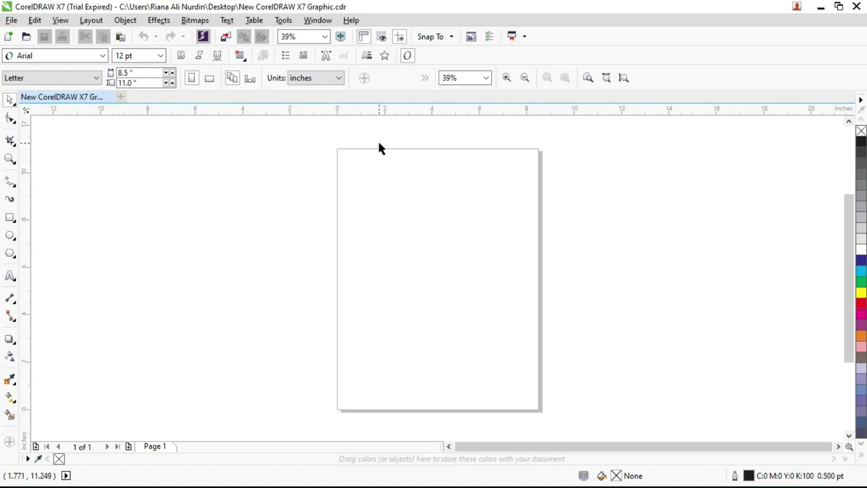
Step: Open the 3911B-446_Penyampaian_Tema_dan_Logo_HUT_Ke-76_RI PDF from Documents in Edge
key("alt+Tab")
key("alt+Tab")
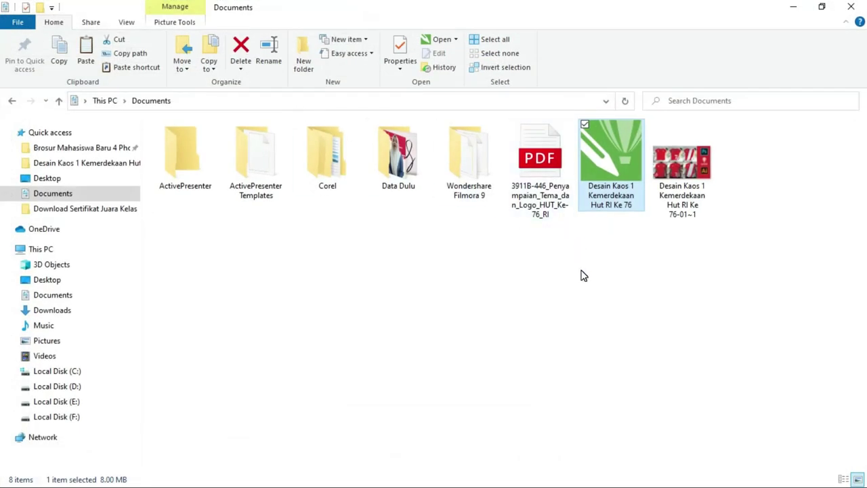
left_click(581, 276)
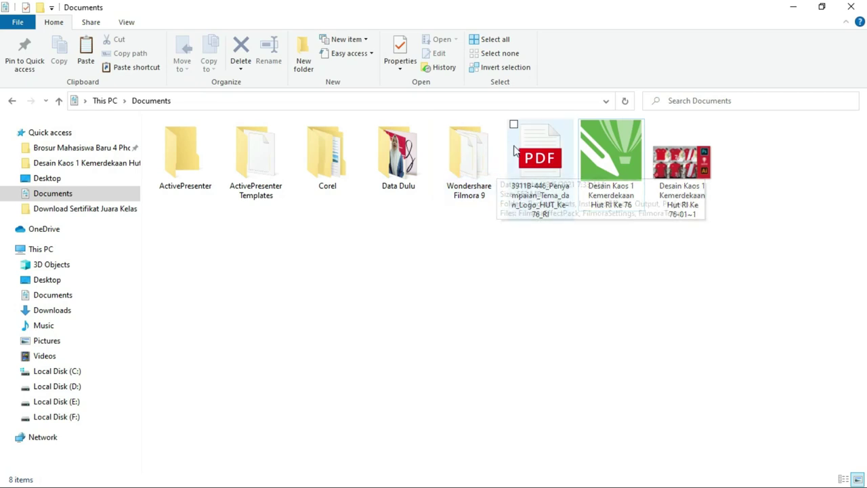
left_click(555, 168)
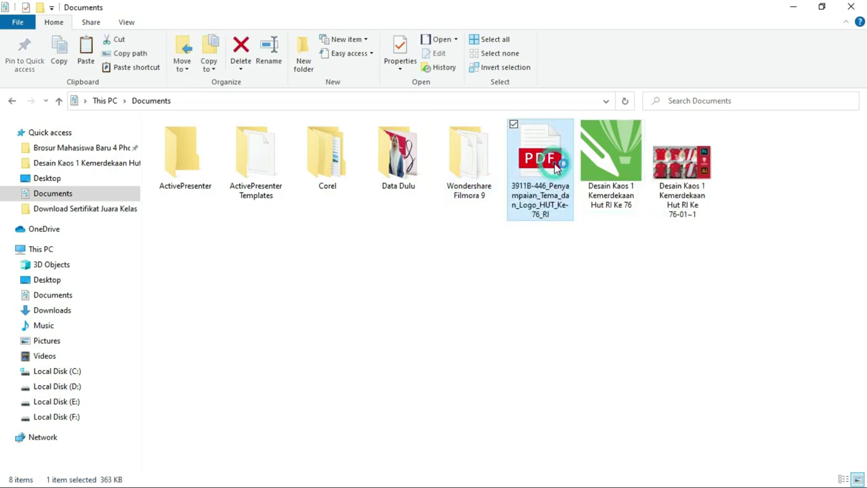
double_click(556, 168)
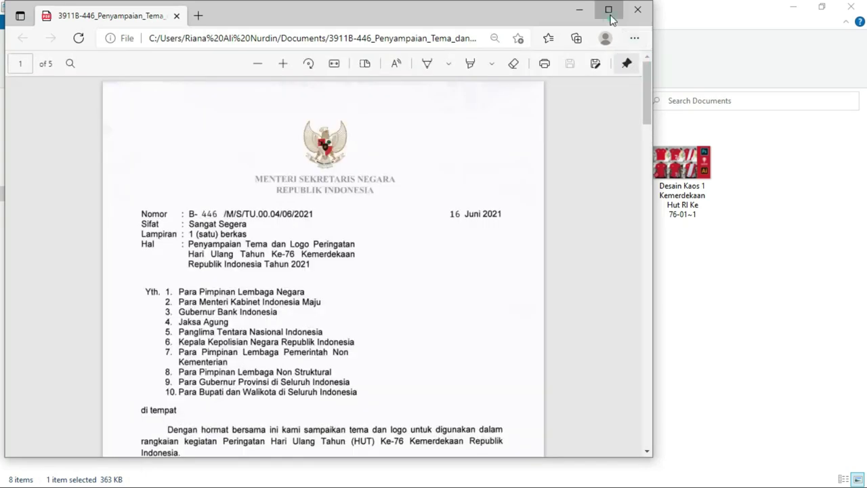
Step: Maximize the Edge window and scroll through all five pages of the logo PDF
left_click(609, 9)
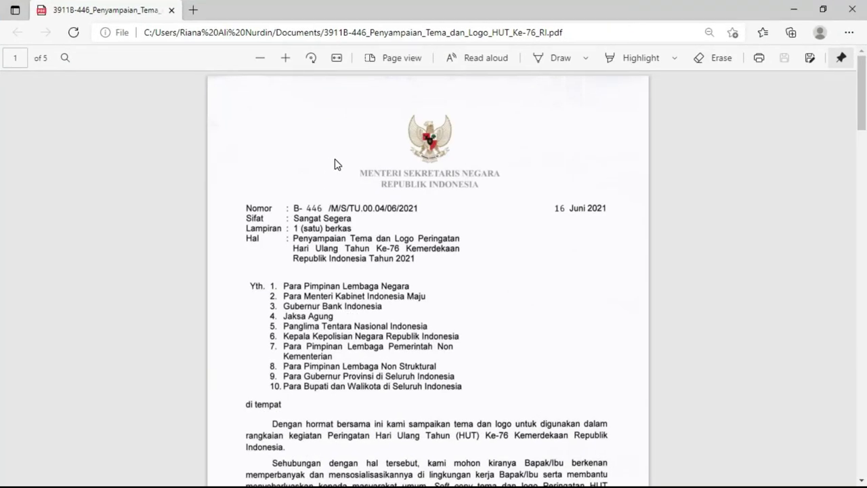
scroll(399, 168, "down", 6)
scroll(403, 167, "down", 1)
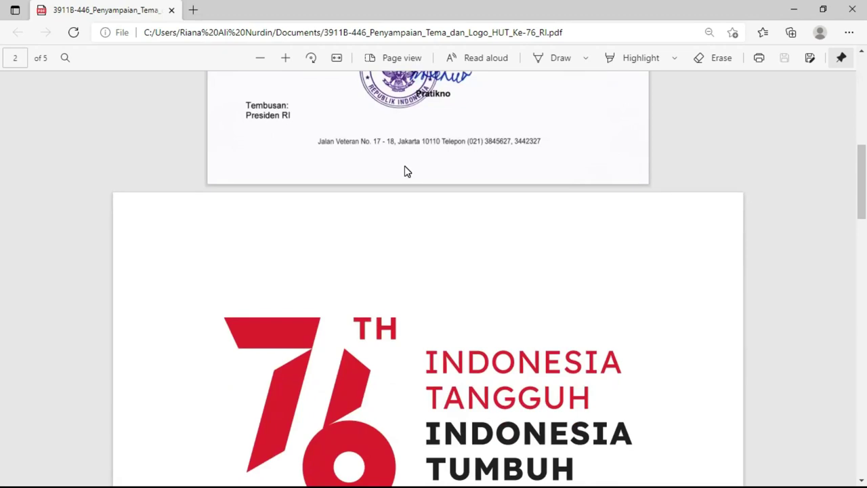
scroll(403, 169, "down", 4)
scroll(405, 168, "down", 5)
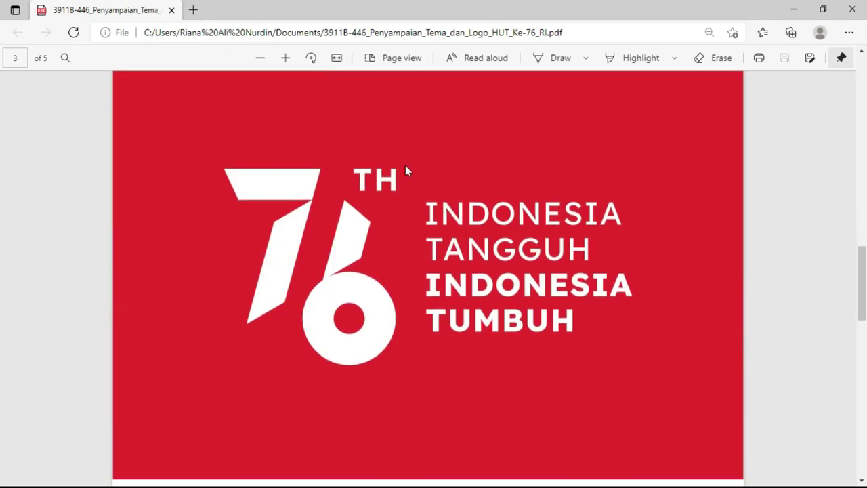
scroll(406, 166, "down", 2)
scroll(407, 166, "up", 3)
scroll(427, 160, "up", 5)
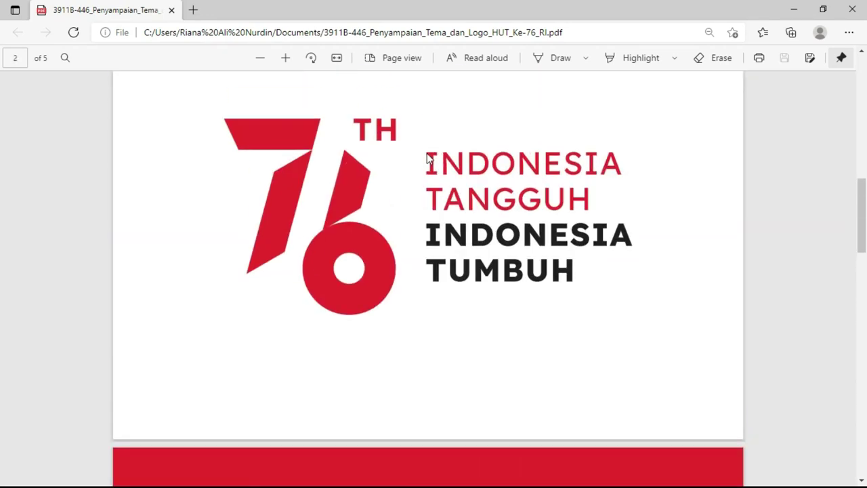
scroll(427, 159, "down", 2)
scroll(427, 159, "down", 3)
scroll(427, 159, "down", 1)
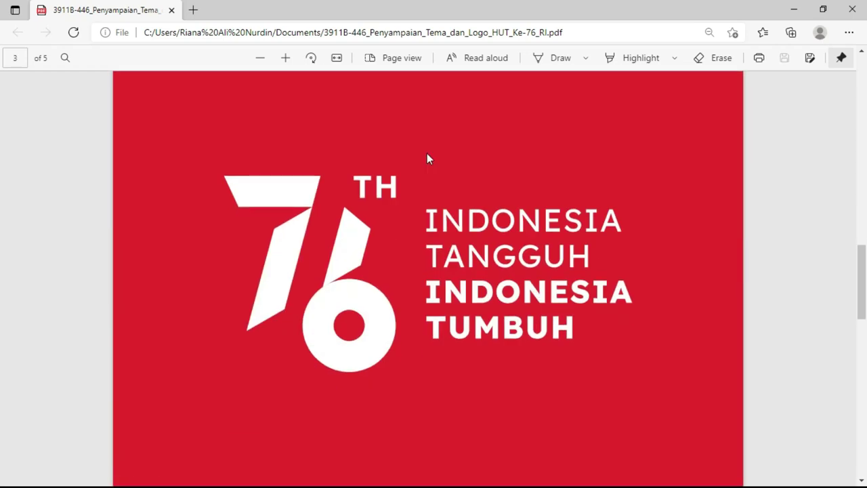
scroll(427, 160, "down", 2)
scroll(427, 160, "down", 2)
scroll(427, 159, "down", 3)
scroll(427, 159, "up", 1)
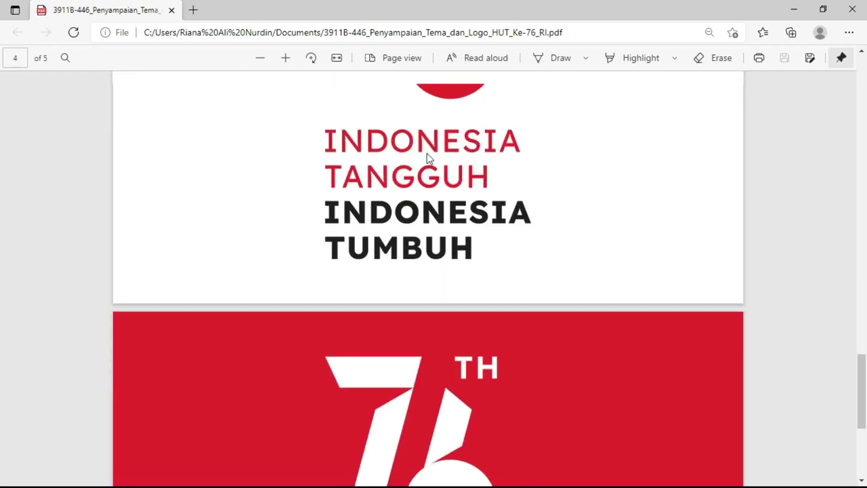
scroll(427, 159, "down", 1)
scroll(427, 159, "down", 3)
scroll(428, 159, "up", 5)
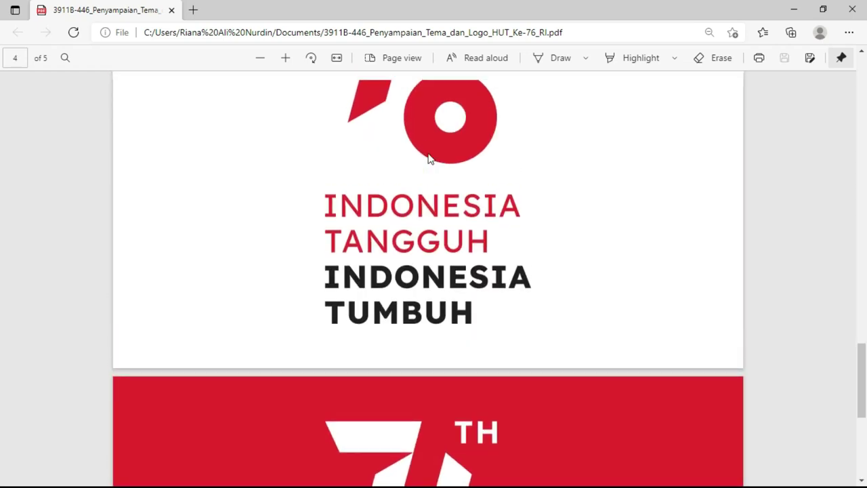
scroll(429, 159, "up", 5)
scroll(428, 160, "up", 5)
scroll(429, 159, "up", 5)
scroll(428, 159, "up", 1)
scroll(428, 160, "down", 1)
scroll(428, 159, "down", 5)
scroll(428, 159, "down", 1)
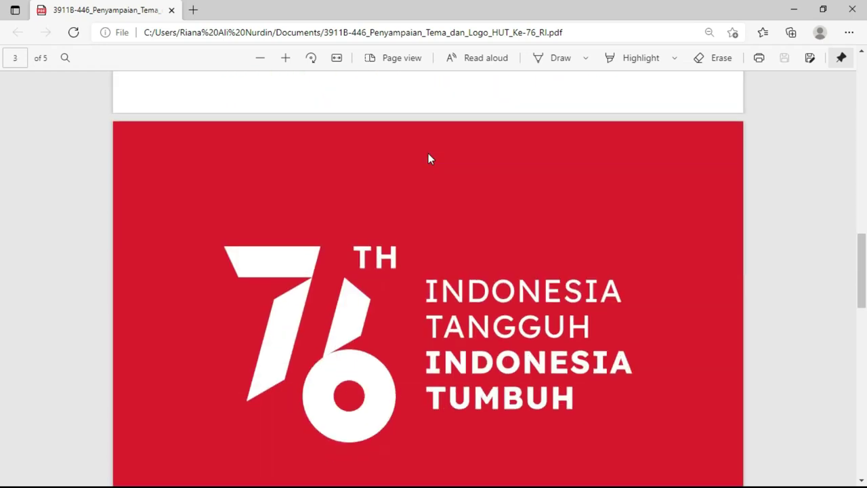
scroll(428, 159, "down", 2)
scroll(500, 183, "up", 1)
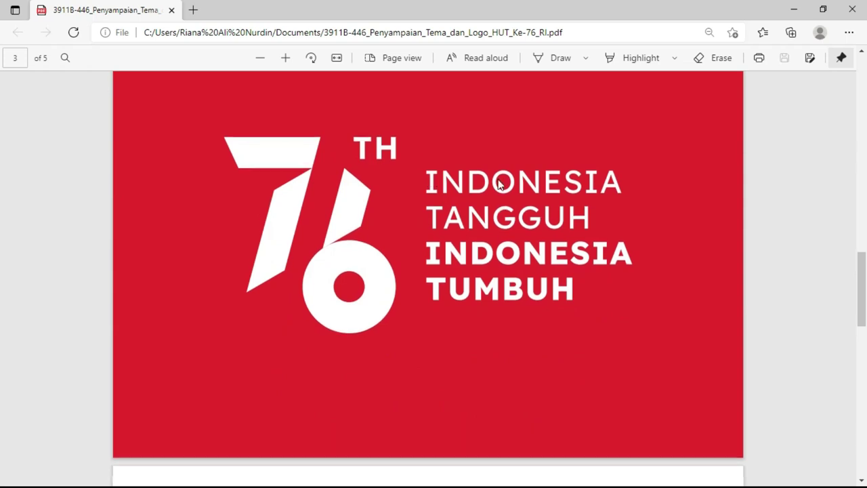
scroll(500, 182, "down", 5)
scroll(500, 182, "down", 2)
scroll(498, 184, "down", 4)
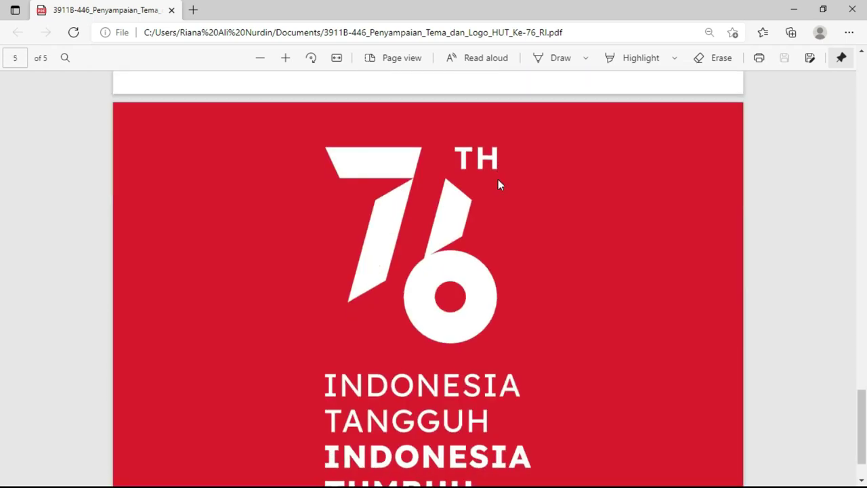
scroll(498, 185, "down", 1)
scroll(498, 184, "up", 1)
scroll(499, 183, "down", 1)
scroll(499, 182, "up", 1)
scroll(497, 182, "down", 1)
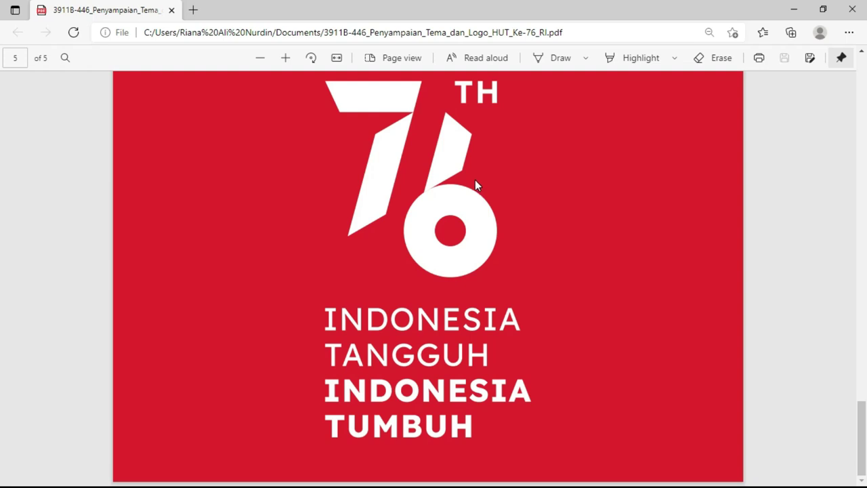
Step: Briefly show the desktop, then scroll back to the red 76 TH logo on page 2
key("super+d")
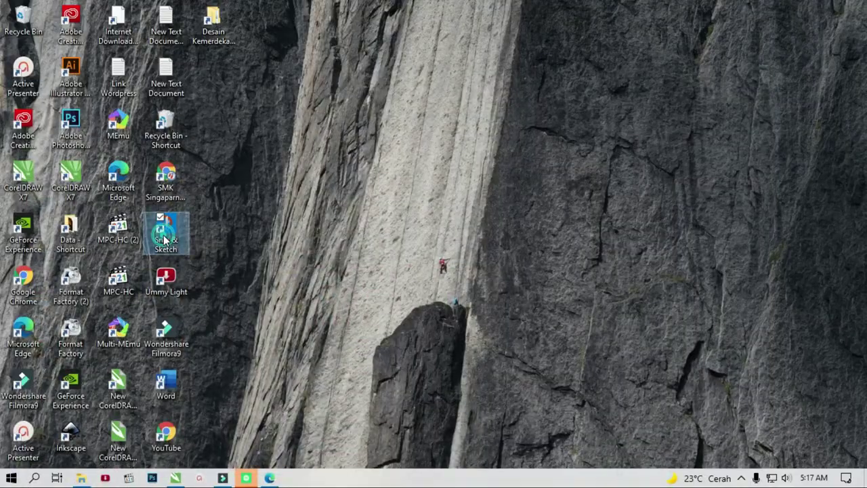
key("super+d")
scroll(568, 211, "up", 1)
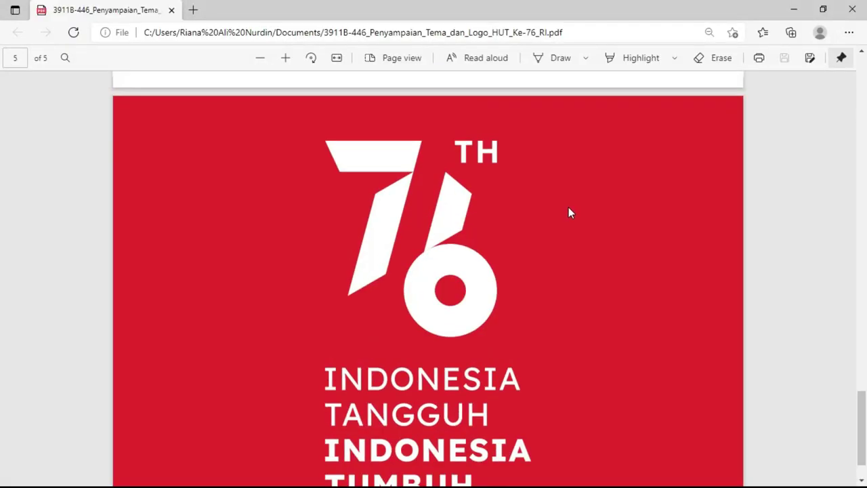
scroll(569, 211, "up", 1)
scroll(569, 211, "up", 2)
scroll(568, 210, "up", 2)
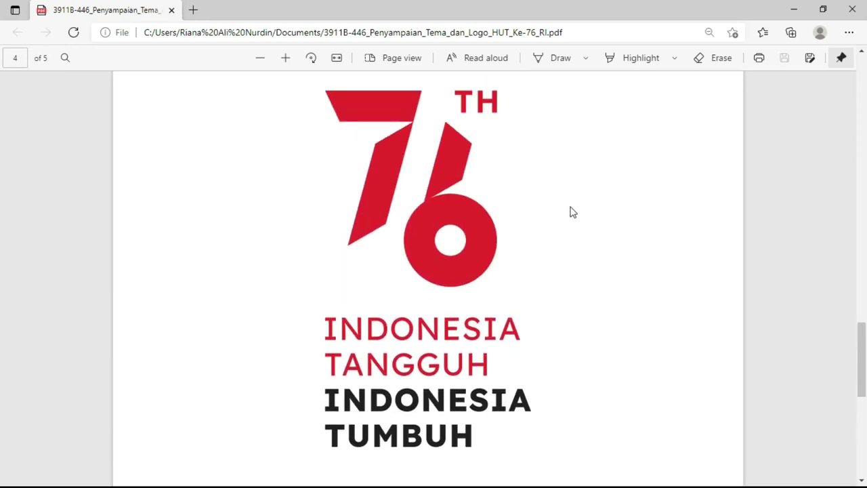
scroll(584, 206, "up", 5)
scroll(585, 207, "up", 4)
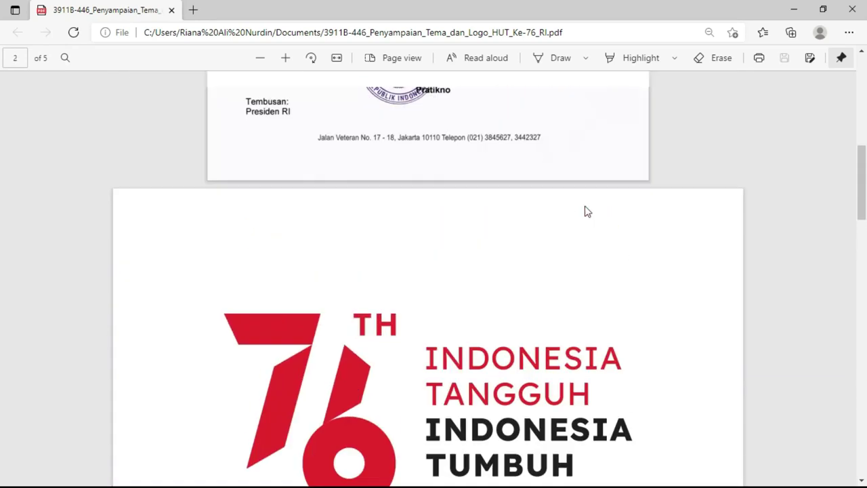
scroll(587, 210, "down", 1)
scroll(536, 284, "down", 1)
left_click(536, 288)
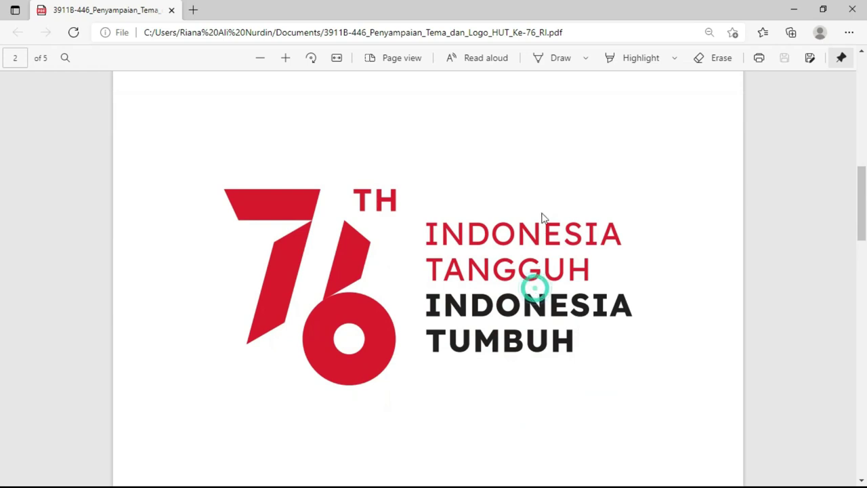
scroll(539, 201, "down", 1)
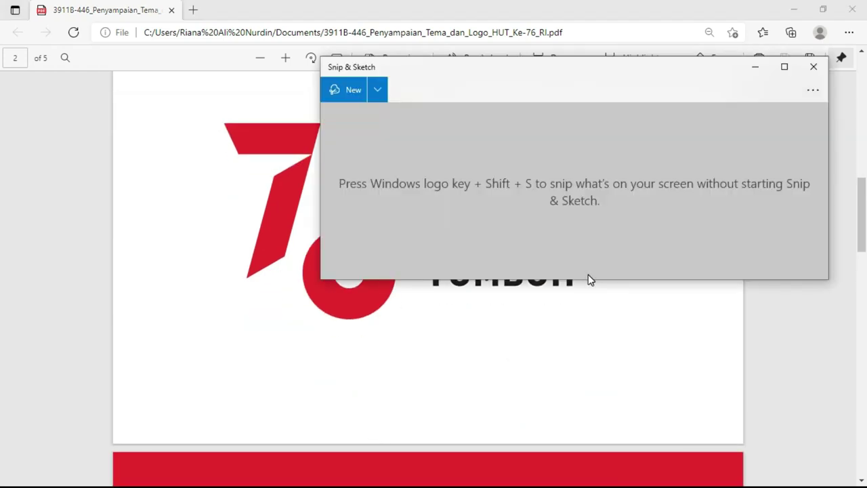
Step: Snip the red 76 TH logo with its INDONESIA TANGGUH INDONESIA TUMBUH tagline and copy it
left_click(345, 90)
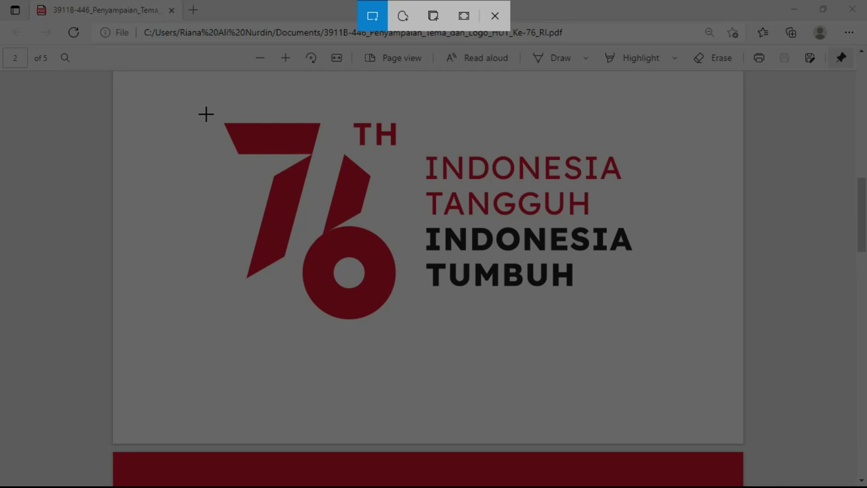
left_click_drag(213, 110, 649, 329)
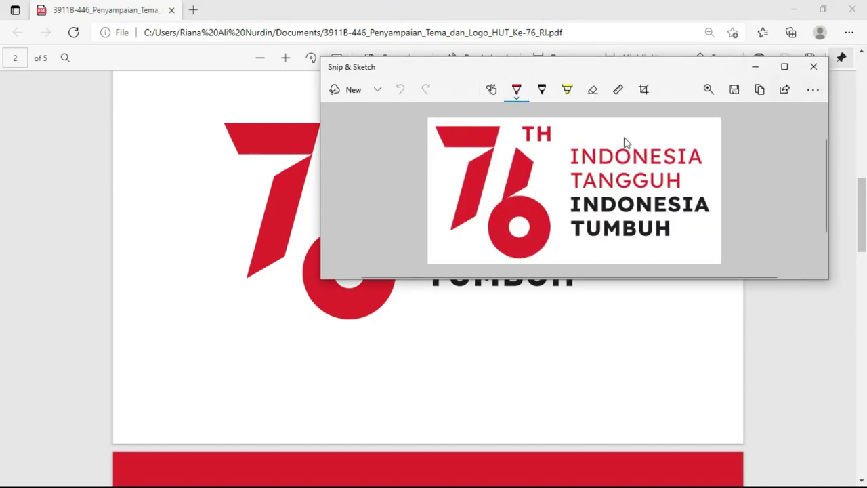
left_click_drag(622, 74, 520, 83)
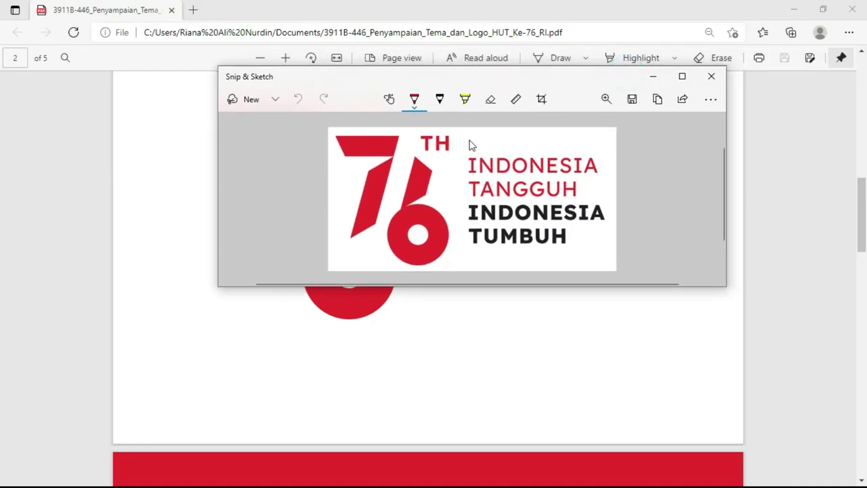
left_click(658, 100)
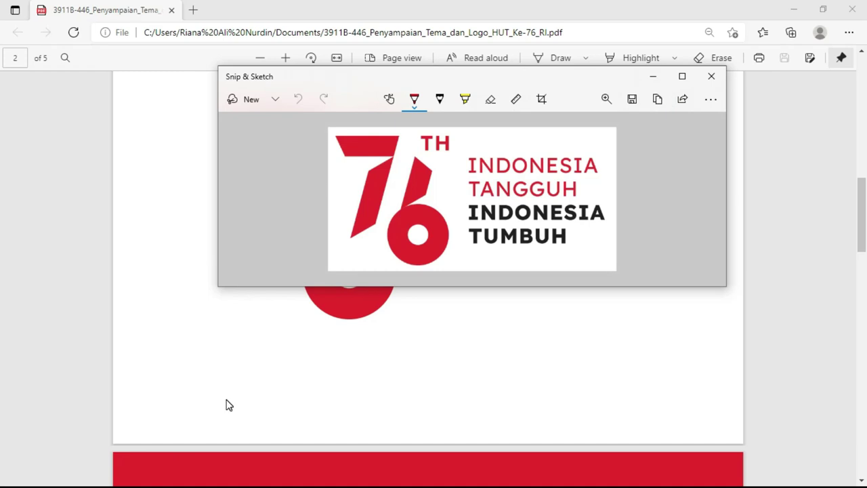
Step: Launch Snipping Tool from the Start menu's Windows Accessories folder
key("super")
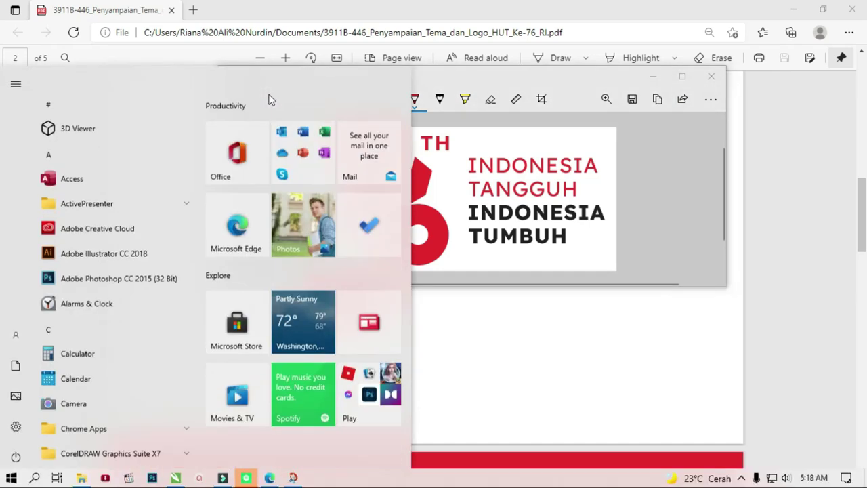
left_click(66, 444)
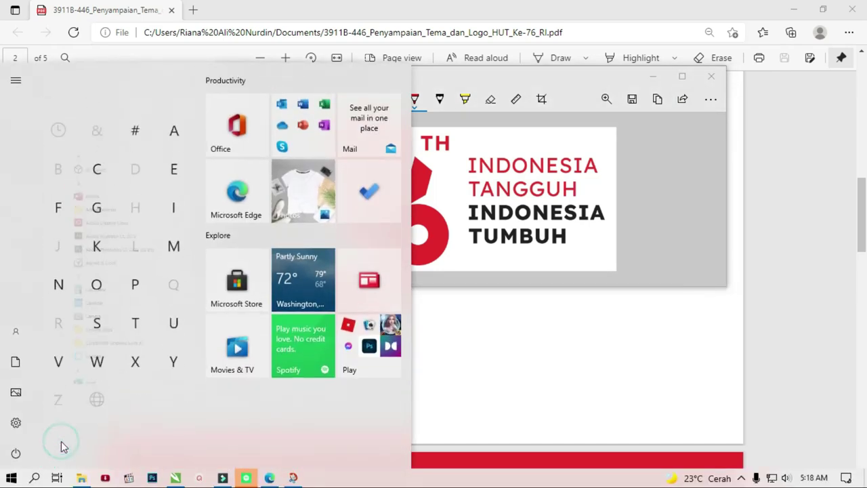
left_click(101, 318)
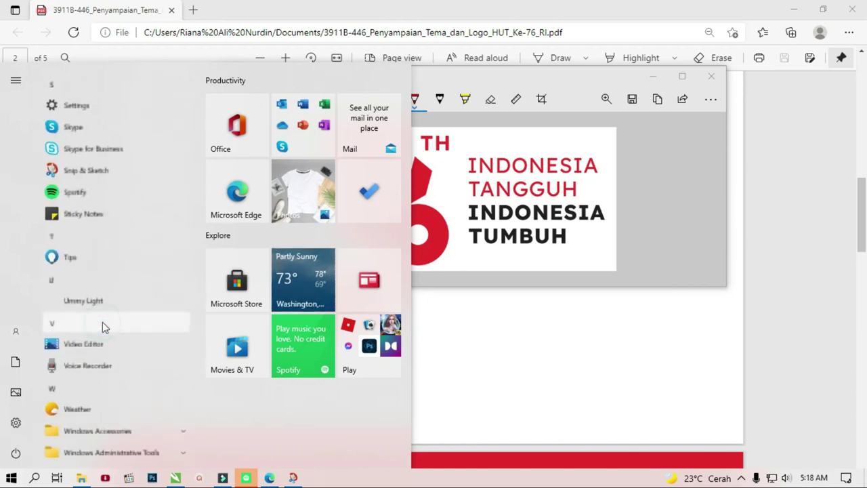
scroll(122, 274, "down", 2)
scroll(124, 271, "up", 2)
scroll(125, 271, "up", 2)
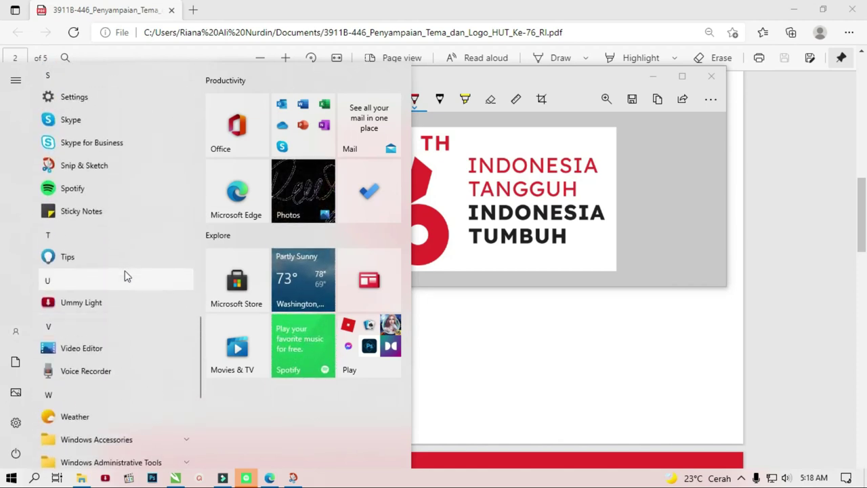
scroll(93, 170, "up", 2)
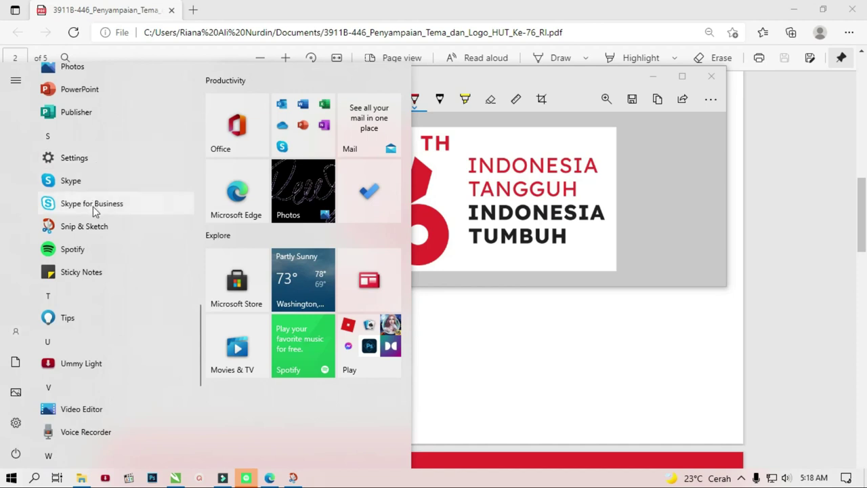
scroll(93, 171, "down", 2)
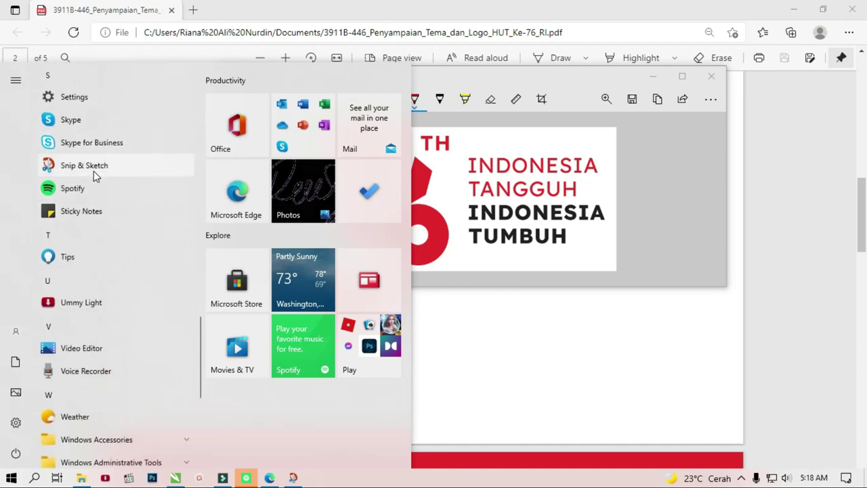
scroll(112, 326, "down", 2)
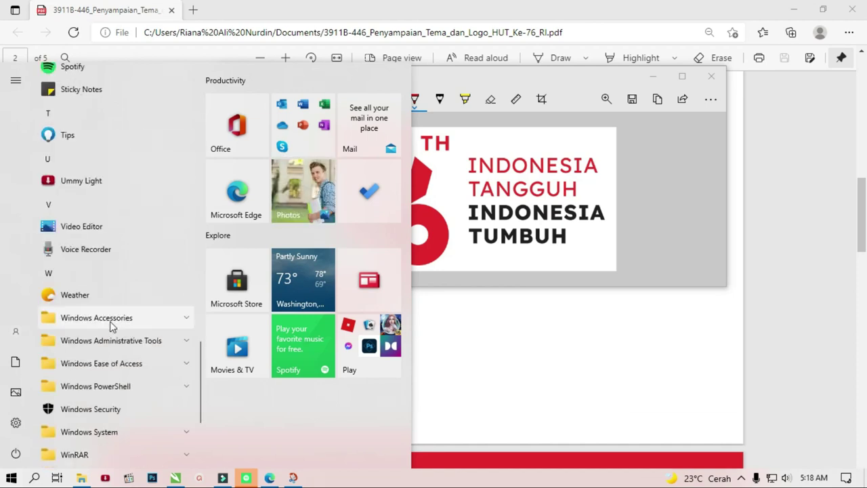
left_click(102, 319)
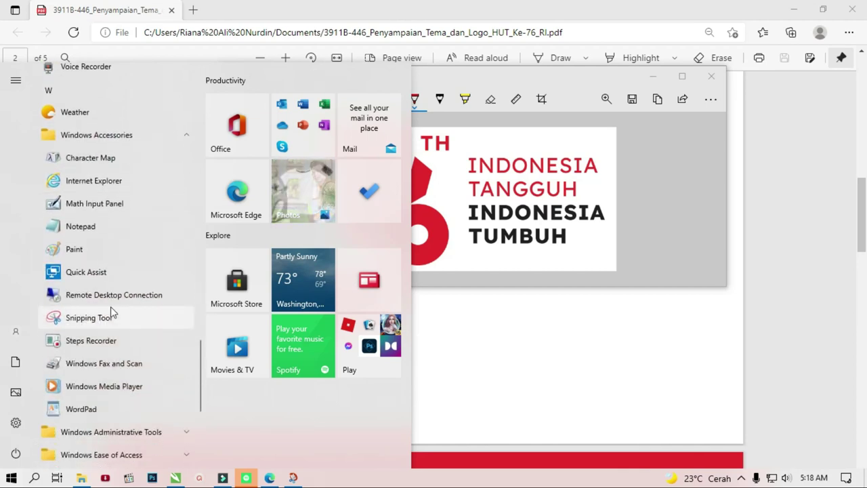
left_click(93, 318)
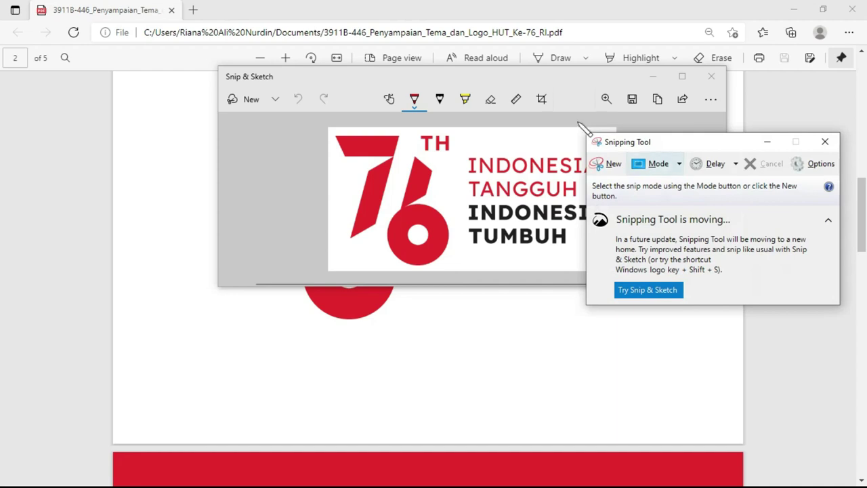
Step: Snip the whole 76 TH logo area of the PDF page, then minimize Snipping Tool
left_click_drag(585, 77, 465, 300)
left_click(608, 162)
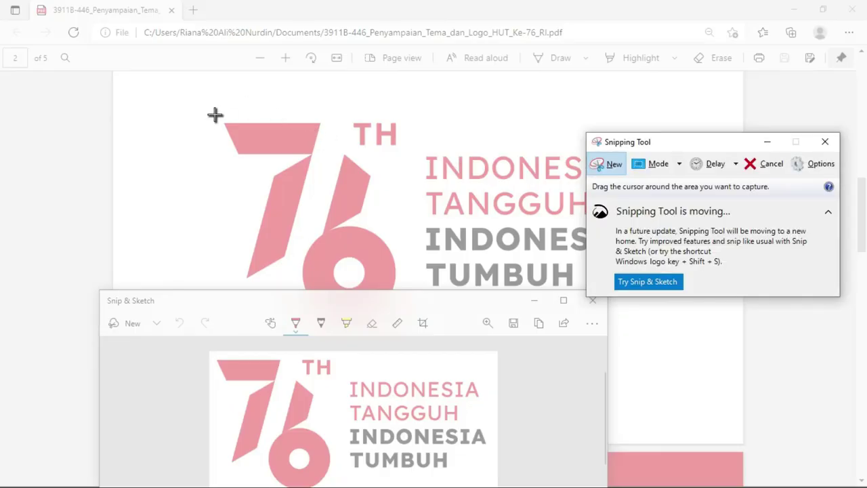
left_click_drag(215, 108, 671, 328)
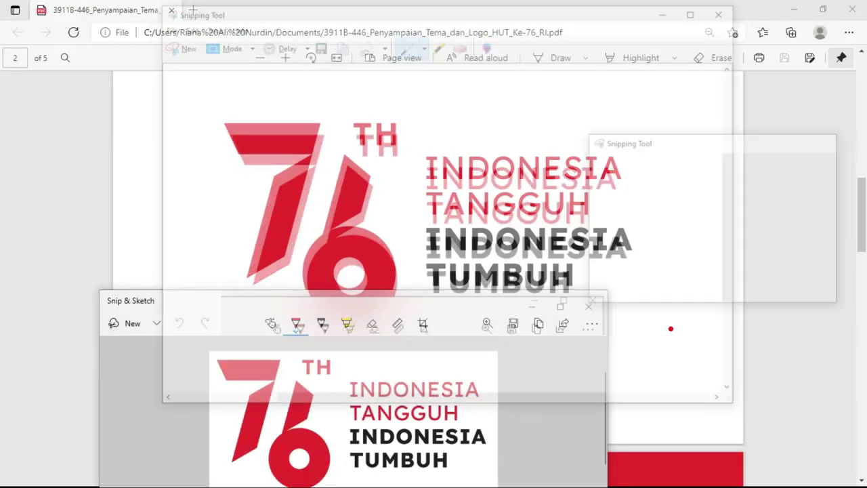
left_click(669, 9)
left_click_drag(441, 311, 472, 147)
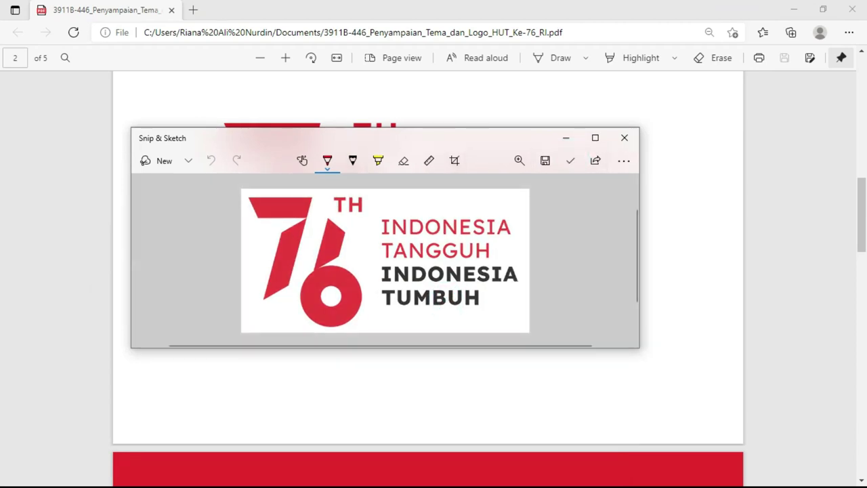
key("alt+Tab")
key("alt+Tab")
key("alt+Tab")
key("alt+Tab")
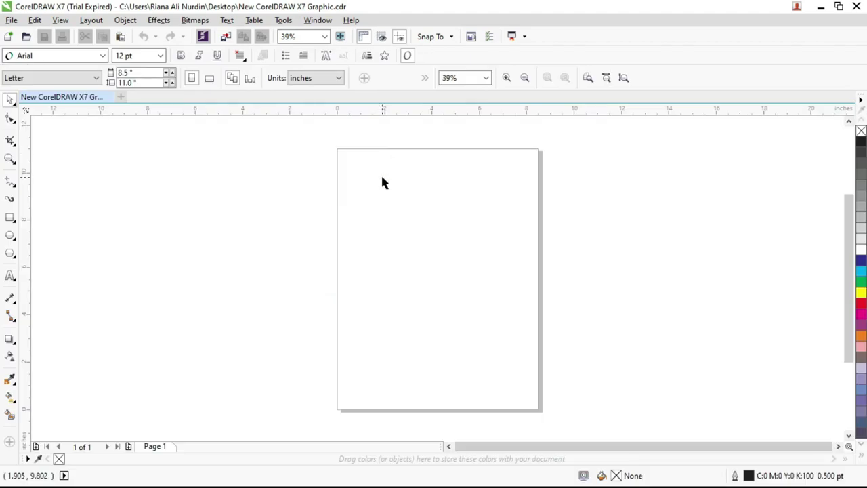
key("ctrl+v")
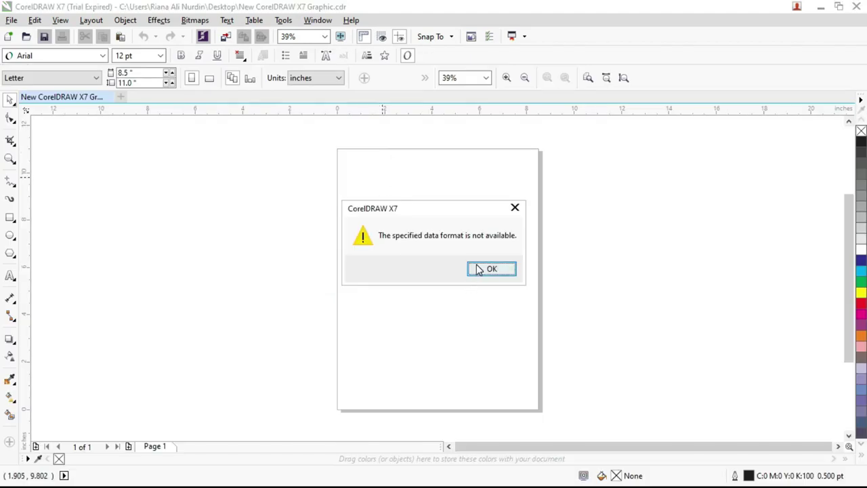
left_click(478, 269)
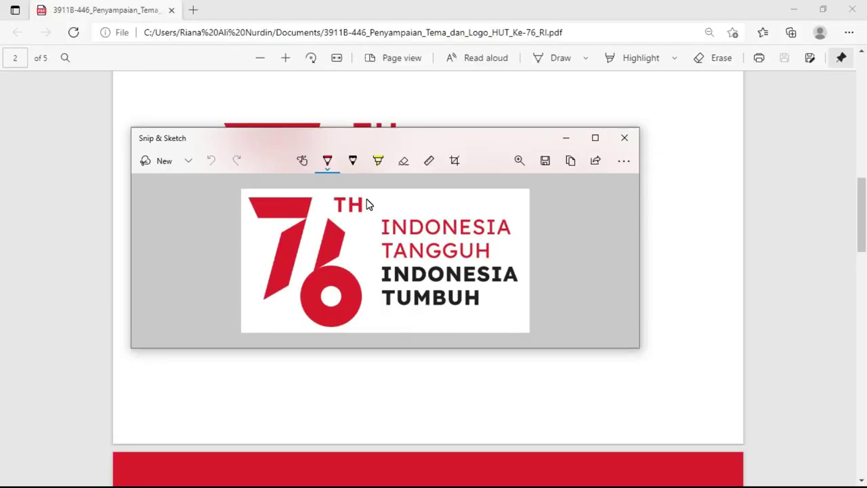
Step: Save the logo snip as a PNG named 76 in the Documents folder
left_click(545, 162)
left_click_drag(404, 143, 451, 129)
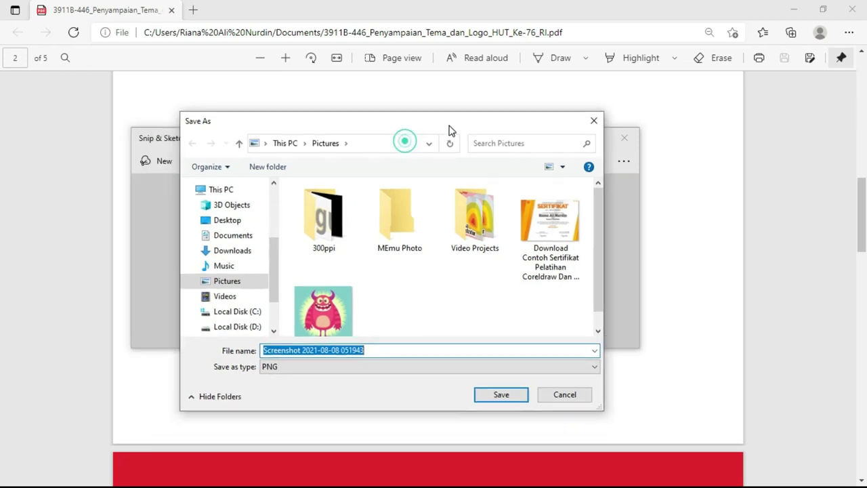
left_click(235, 236)
left_click(373, 351)
key("ctrl+a")
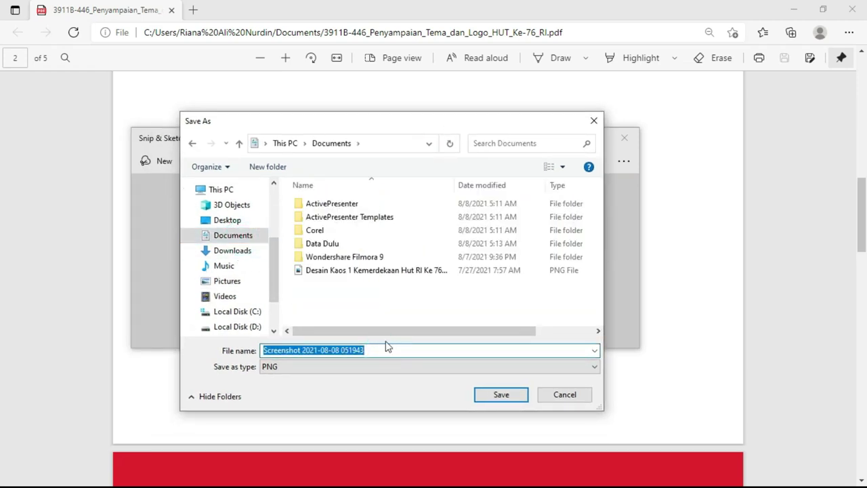
type("76")
left_click(519, 396)
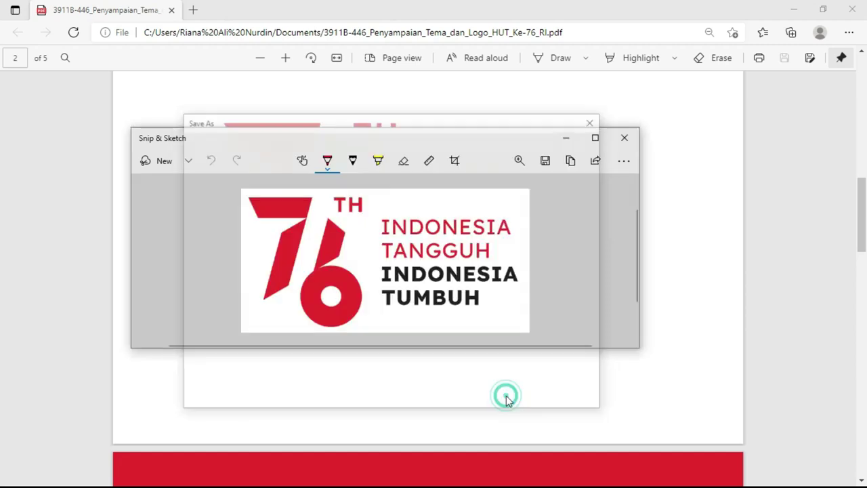
Step: Minimize Snip & Sketch and the PDF window to get back to CorelDRAW
left_click(566, 137)
key("alt+Tab")
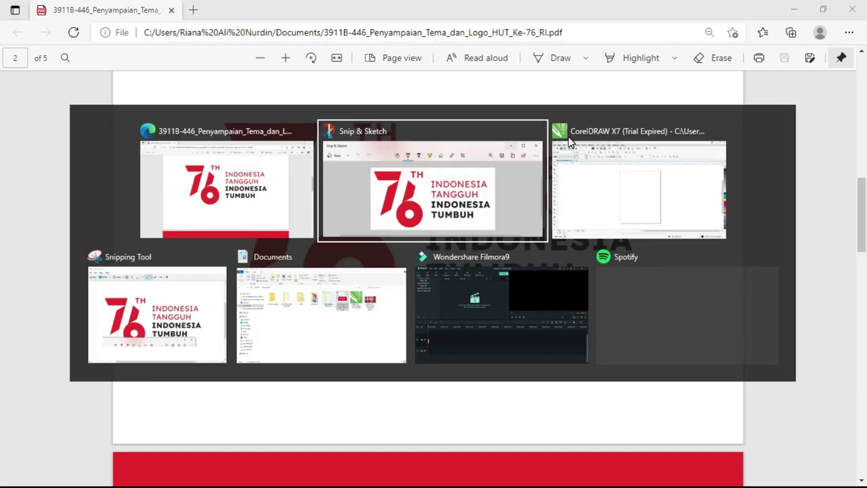
key("Tab")
key("Tab")
key("Escape")
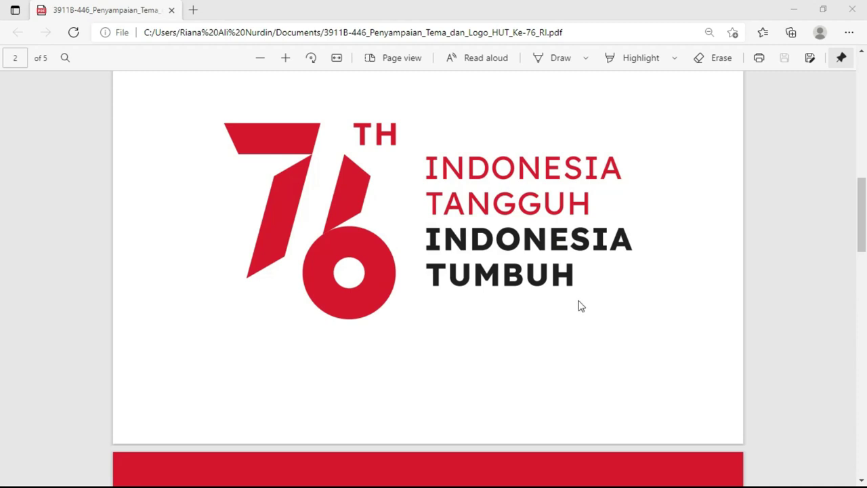
left_click(853, 9)
Step: Drag the 76 image from the Documents folder onto the CorelDRAW canvas
key("alt+Tab")
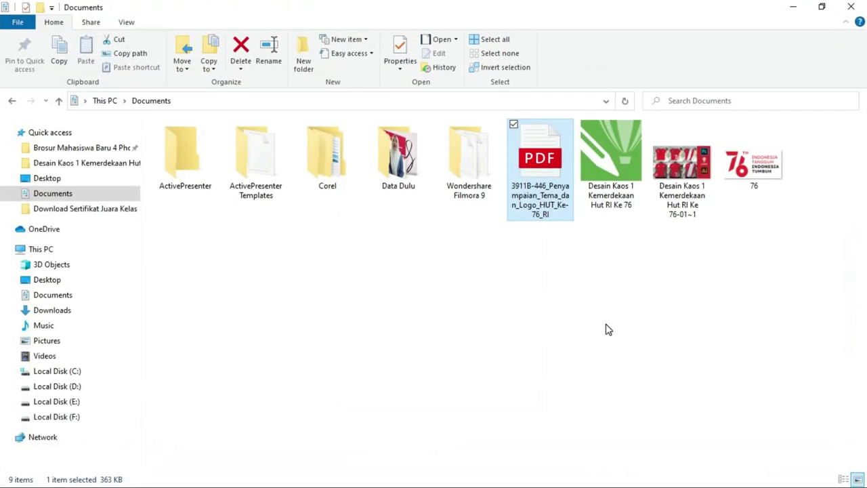
left_click(604, 325)
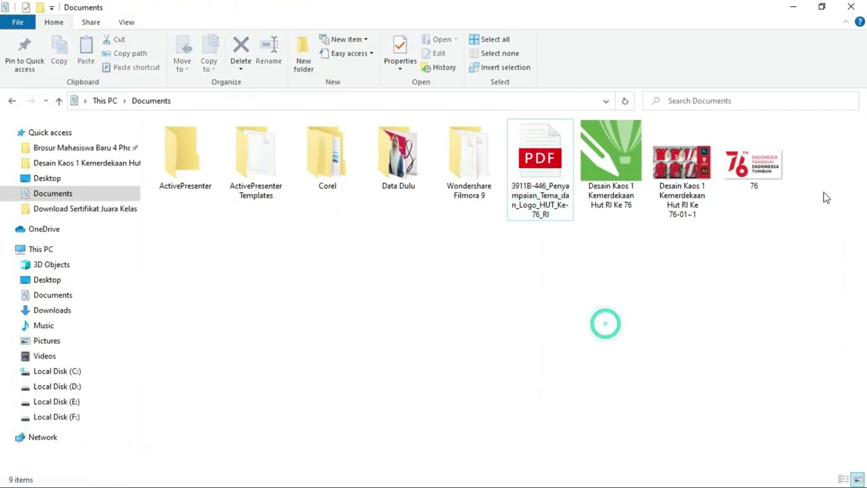
left_click_drag(756, 184, 562, 320)
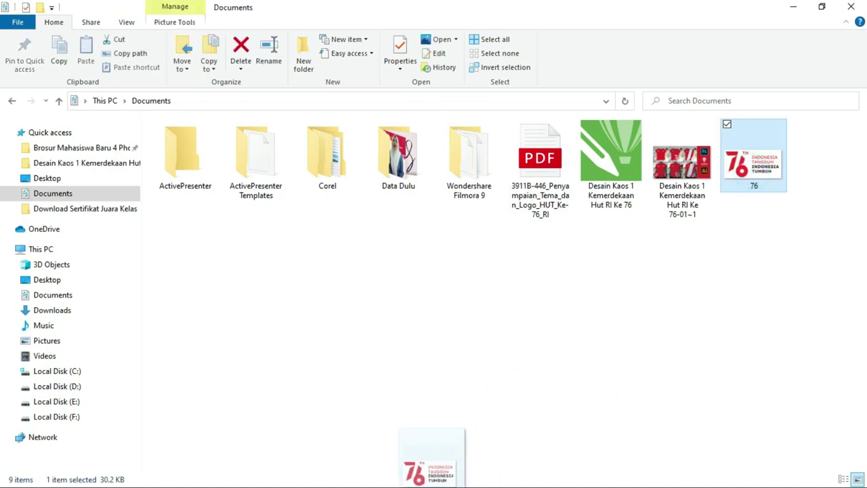
left_click(822, 6)
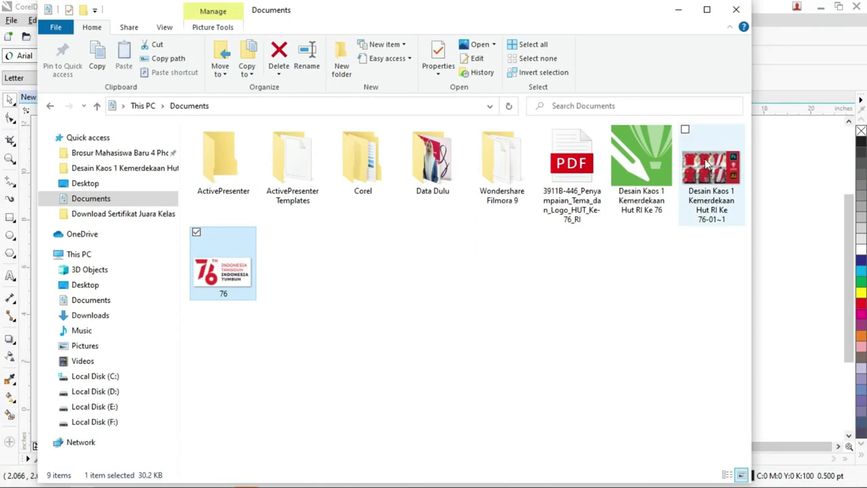
left_click_drag(237, 268, 779, 207)
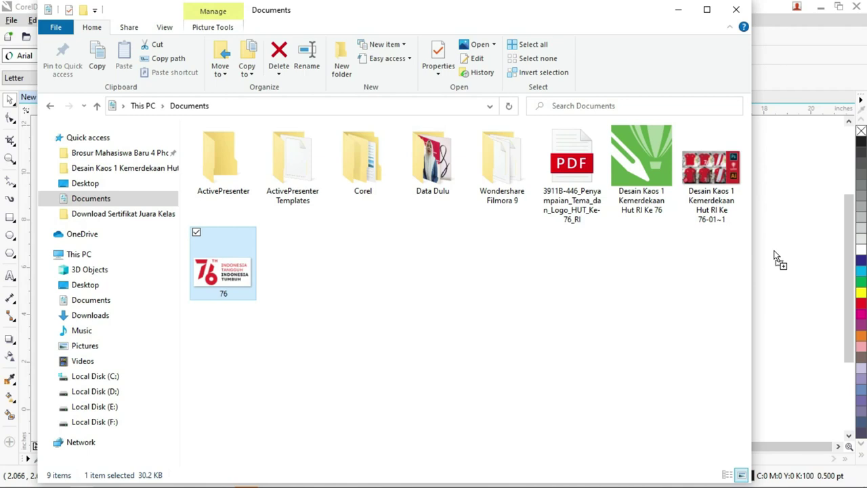
left_click(679, 9)
Step: Move the 76 logo bitmap onto the page, zoom to inspect it, and bring up its tracing menu
mouse_move(770, 254)
left_mouse_down()
mouse_move(520, 262)
mouse_move(475, 246)
left_mouse_up()
scroll(474, 246, "up", 1)
scroll(479, 246, "up", 2)
scroll(481, 237, "down", 2)
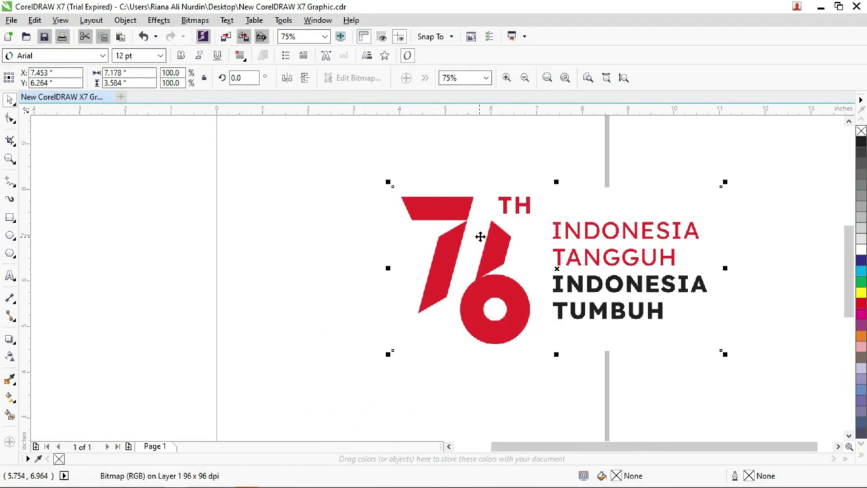
scroll(484, 235, "up", 2)
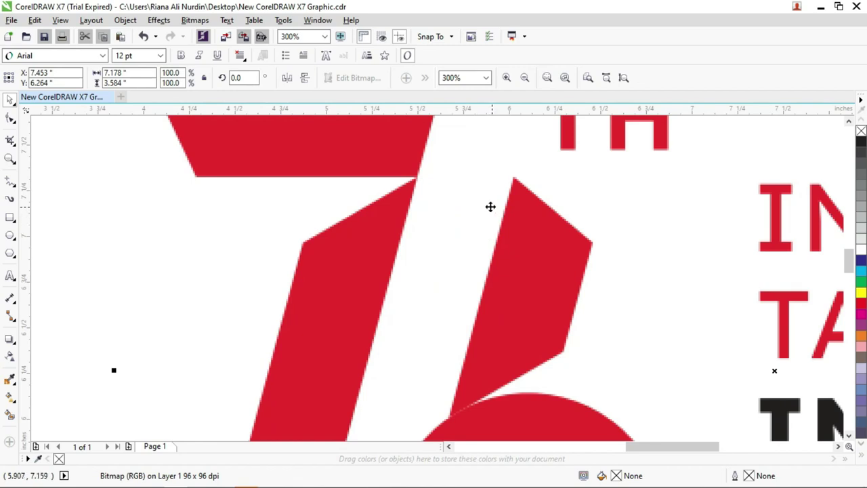
scroll(442, 188, "down", 2)
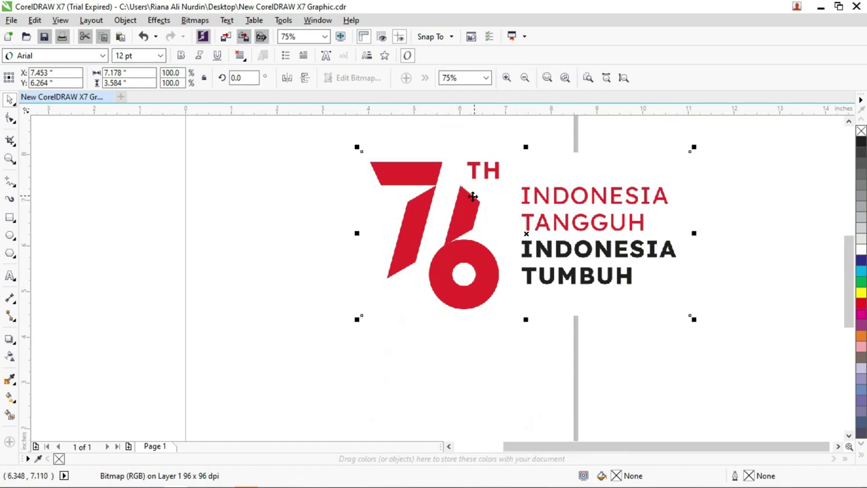
scroll(445, 186, "down", 1)
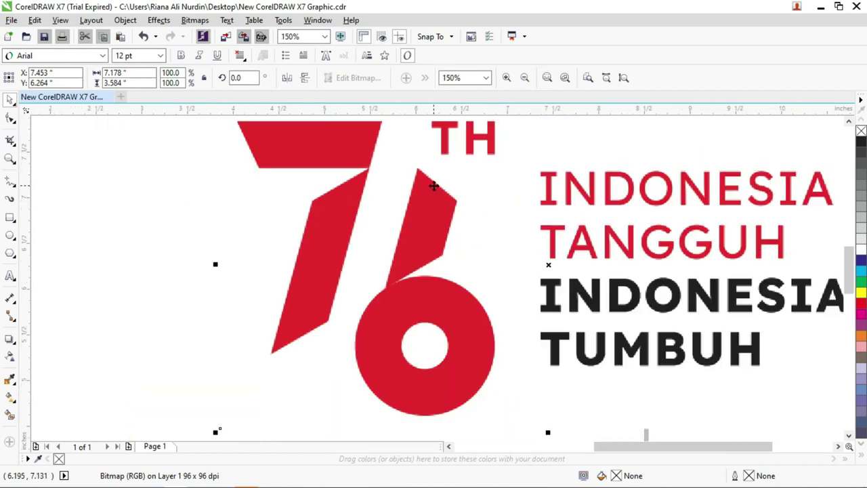
scroll(393, 178, "down", 1)
right_click(393, 178)
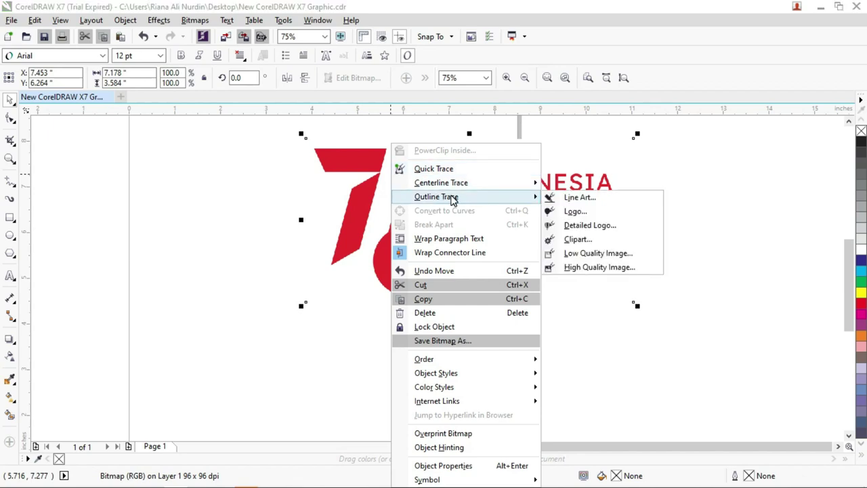
mouse_move(442, 183)
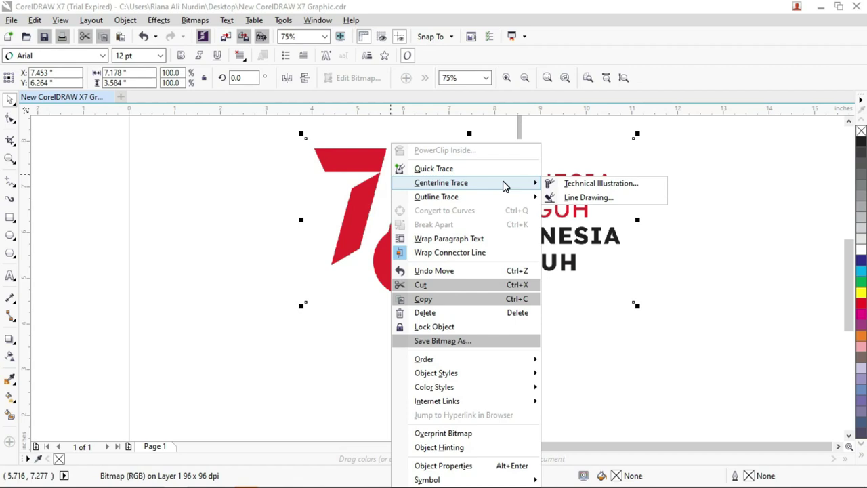
Step: Quick Trace the 76 bitmap into vectors and delete the original bitmap
left_click(466, 168)
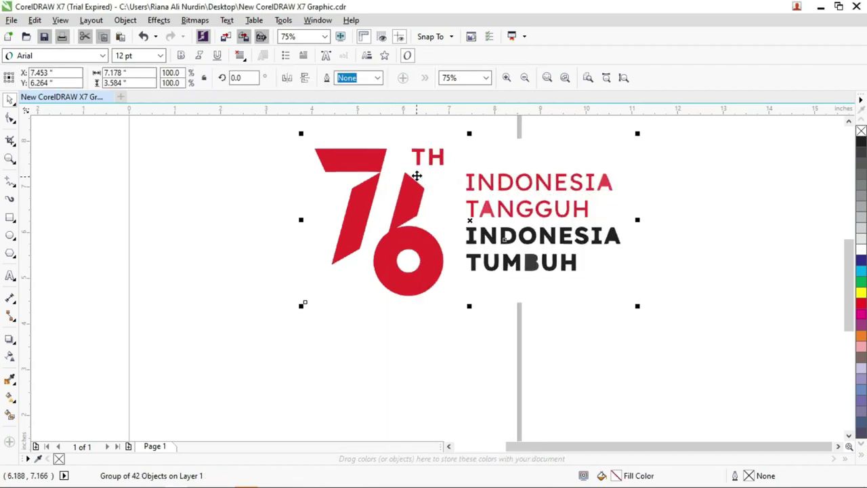
scroll(415, 173, "up", 3)
scroll(415, 173, "up", 3)
scroll(416, 172, "down", 3)
scroll(417, 172, "down", 2)
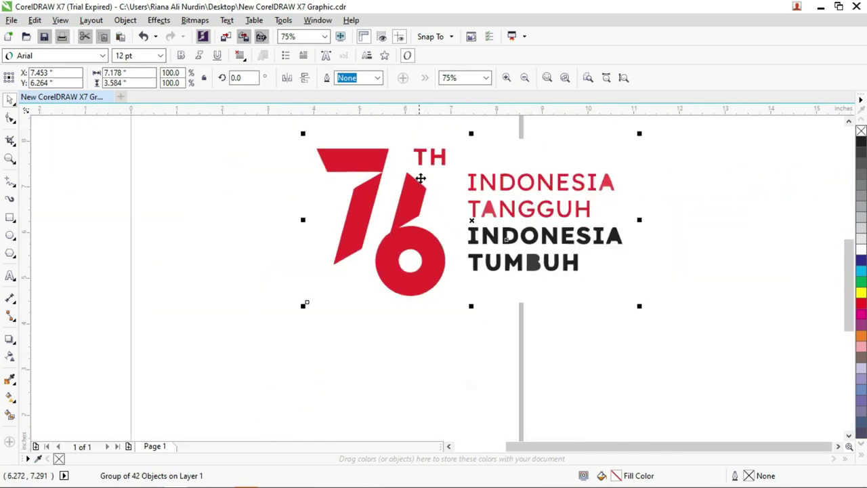
left_click_drag(449, 183, 350, 358)
left_click_drag(451, 203, 626, 190)
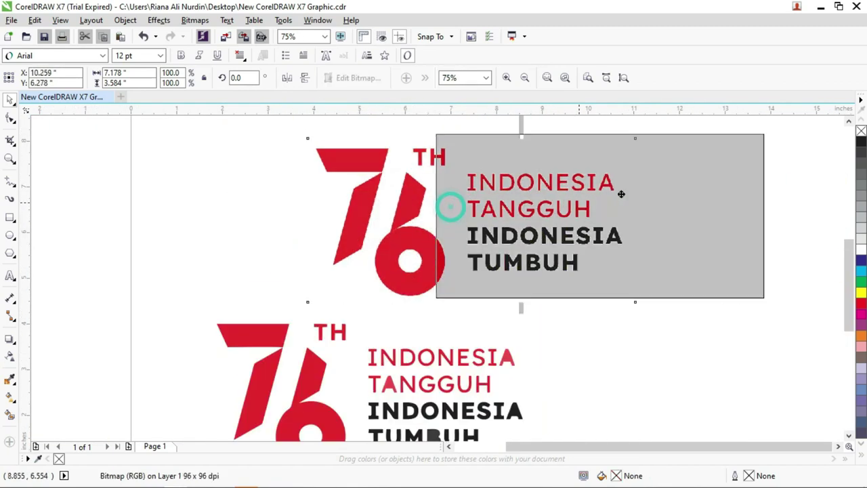
scroll(478, 240, "down", 3)
key("Delete")
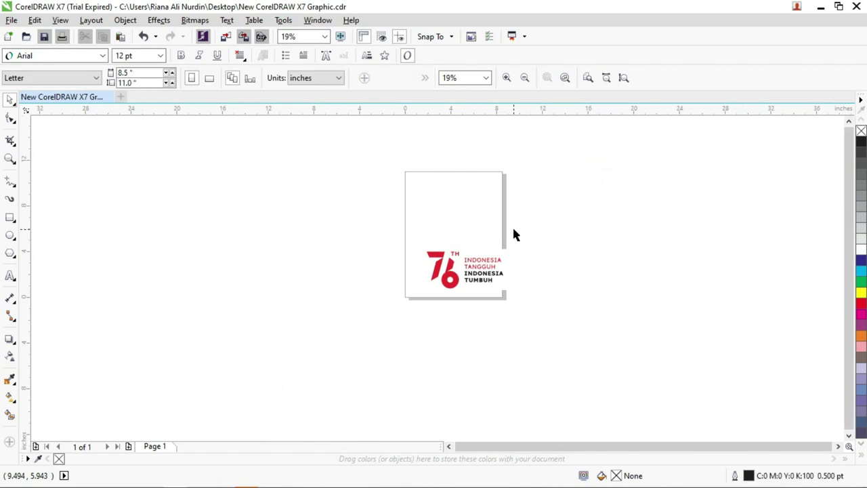
Step: Ungroup the traced logo into its 42 separate shapes
left_click(453, 283)
scroll(453, 283, "up", 3)
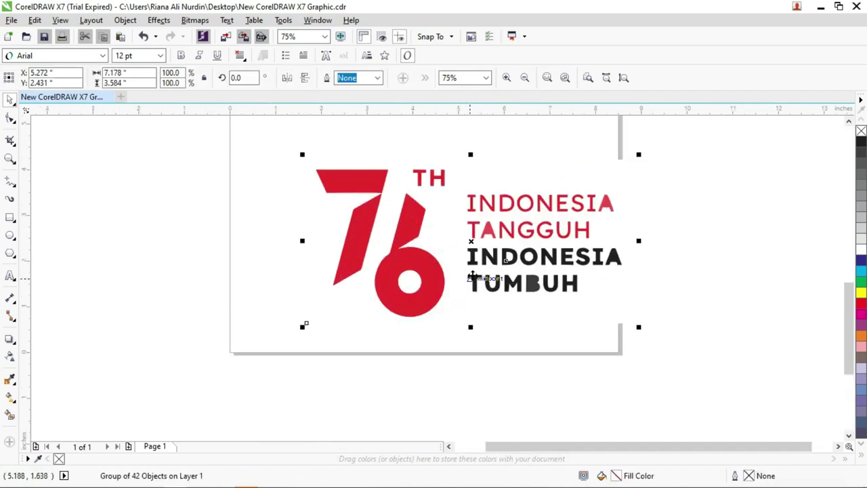
scroll(375, 212, "down", 1)
scroll(420, 210, "up", 1)
right_click(421, 213)
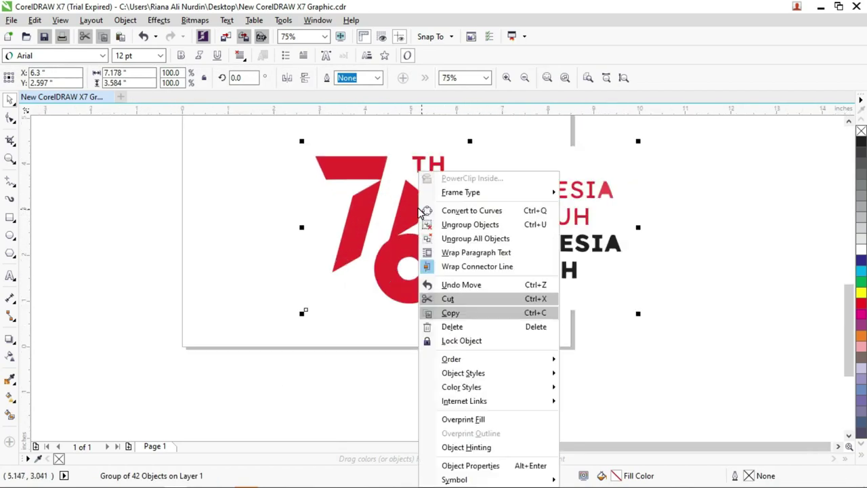
left_click(466, 226)
Step: Delete the INDONESIA TANGGUH INDONESIA TUMBUH tagline and the invisible white traced shape
left_click(719, 234)
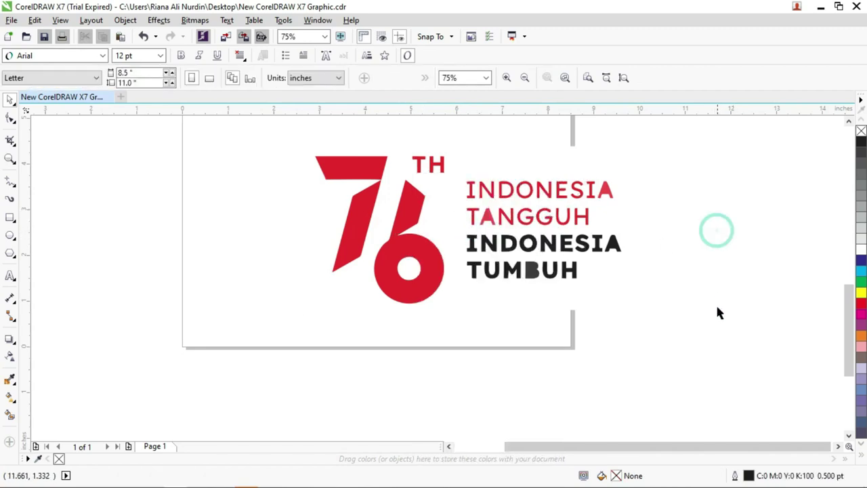
scroll(568, 229, "up", 2)
scroll(478, 211, "up", 1)
scroll(478, 211, "down", 1)
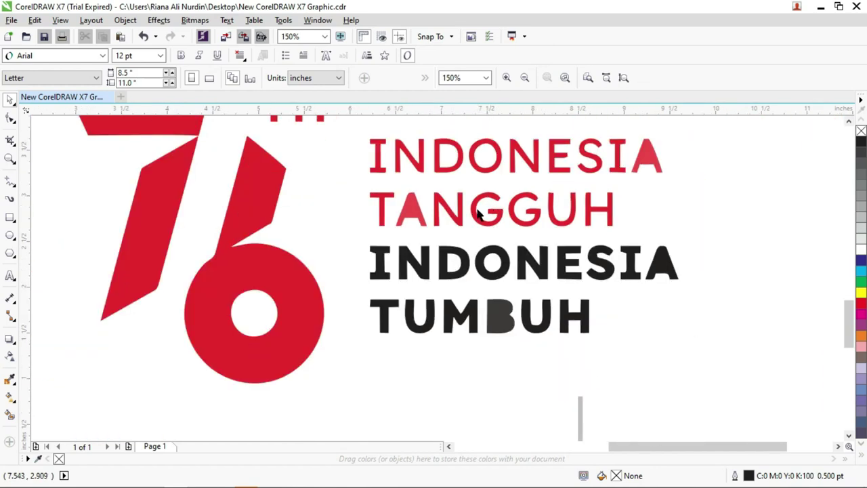
scroll(477, 214, "down", 1)
left_click_drag(679, 348, 414, 168)
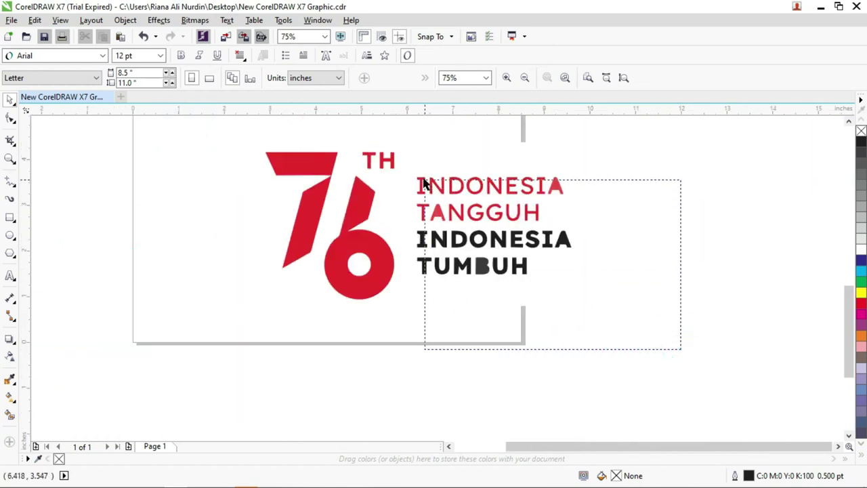
key("Delete")
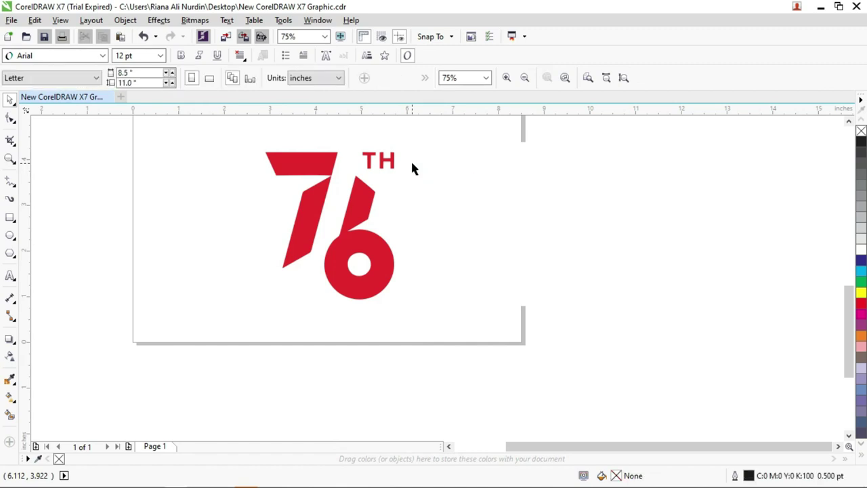
left_click_drag(453, 214, 516, 285)
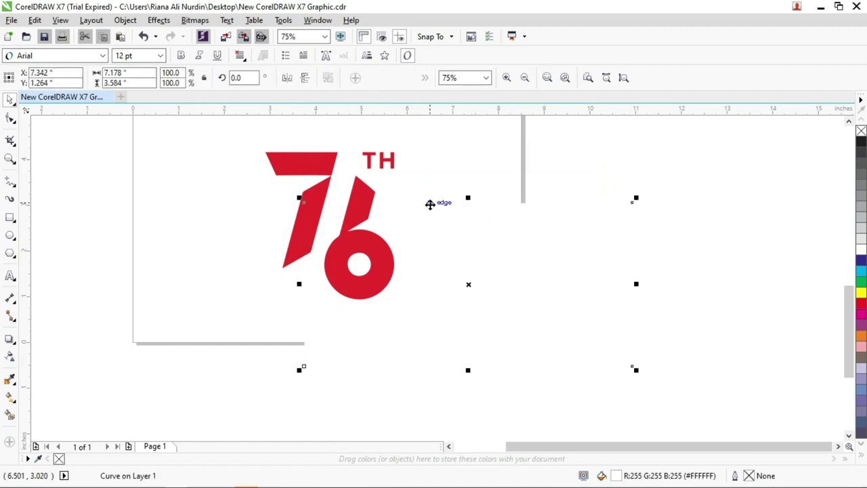
key("Delete")
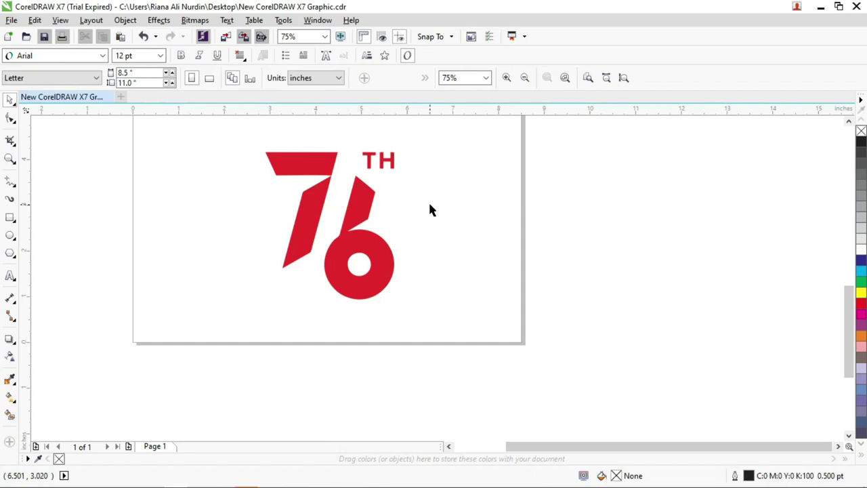
Step: Scale the six red 76 TH shapes to about 123% and move them right of the page
left_click_drag(449, 345, 222, 123)
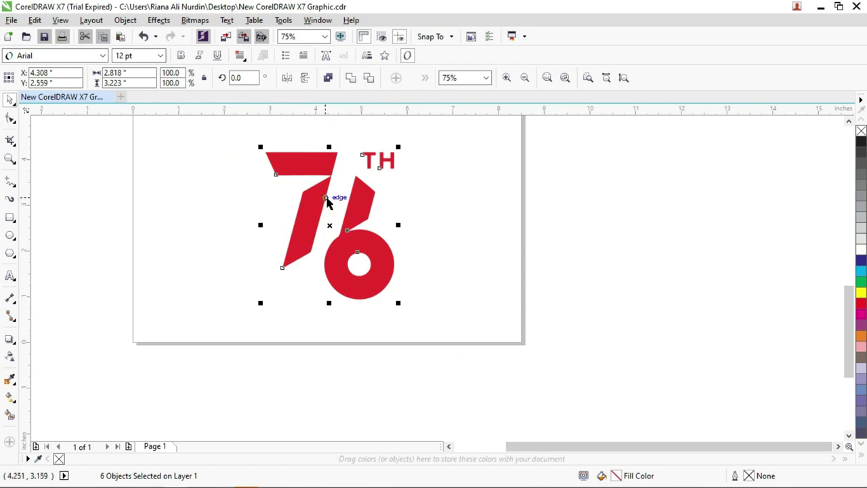
scroll(333, 201, "down", 1)
scroll(332, 194, "down", 1)
scroll(352, 188, "up", 1)
scroll(341, 186, "up", 1)
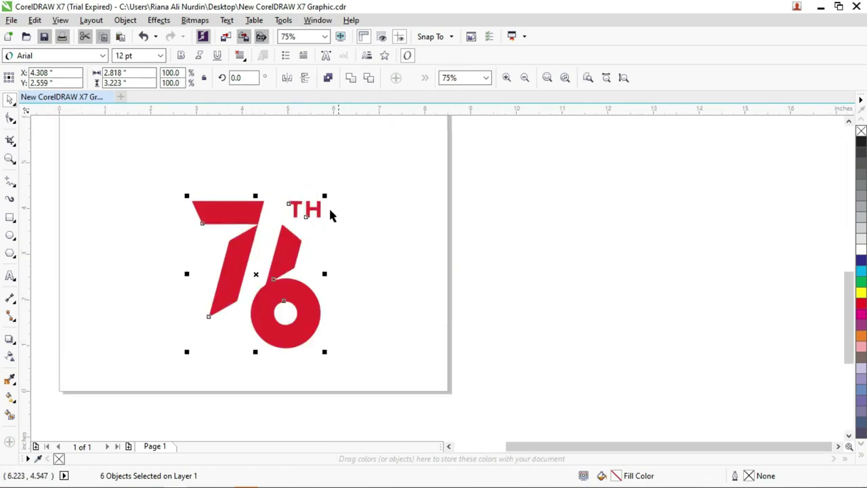
left_click_drag(325, 197, 351, 181)
scroll(284, 229, "up", 2)
scroll(284, 229, "up", 3)
scroll(283, 229, "down", 3)
scroll(284, 229, "down", 2)
left_click_drag(304, 238, 464, 238)
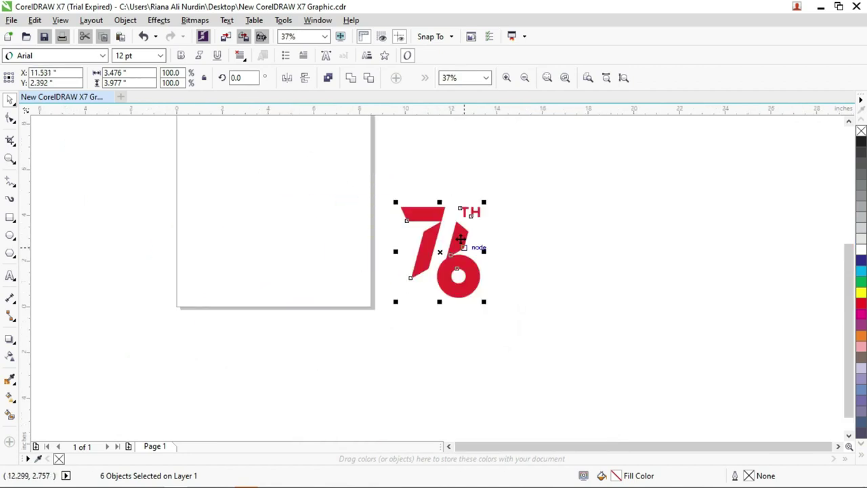
left_click(383, 186)
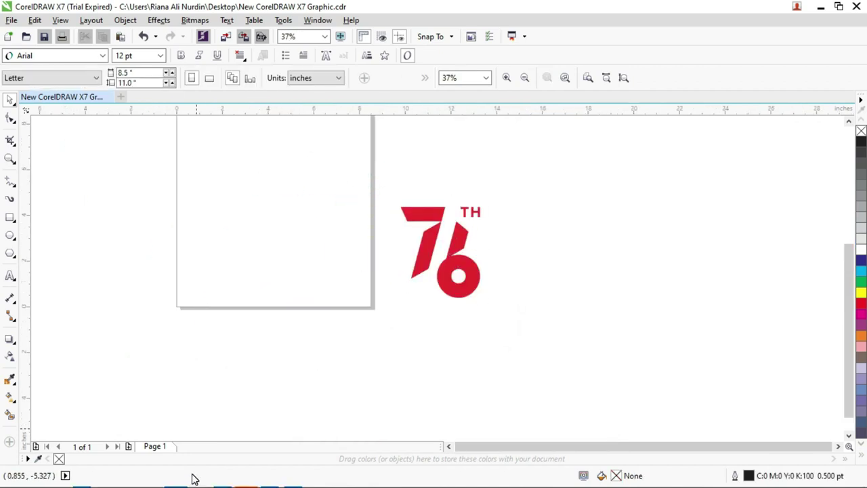
key("alt+Tab")
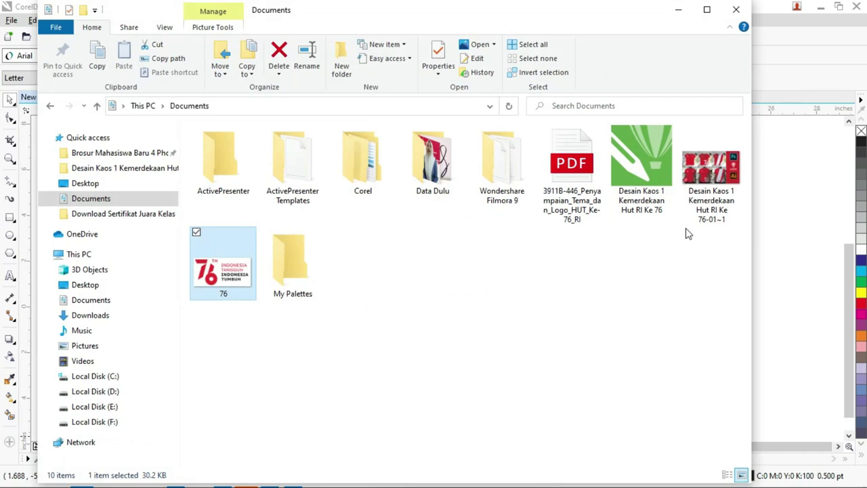
Step: Confirm the Desain Kaos 1 design file is an AI file, then open it in CorelDRAW X7
left_click(629, 174)
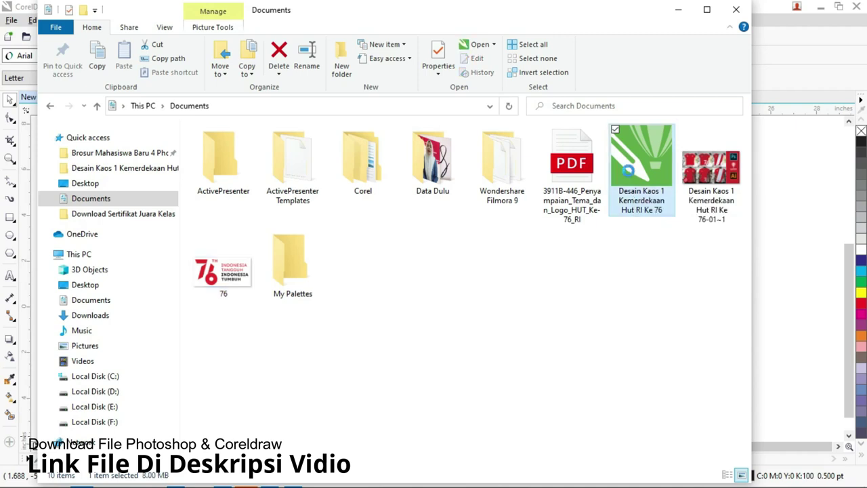
right_click(628, 171)
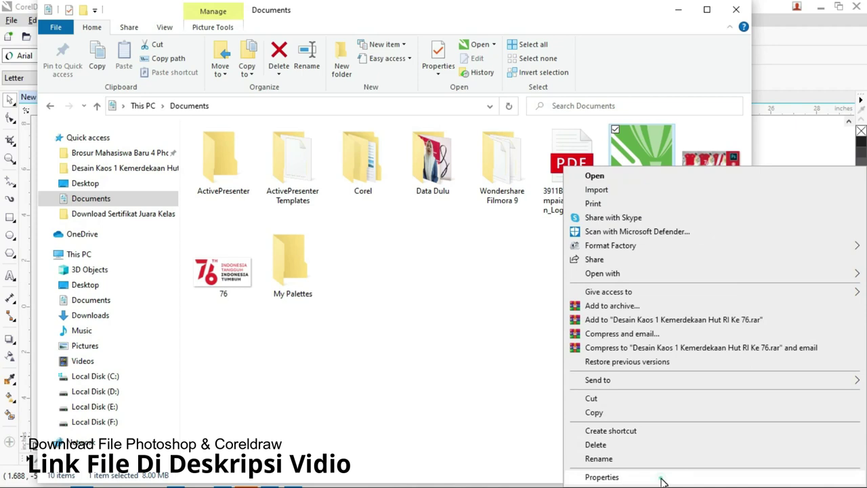
left_click(663, 479)
left_click_drag(723, 173, 405, 140)
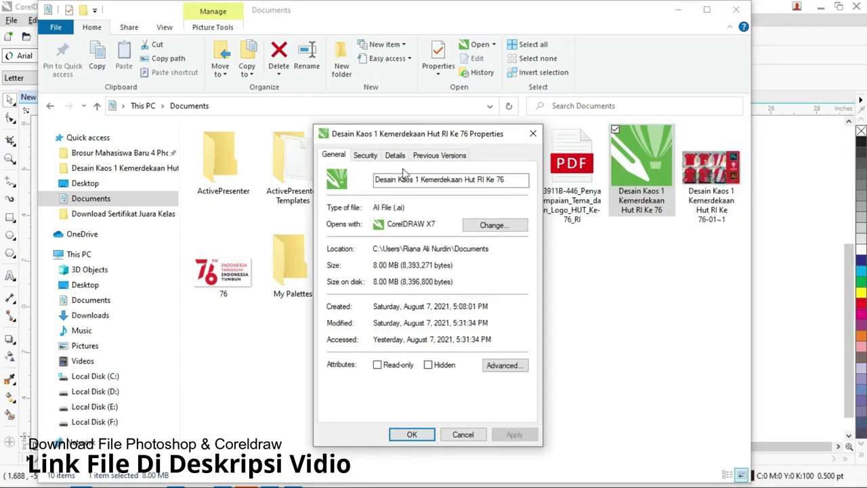
left_click_drag(412, 208, 362, 208)
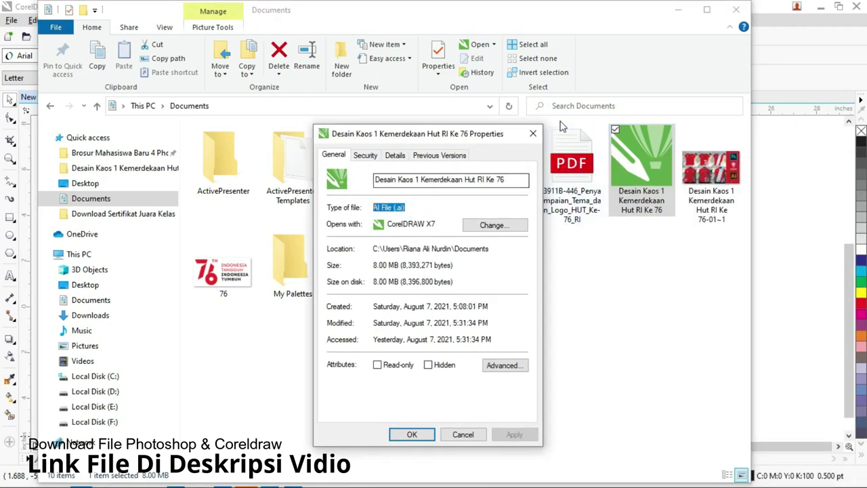
left_click(532, 133)
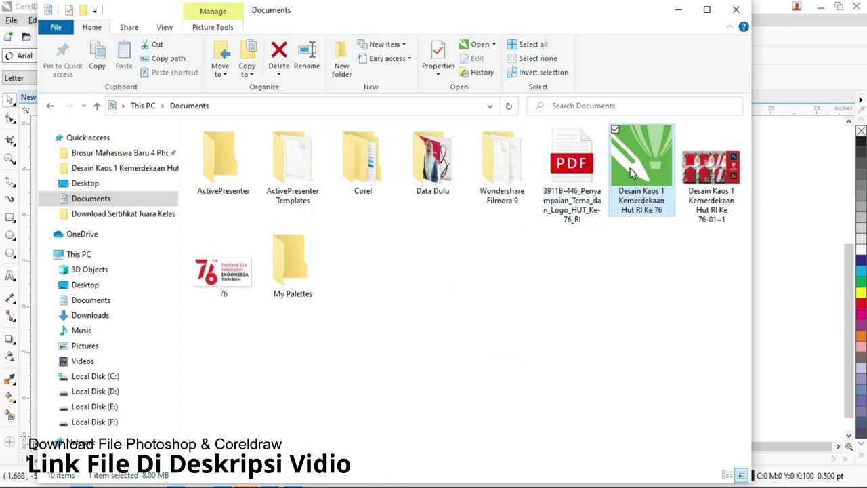
right_click(641, 190)
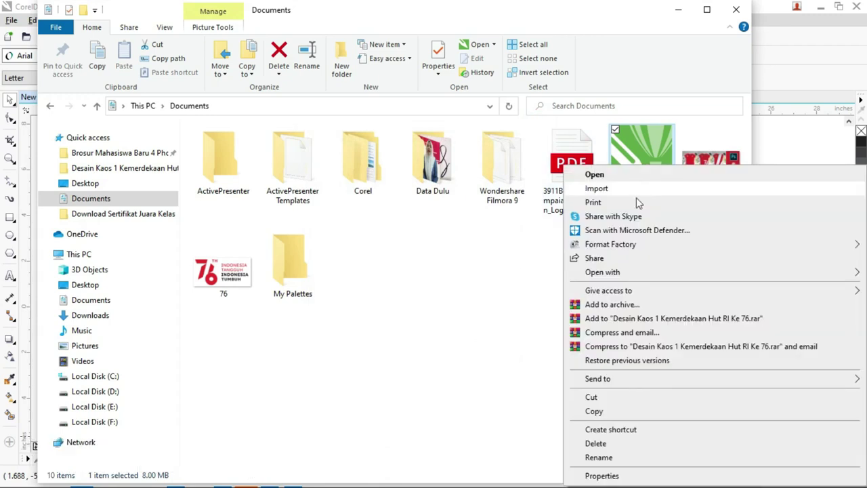
mouse_move(602, 272)
left_click(503, 294)
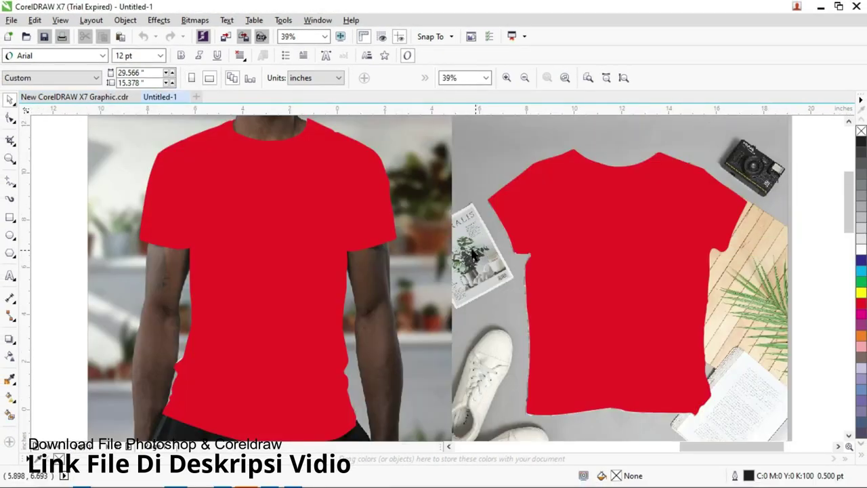
Step: Test-move the red shirt overlays and background photo to identify them, undoing each move
scroll(413, 249, "down", 2)
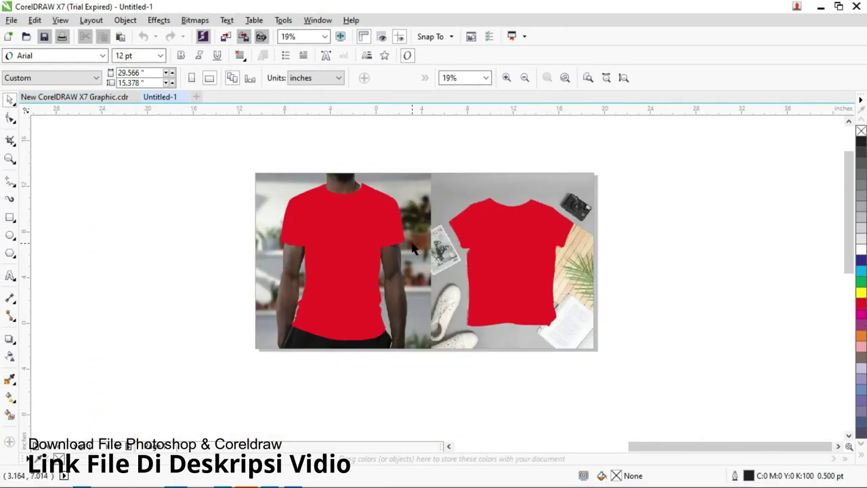
scroll(413, 249, "up", 2)
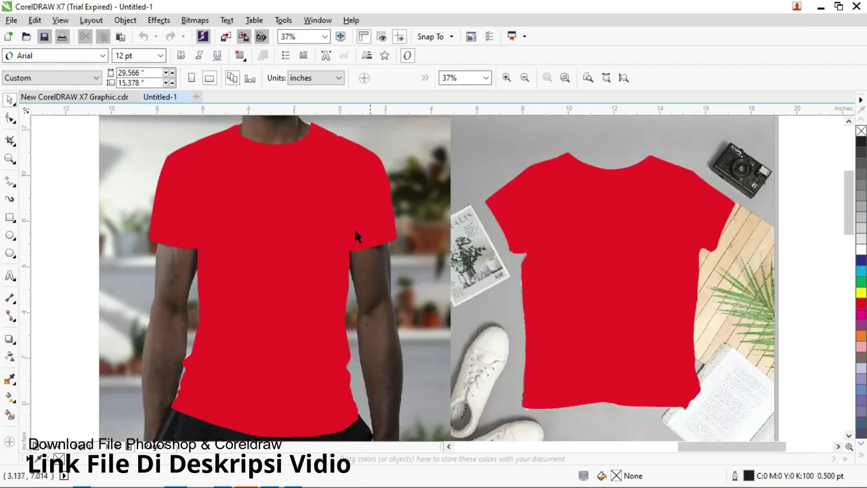
left_click(283, 198)
left_click_drag(283, 197, 172, 210)
key("ctrl+z")
scroll(275, 221, "down", 2)
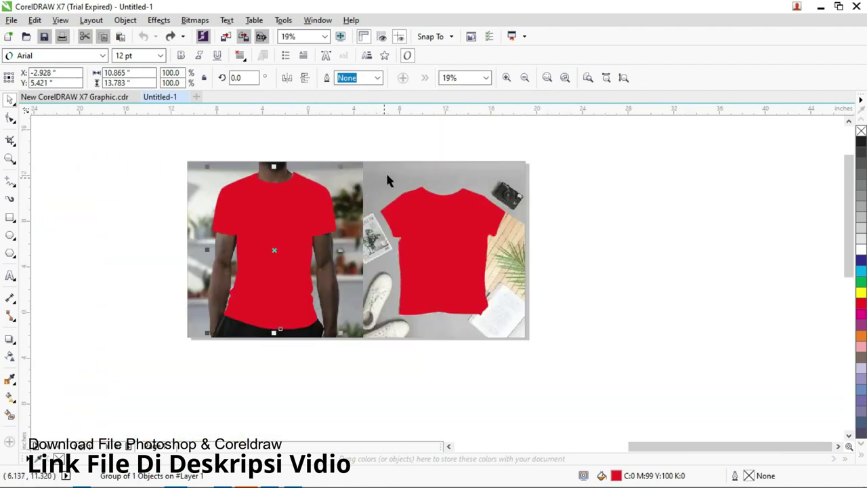
left_click_drag(386, 175, 328, 240)
key("ctrl+z")
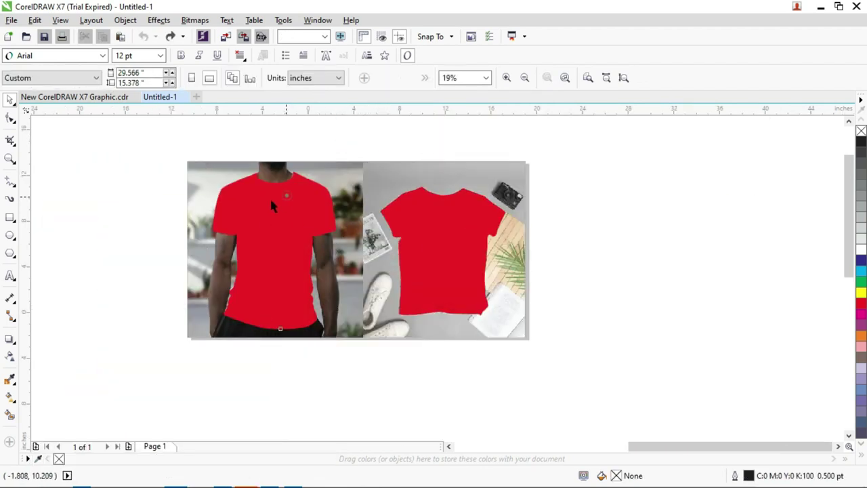
left_click_drag(270, 198, 212, 203)
key("ctrl+z")
left_click_drag(459, 229, 507, 258)
key("ctrl+z")
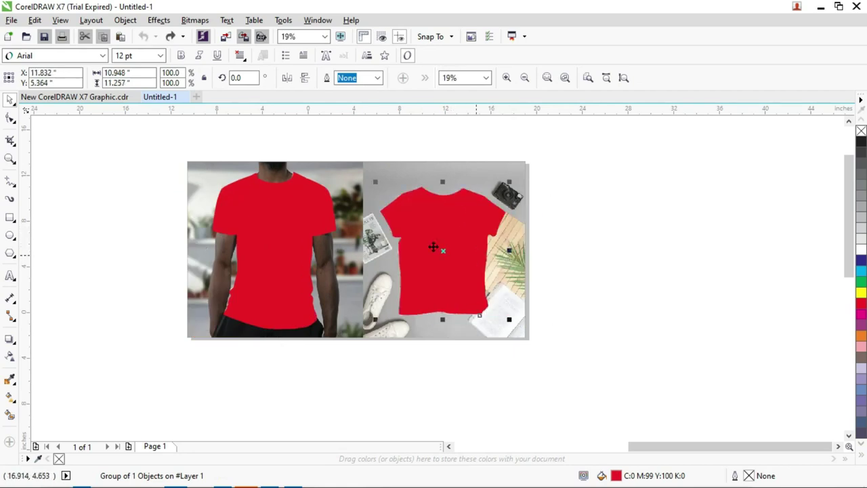
Step: Delete both red shirt overlays and return to the New CorelDRAW X7 Graphic.cdr logo document
left_click(290, 212, "shift")
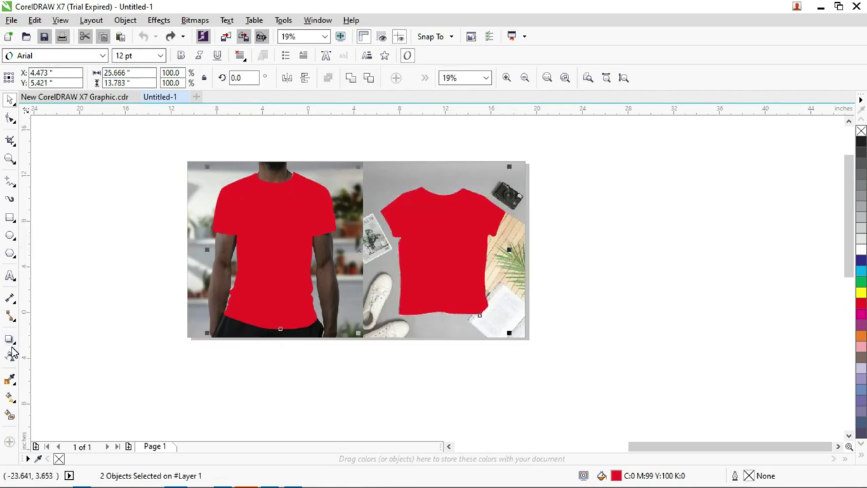
key("Delete")
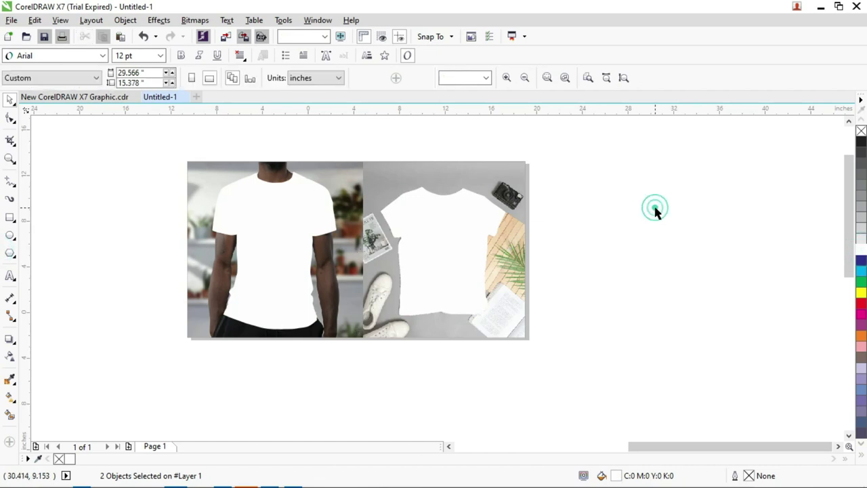
left_click(112, 100)
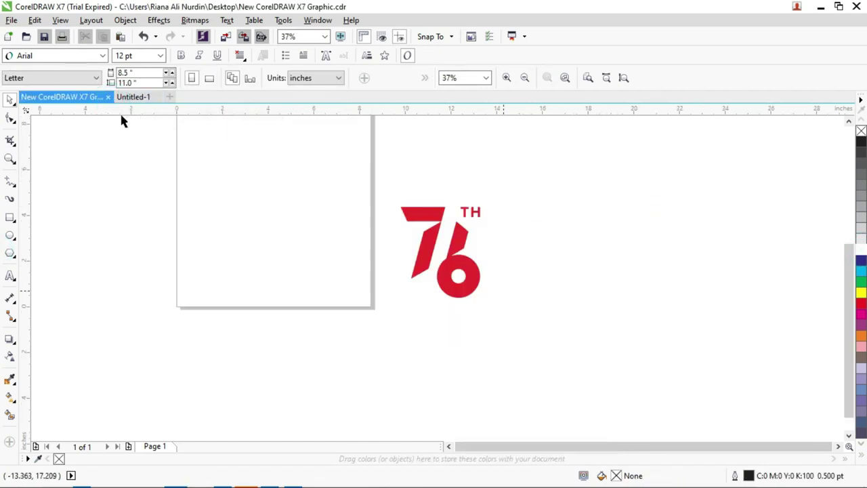
Step: Copy the six-shape red 76 TH logo and dismiss the trial-expiry notice
left_click_drag(581, 330, 333, 163)
scroll(348, 178, "up", 2)
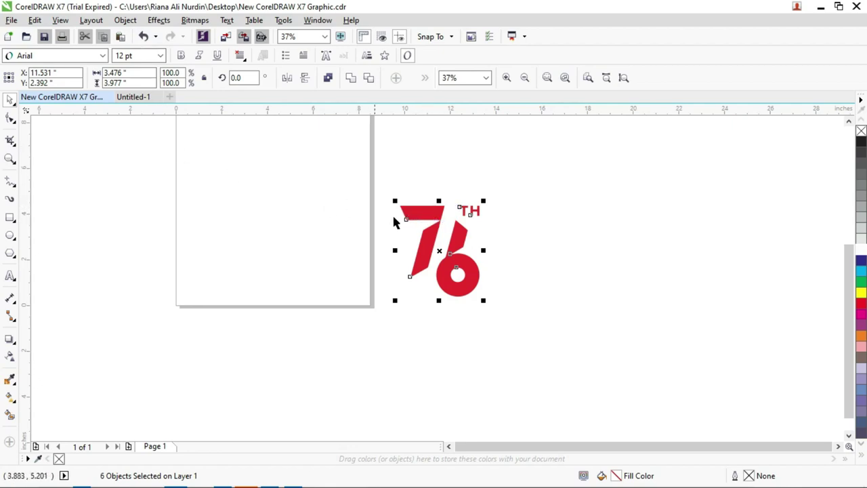
right_click(415, 218)
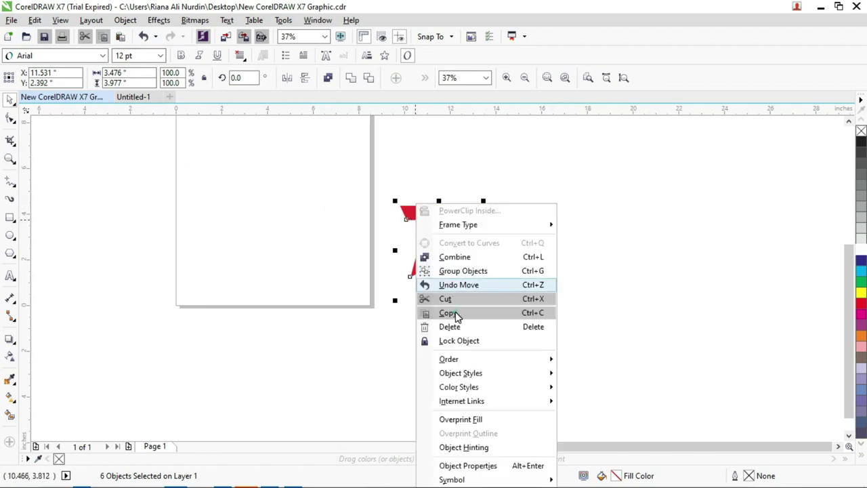
left_click(448, 313)
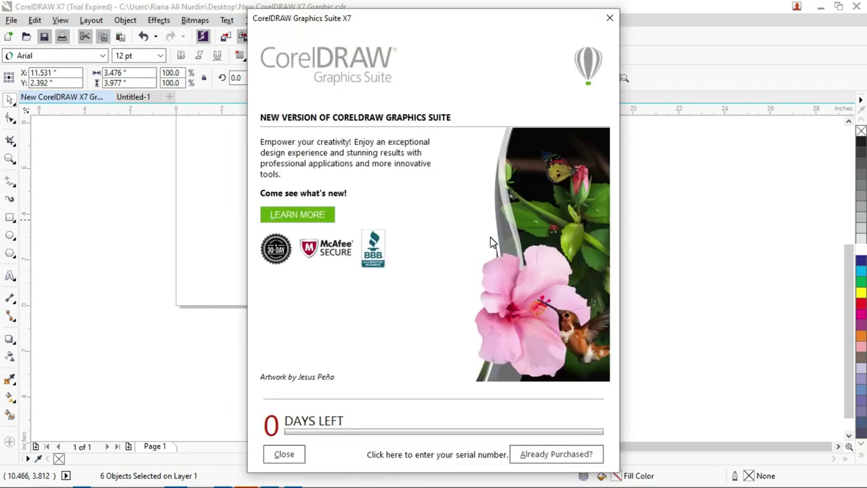
left_click(610, 18)
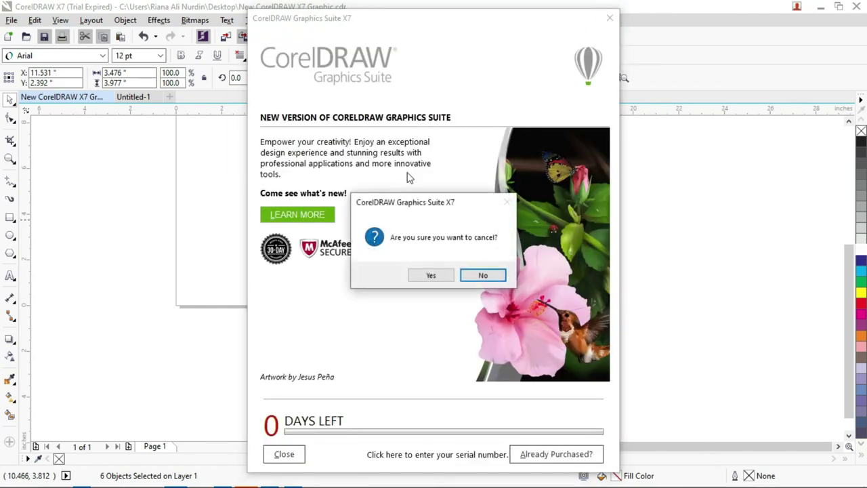
left_click(428, 275)
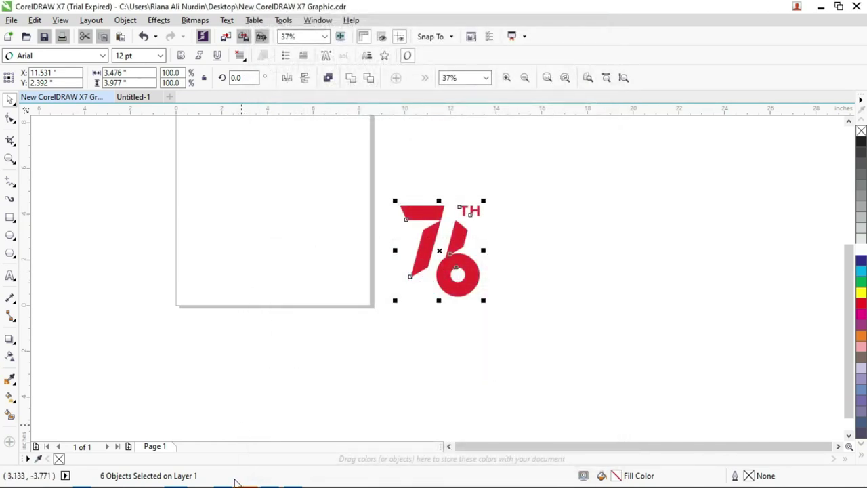
Step: Drag the Desain Kaos 1 mockup .cdr from Explorer into the logo drawing, then minimize Explorer
key("alt+Tab")
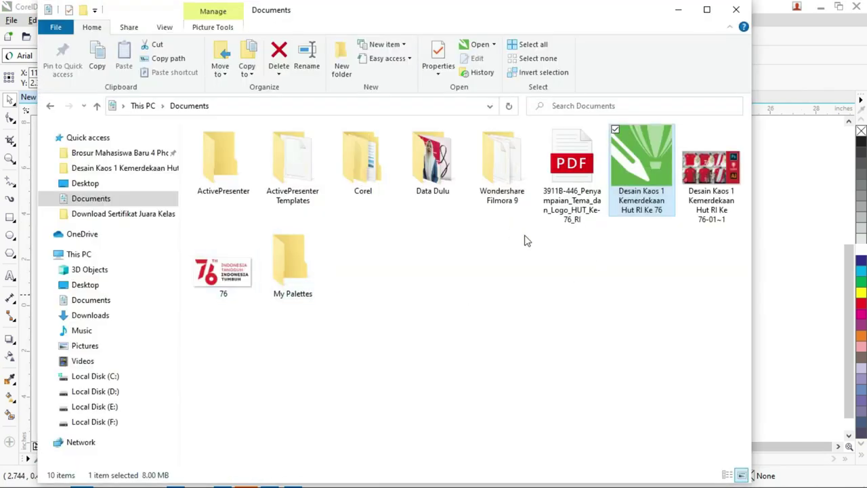
mouse_move(652, 173)
left_mouse_down()
mouse_move(794, 251)
mouse_move(681, 15)
left_mouse_up()
left_click_drag(681, 15, 808, 83)
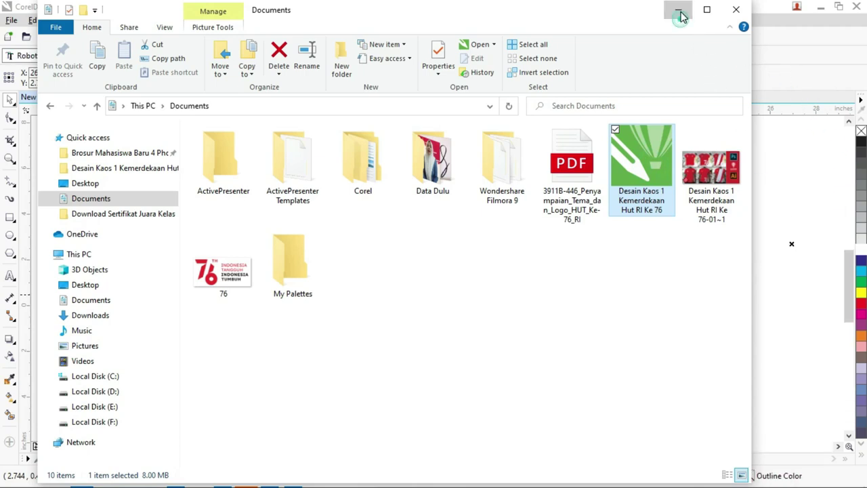
left_click(681, 15)
scroll(480, 258, "down", 3)
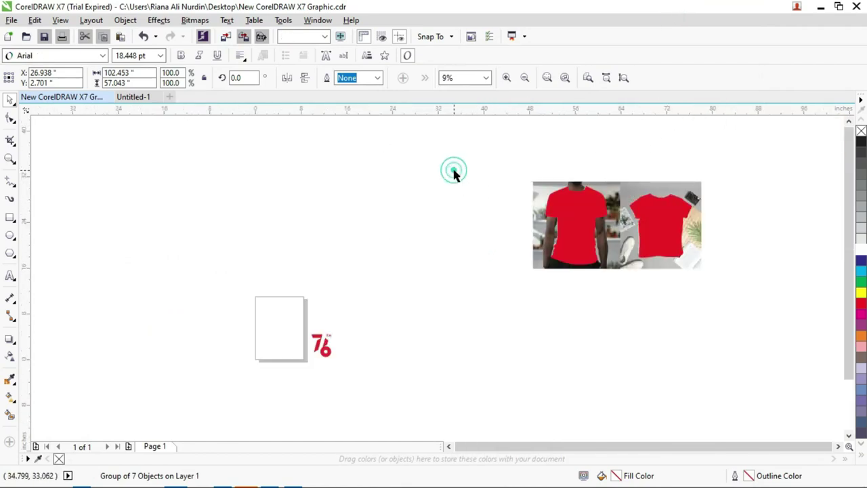
Step: Ungroup the imported 7-object mockup group into separate objects
left_click_drag(465, 163, 748, 299)
left_click(661, 233)
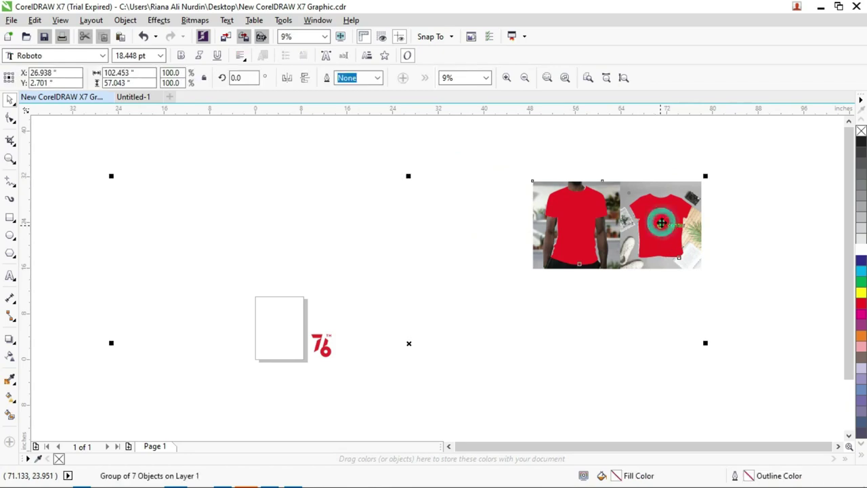
right_click(661, 230)
left_click(658, 226)
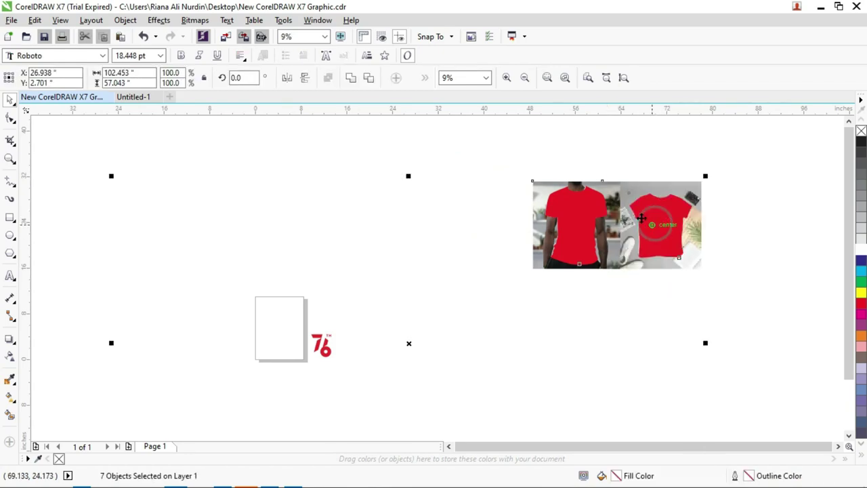
left_click(509, 163)
Step: Move the five shirt mockup objects beside the 76 logo and zoom in on them
left_click_drag(498, 156, 726, 286)
left_click_drag(672, 235, 130, 345)
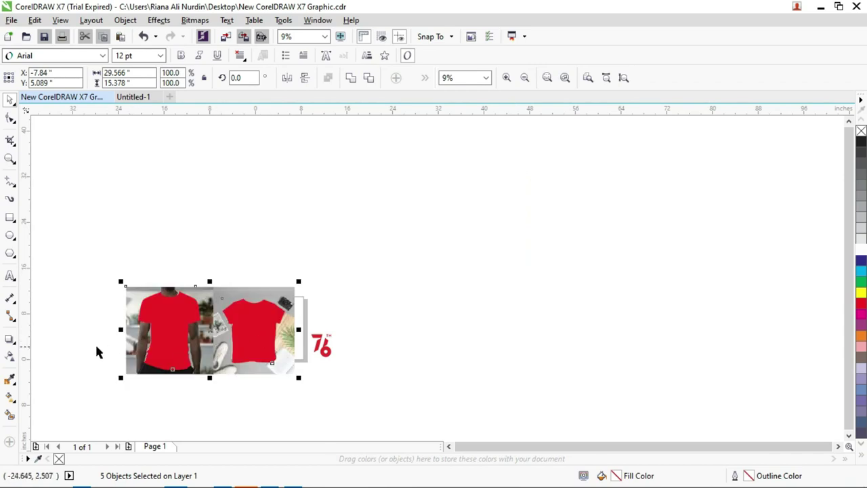
key("z")
left_click_drag(83, 252, 433, 402)
left_click_drag(110, 166, 691, 419)
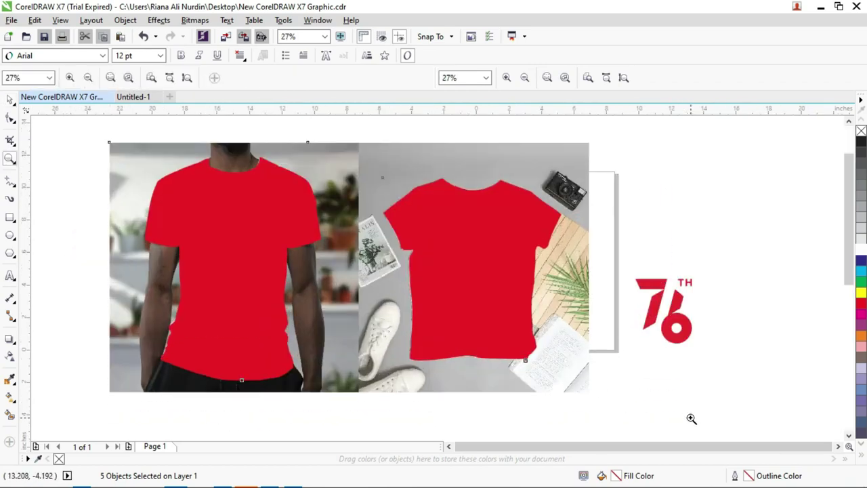
left_click(10, 100)
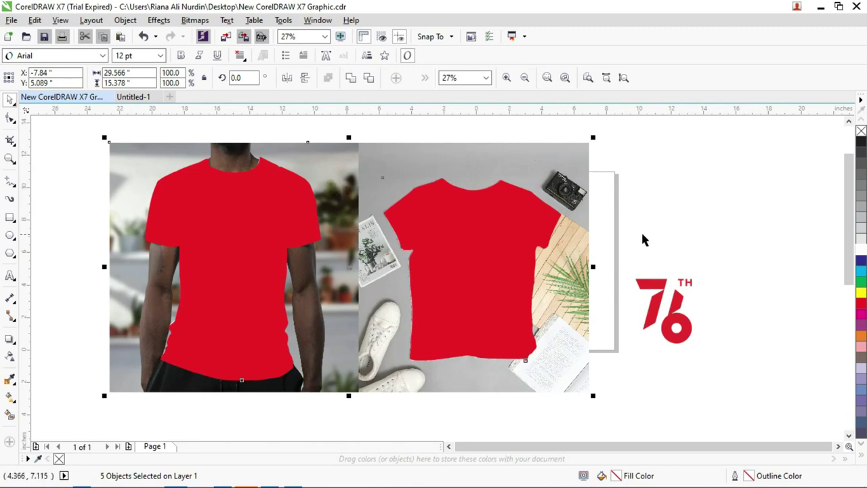
Step: Fill the worn-shirt and flat-lay shirt shapes with white
left_click(711, 234)
left_click(229, 192)
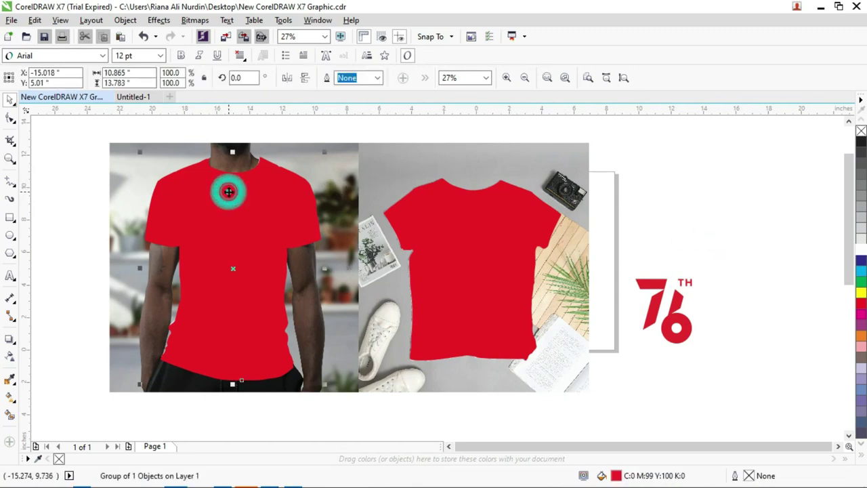
left_click(437, 250, "shift")
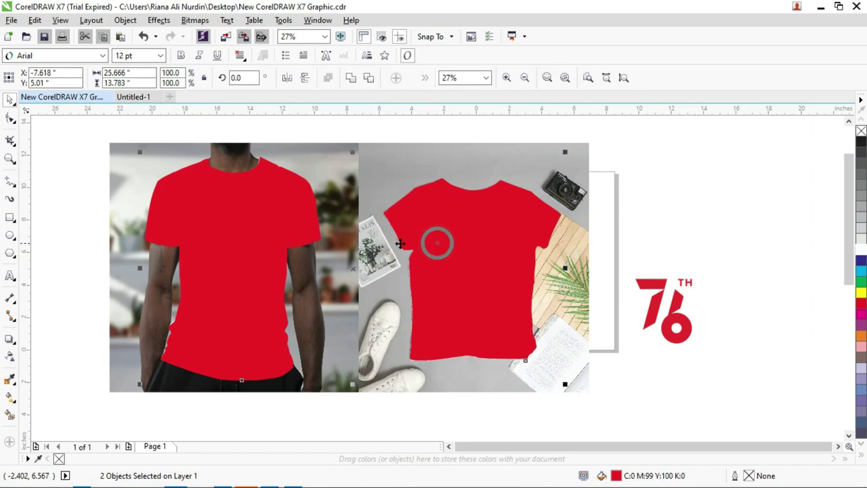
left_click(861, 250)
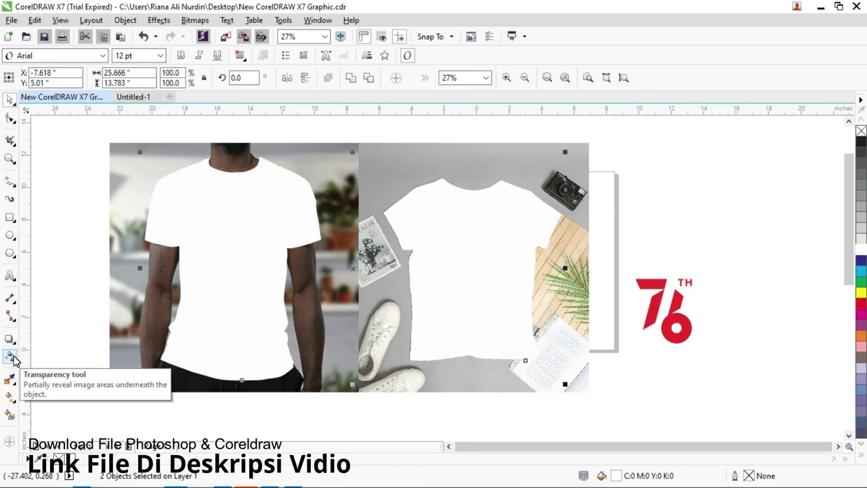
Step: Set the shirt shapes' transparency merge mode to Multiply
left_click(11, 356)
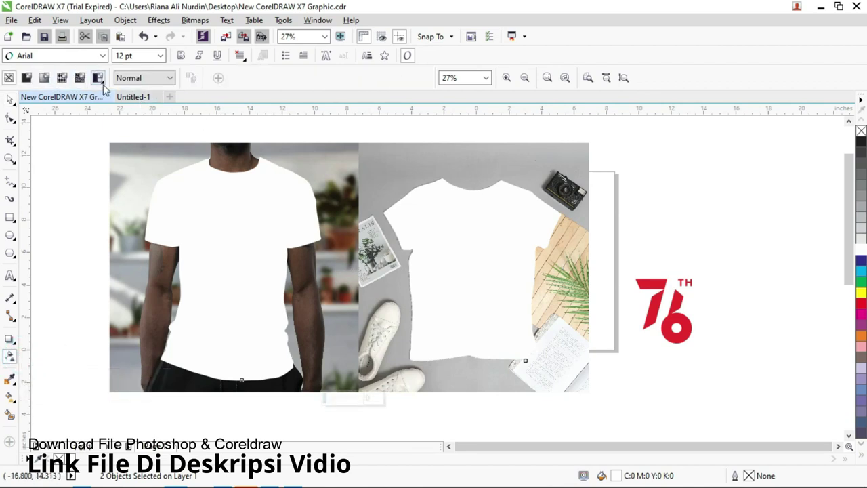
left_click(139, 77)
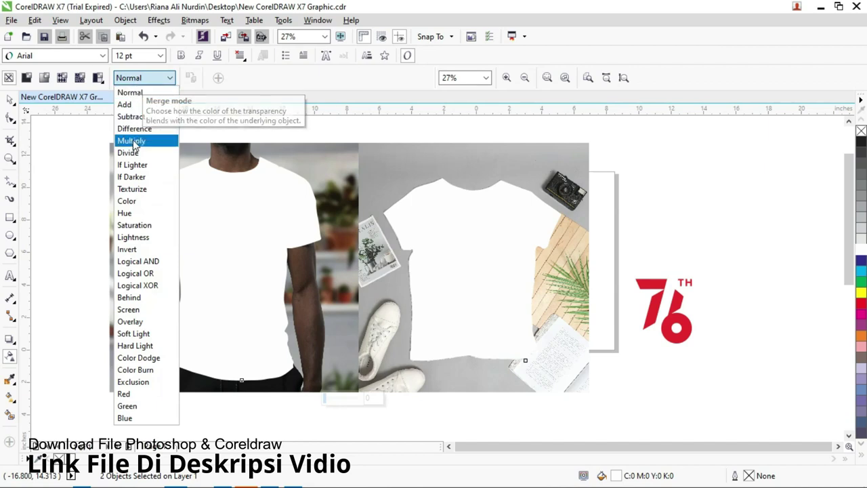
left_click(132, 141)
left_click(653, 216)
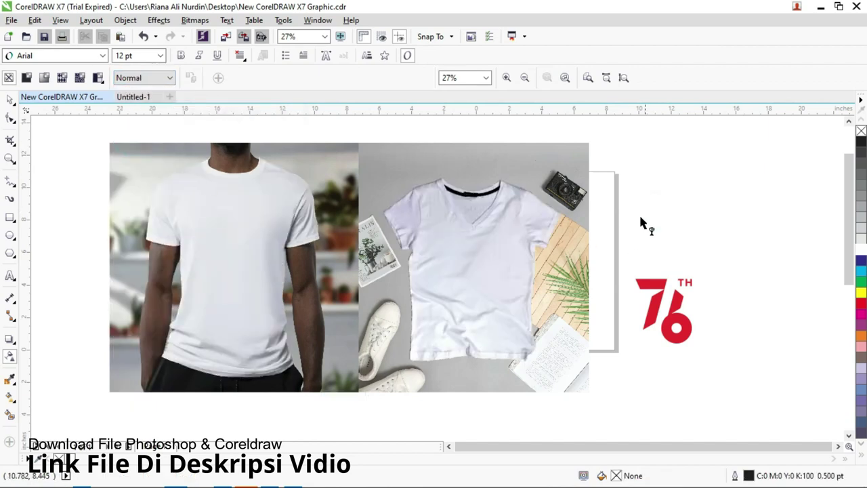
left_click(9, 100)
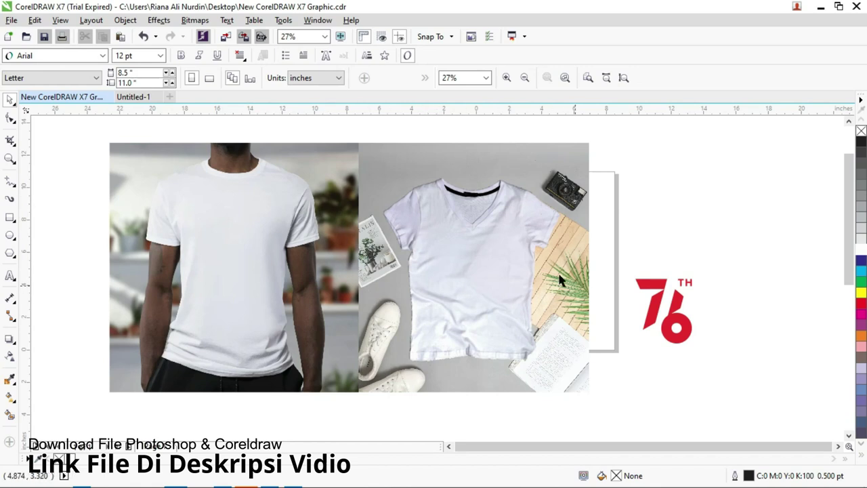
Step: Undo an accidental move of the flat-lay shirt photo
left_click_drag(447, 237, 574, 234)
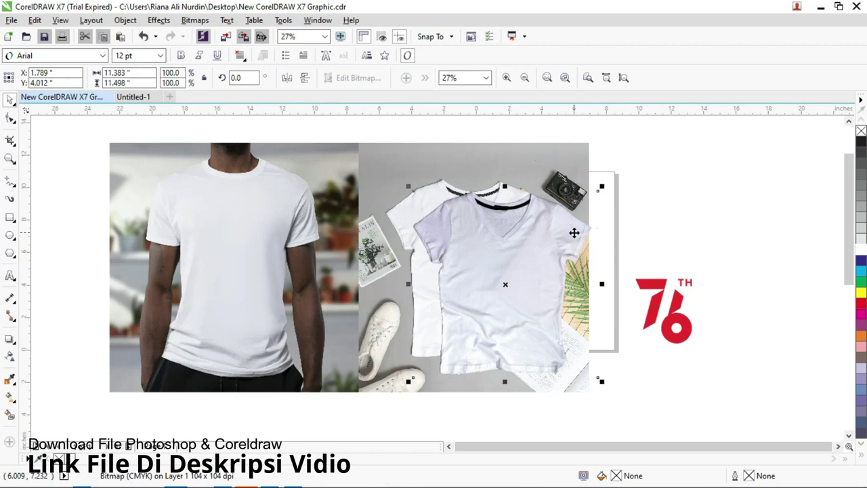
left_click_drag(574, 233, 572, 228)
left_click(656, 194)
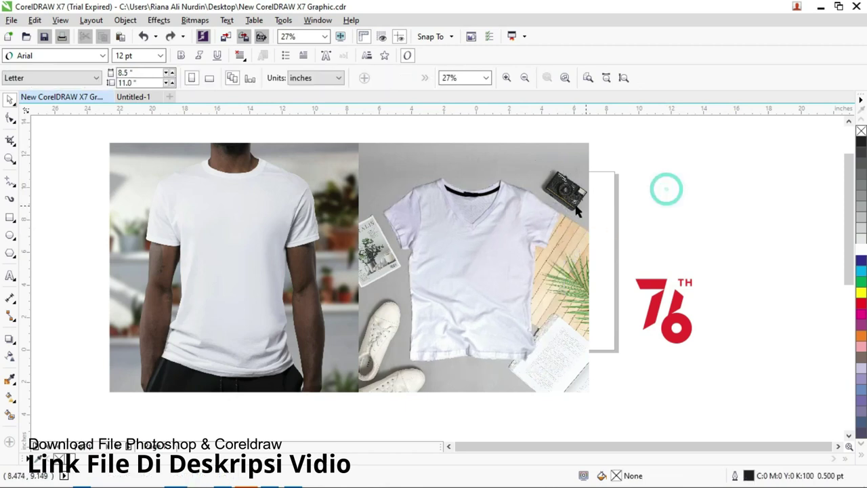
left_click(516, 213)
left_click(656, 230)
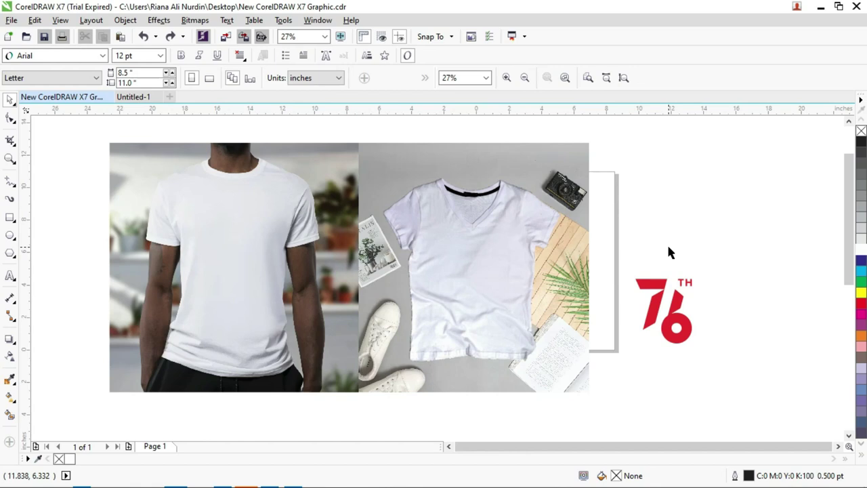
Step: Fill both shirt shapes red, after briefly trying magenta and purple
left_click(231, 226)
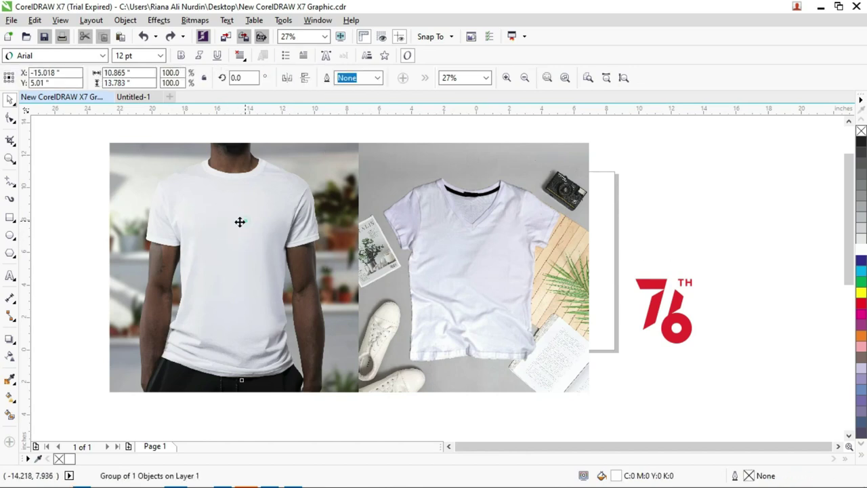
left_click(240, 222)
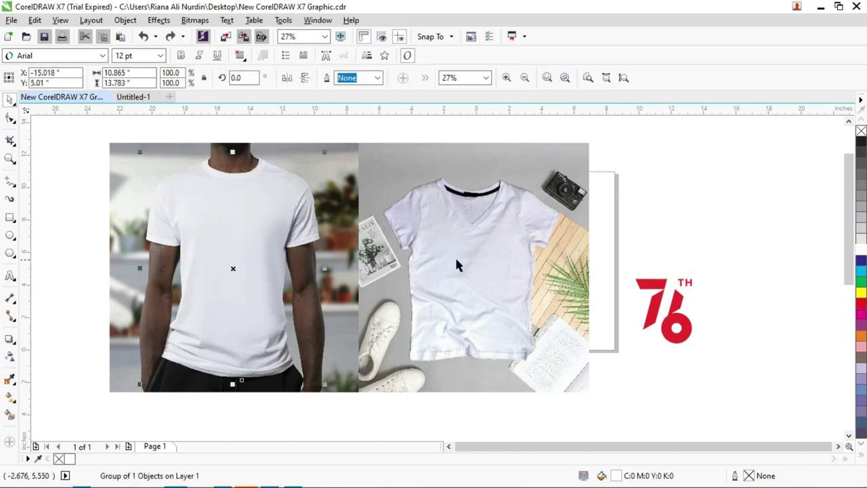
left_click(478, 250, "shift")
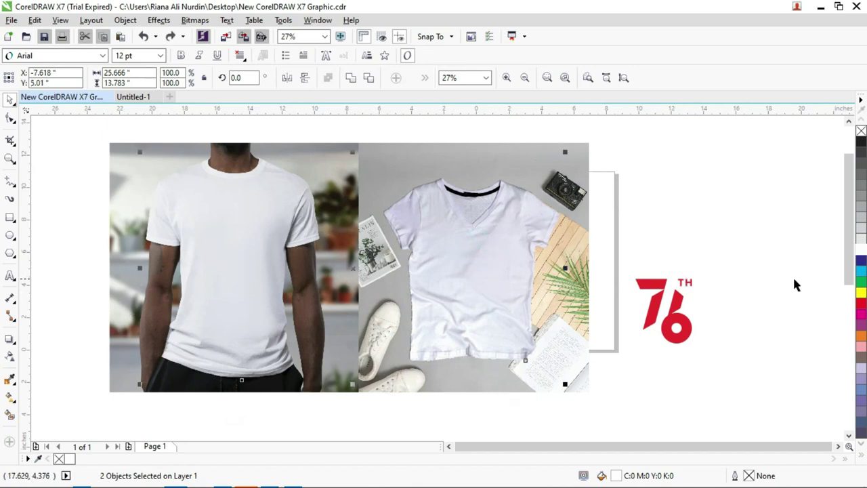
left_click(862, 303)
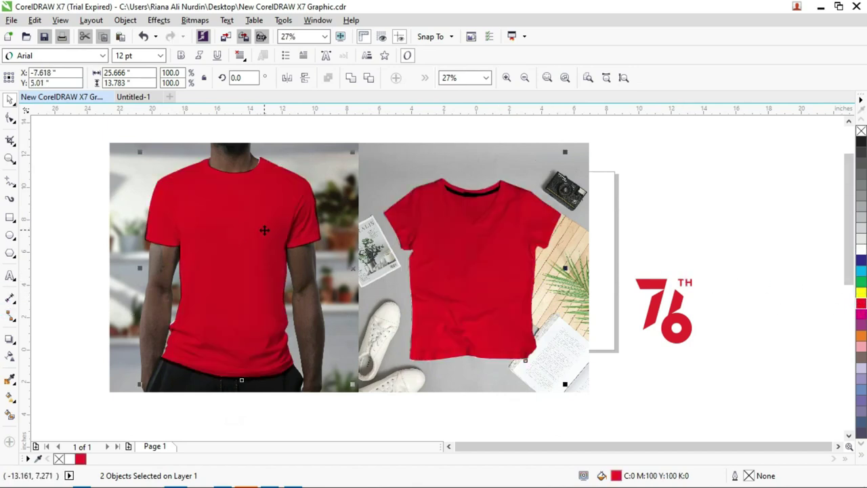
scroll(488, 232, "up", 3)
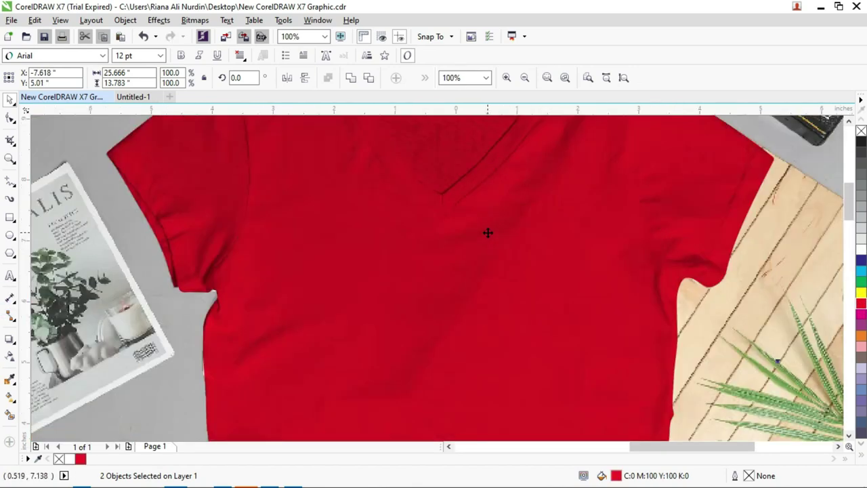
scroll(488, 232, "down", 3)
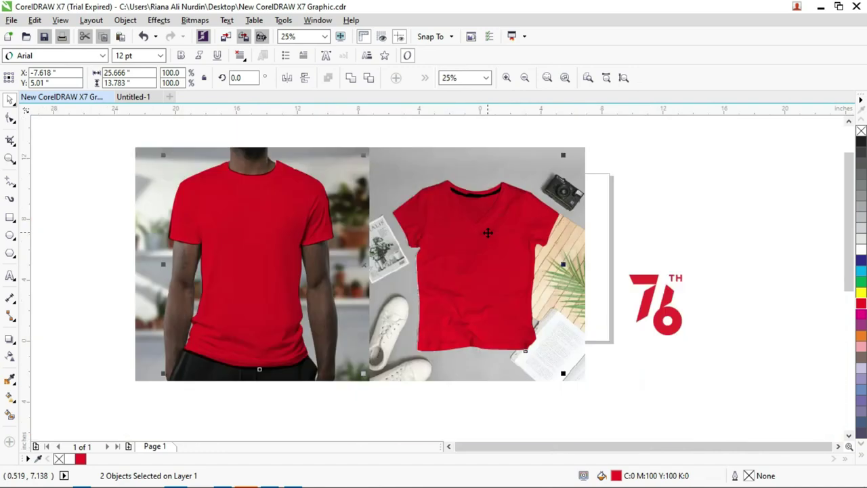
left_click(861, 313)
left_click(862, 304)
left_click(861, 315)
left_click(862, 324)
left_click(861, 313)
left_click(862, 304)
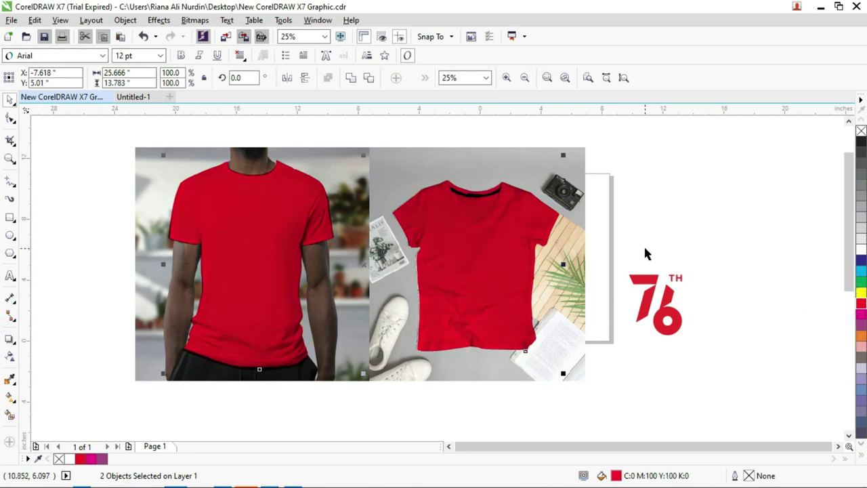
left_click(665, 233)
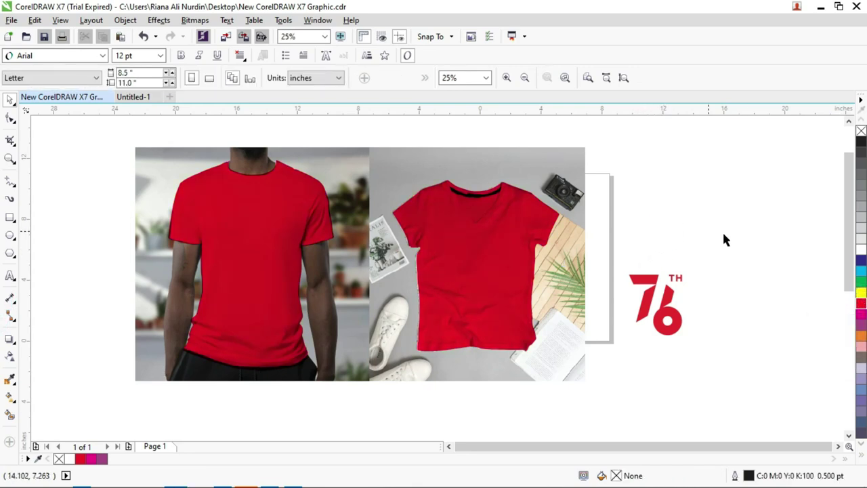
Step: Enlarge the 76 logo and place a copy of it further right
left_click_drag(738, 361, 624, 235)
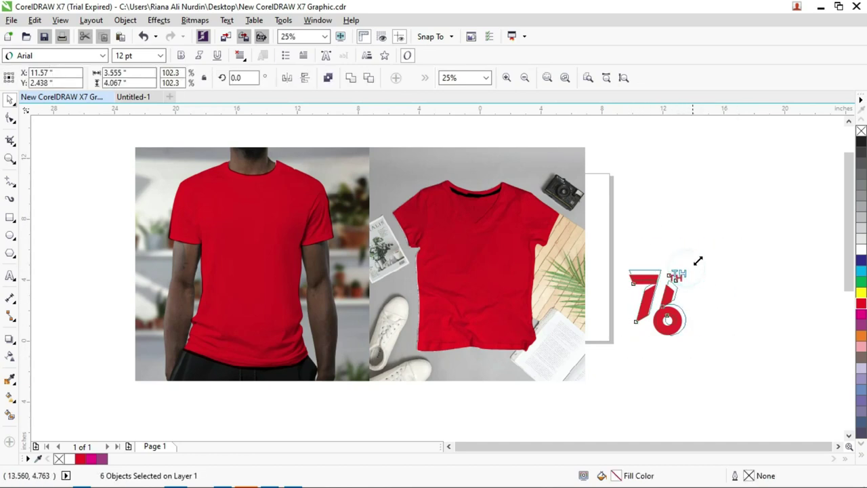
left_click_drag(687, 269, 754, 226)
scroll(628, 248, "down", 1)
scroll(640, 252, "up", 1)
scroll(640, 252, "down", 1)
mouse_move(641, 252)
left_mouse_down()
mouse_move(722, 237)
mouse_move(763, 262)
left_mouse_up()
scroll(433, 252, "up", 1)
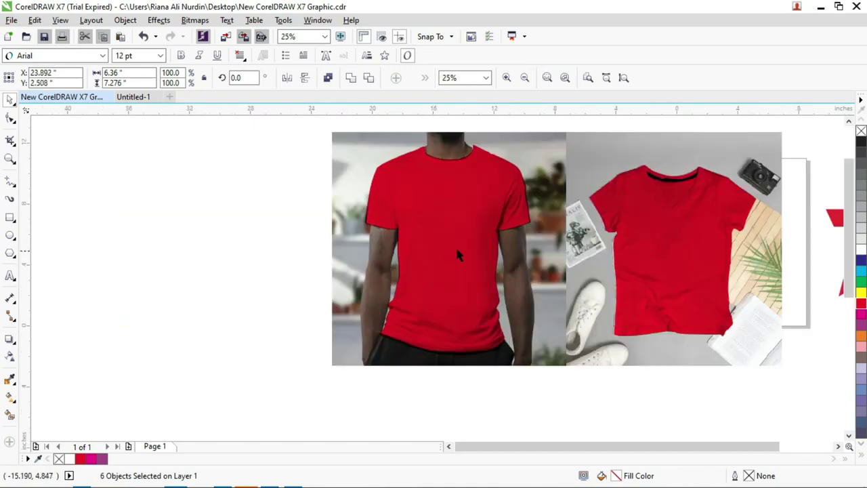
scroll(458, 254, "down", 1)
Step: Position the 76 logo right of the shirt photos and bring it To Front of Page
left_click_drag(723, 304, 663, 210)
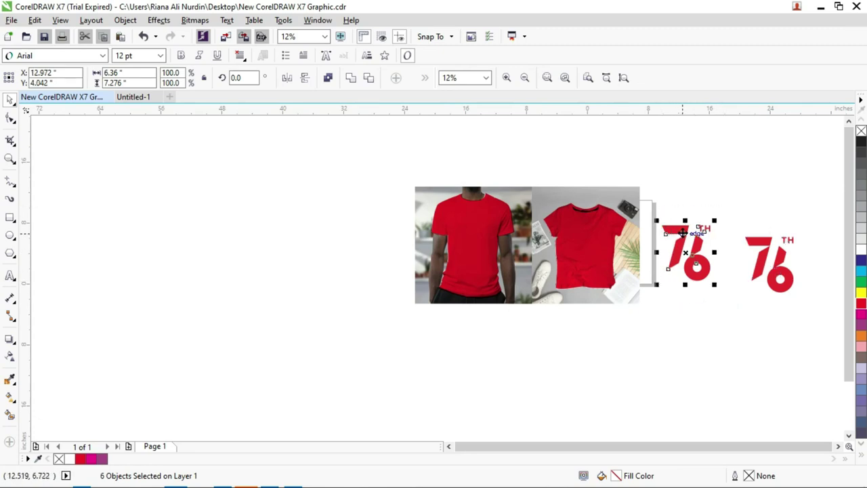
scroll(684, 233, "up", 1)
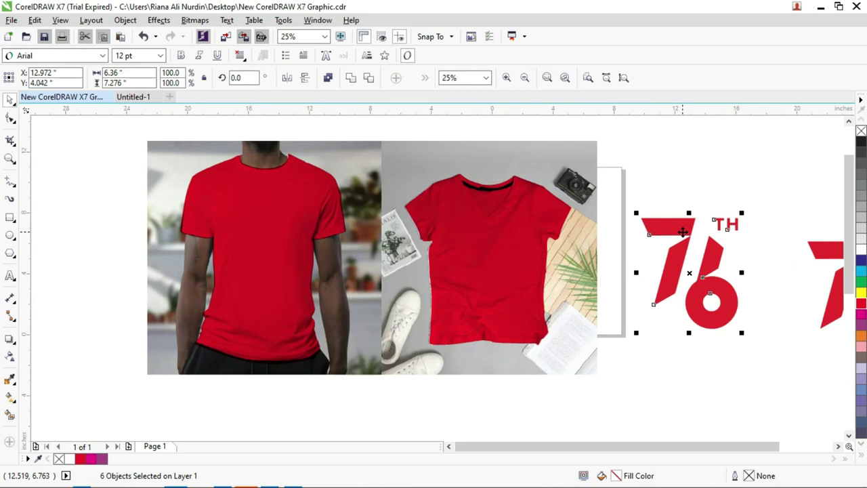
scroll(683, 232, "down", 1)
left_click_drag(683, 233, 482, 217)
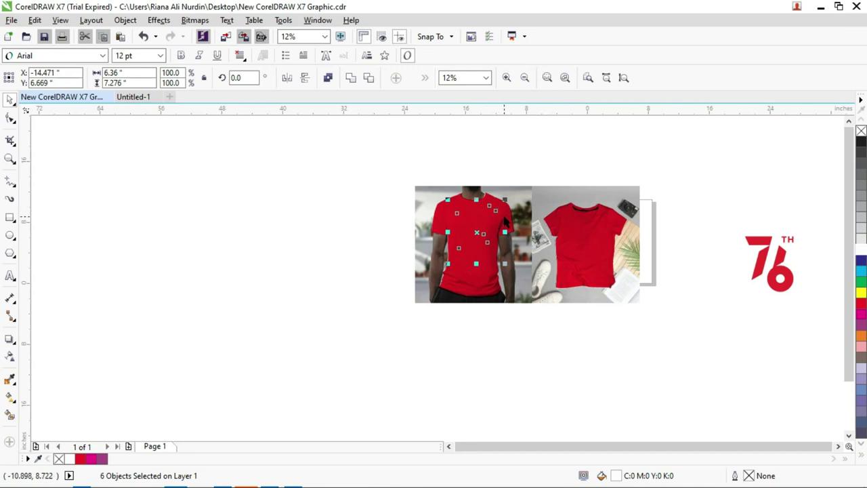
left_click_drag(505, 220, 681, 233)
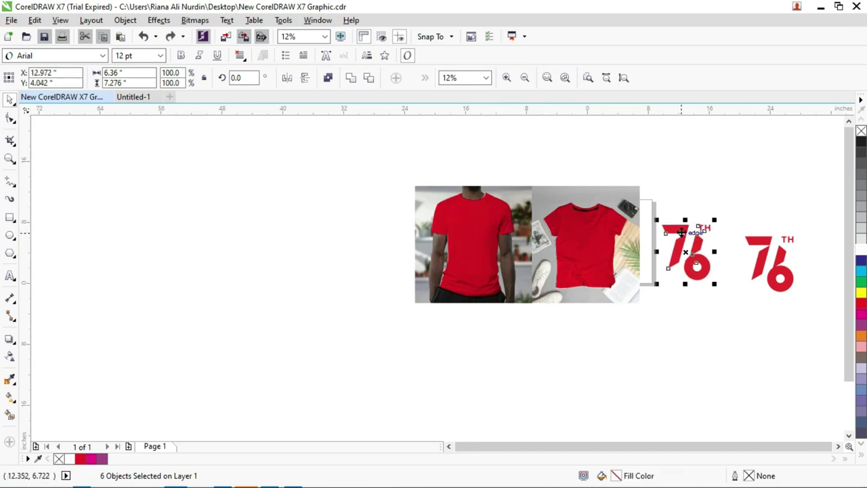
right_click(682, 234)
mouse_move(715, 359)
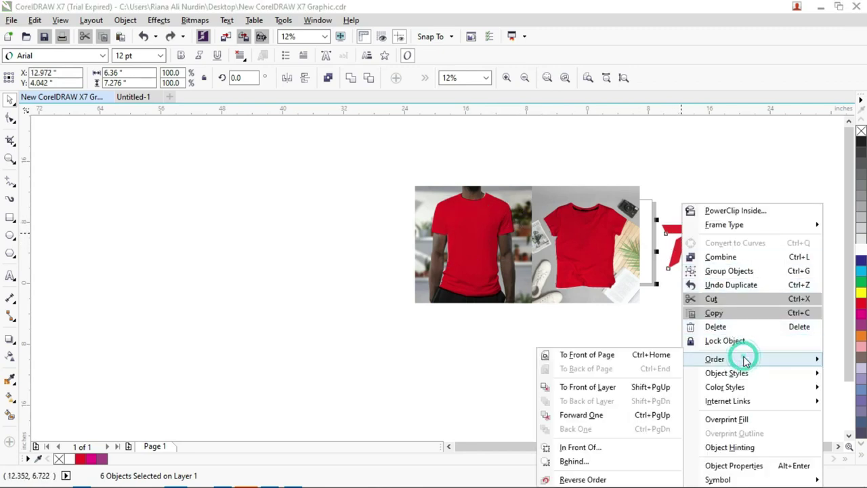
left_click(630, 356)
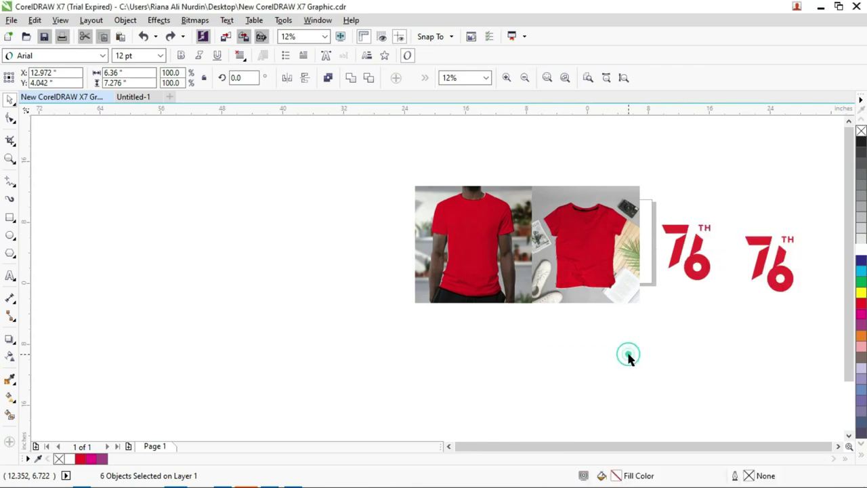
Step: Move the 76 logo onto the worn shirt's chest and fill it white
left_click_drag(678, 250, 466, 235)
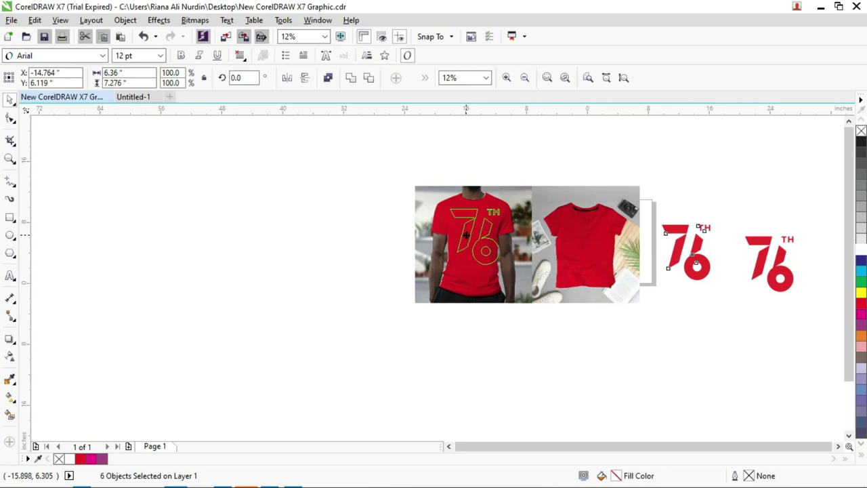
left_click_drag(467, 235, 468, 235)
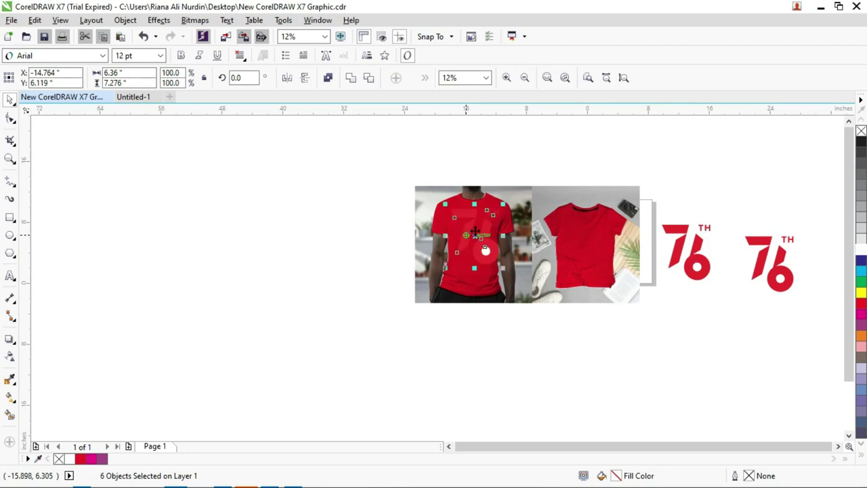
scroll(516, 237, "up", 1)
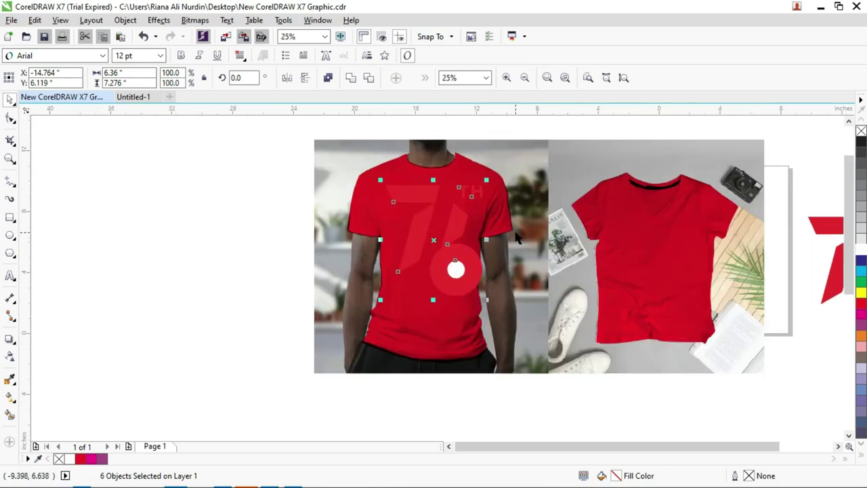
left_click(862, 252)
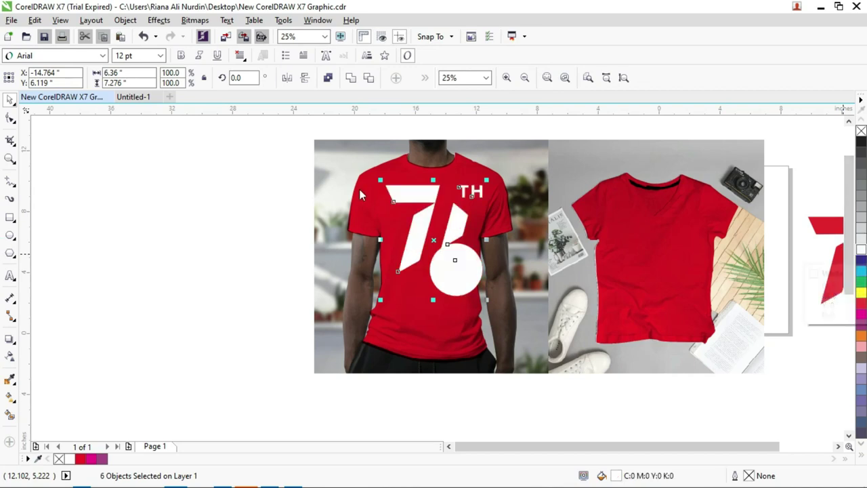
Step: Select the small inner curve and the white circle of the logo's 6
left_click(254, 206)
left_click(457, 272)
scroll(458, 232, "up", 1)
left_click_drag(442, 261, 507, 264)
key("ctrl+z")
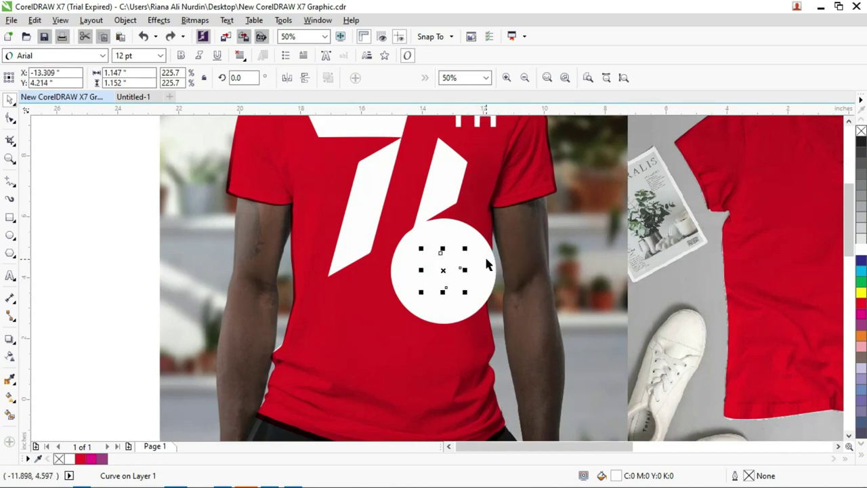
left_click(487, 264, "shift")
scroll(410, 246, "down", 1)
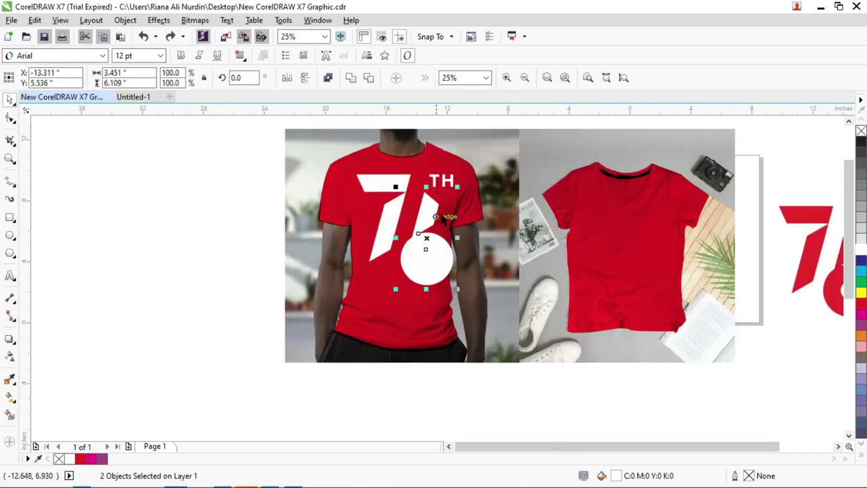
left_click(425, 267)
left_click(449, 259, "shift")
scroll(437, 252, "up", 1)
scroll(438, 250, "up", 1)
scroll(438, 250, "down", 1)
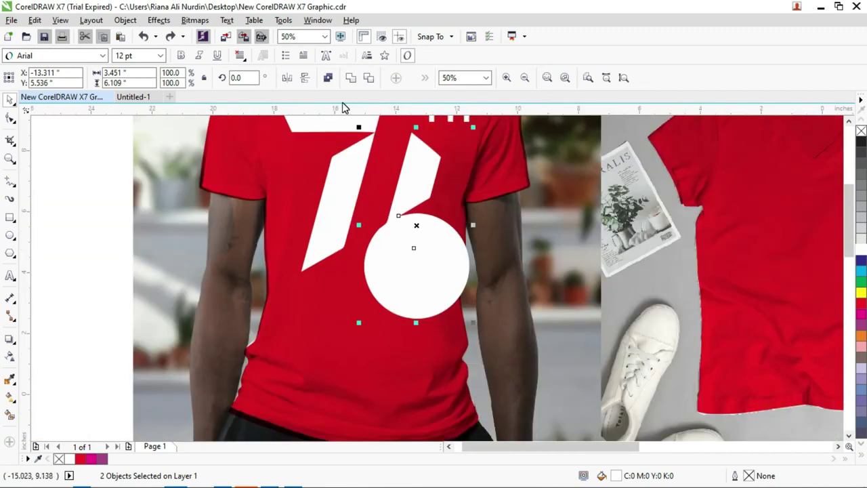
Step: Reset the property bar to its default layout
left_click(397, 79)
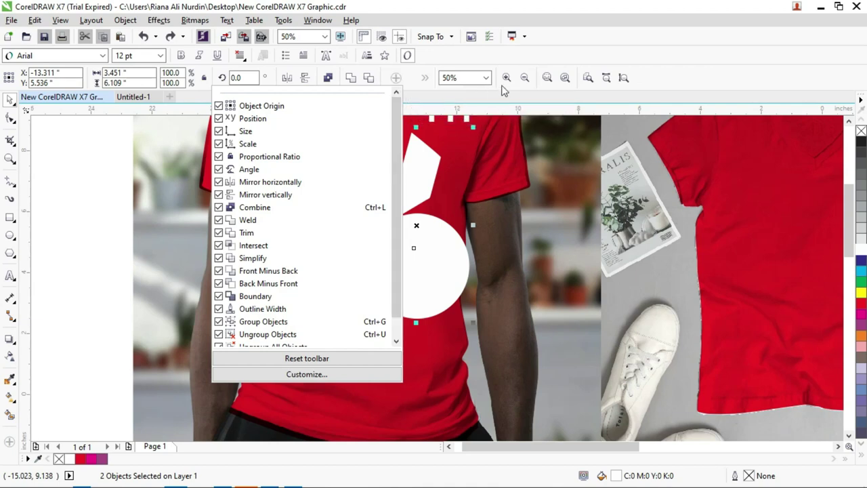
left_click(716, 93)
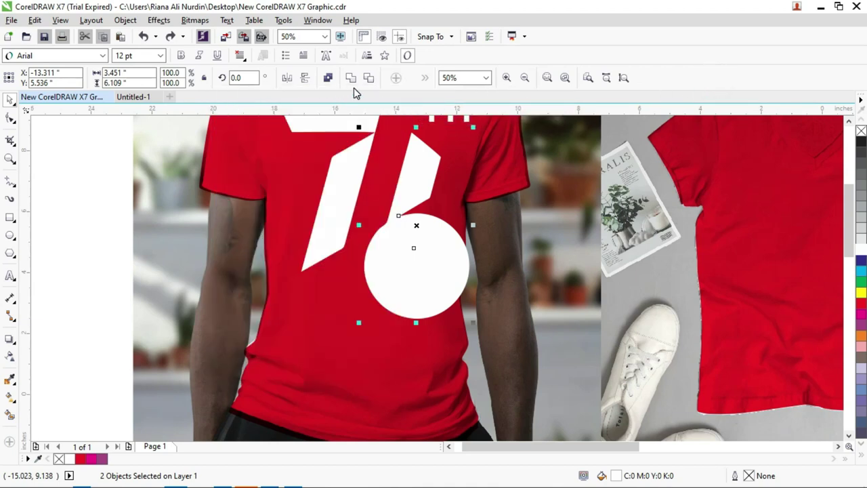
left_click(396, 79)
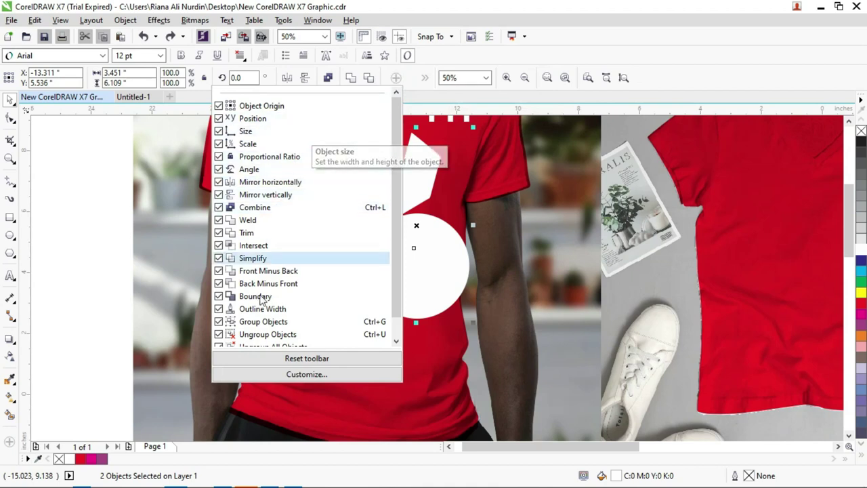
scroll(271, 299, "down", 1)
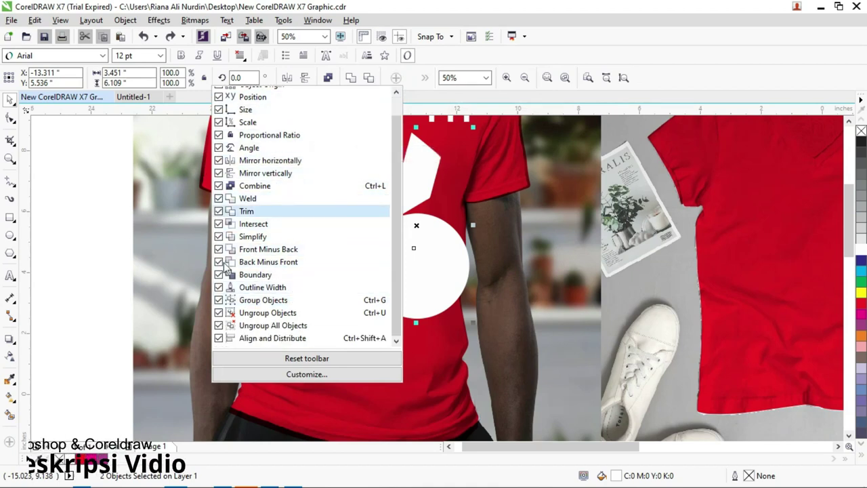
left_click(343, 358)
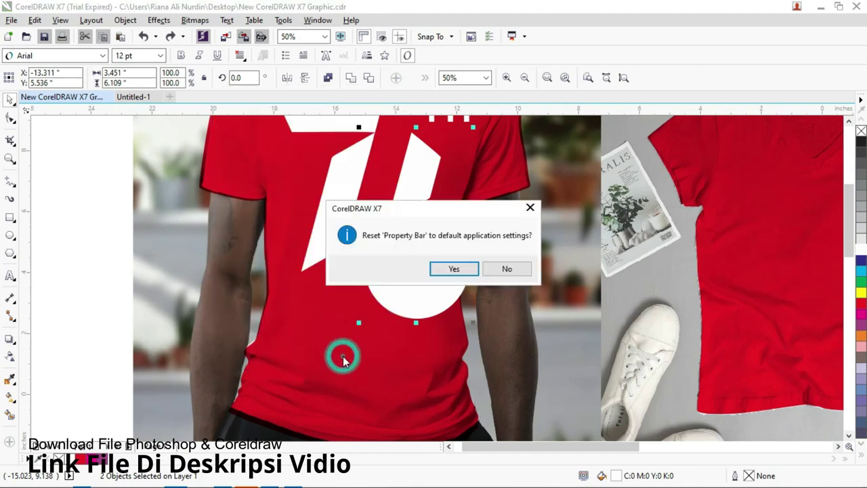
left_click(453, 269)
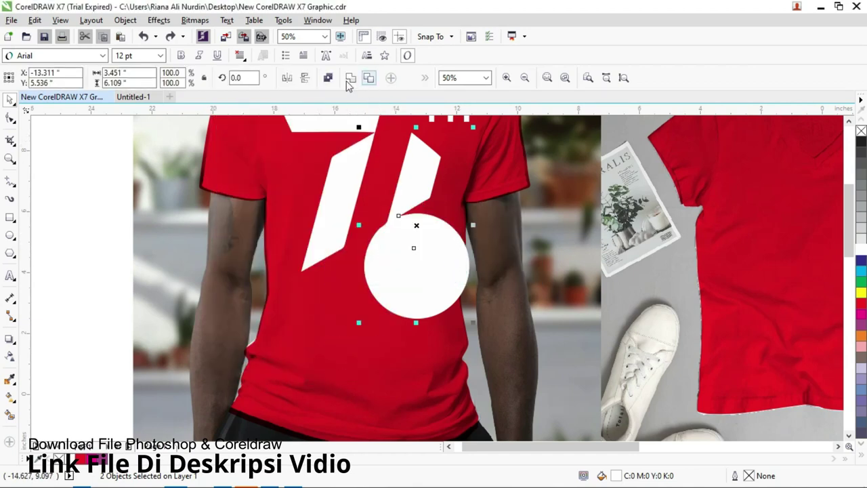
left_click(391, 77)
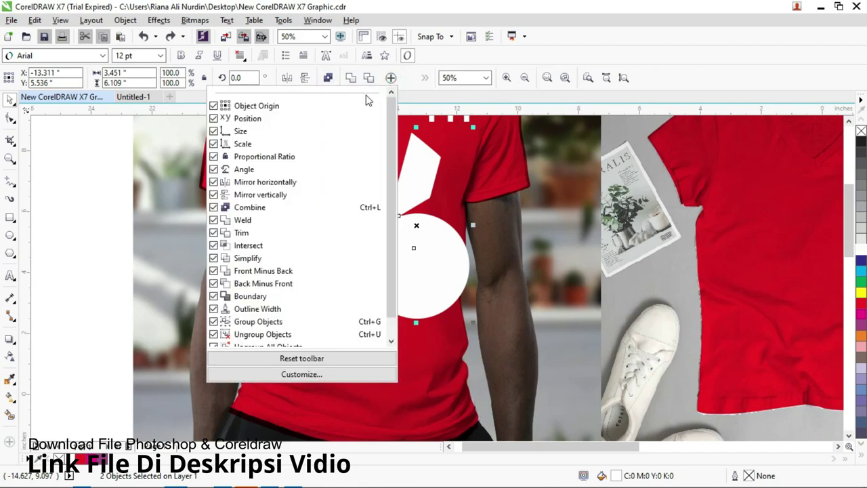
scroll(395, 138, "down", 1)
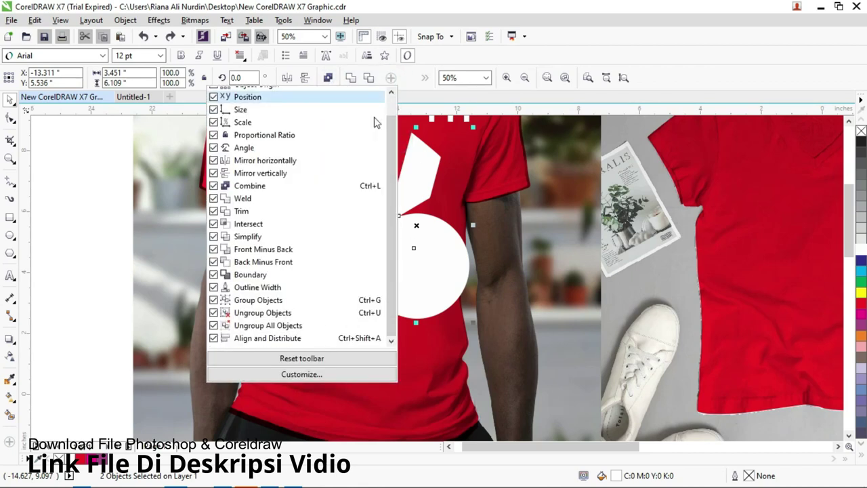
left_click(218, 46)
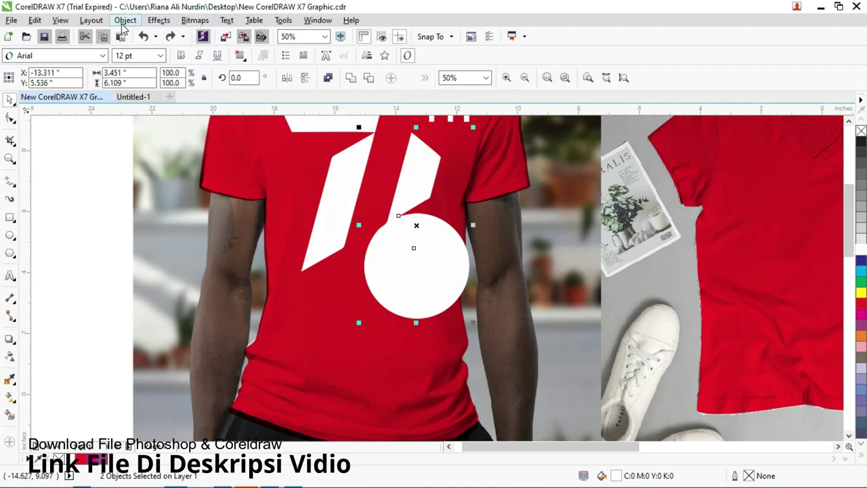
Step: Cut the inner circle out of the 6 using Object > Shaping > Front Minus Back
left_click(125, 20)
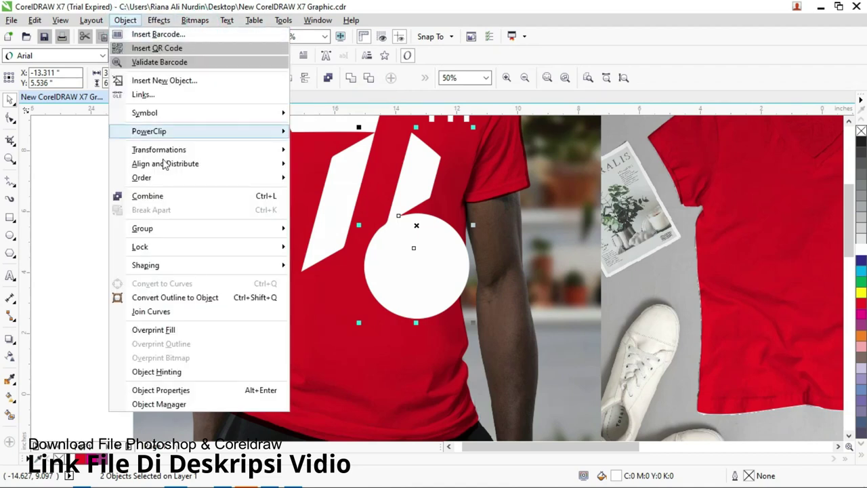
left_click(218, 266)
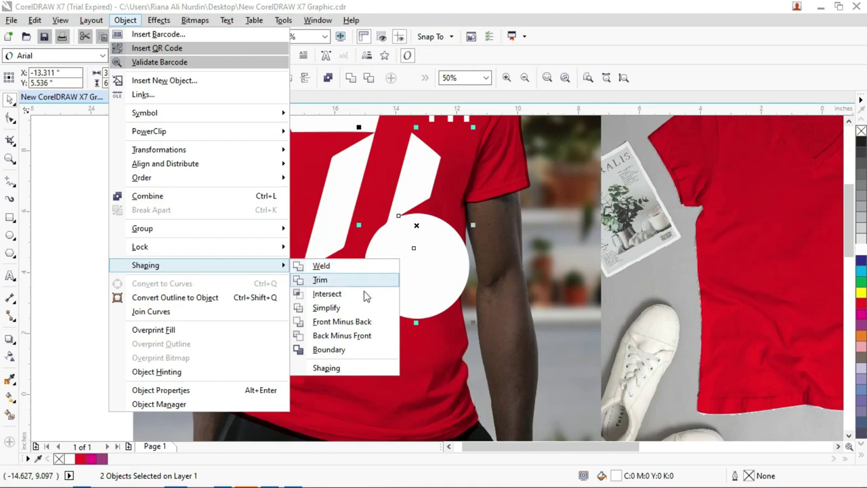
left_click(366, 343)
left_click(454, 266)
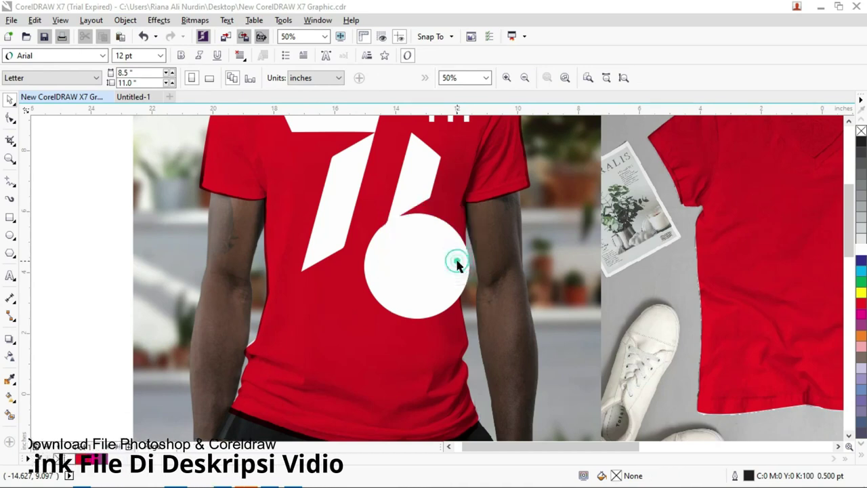
left_click(434, 269)
left_click_drag(435, 263, 368, 277)
key("ctrl+z")
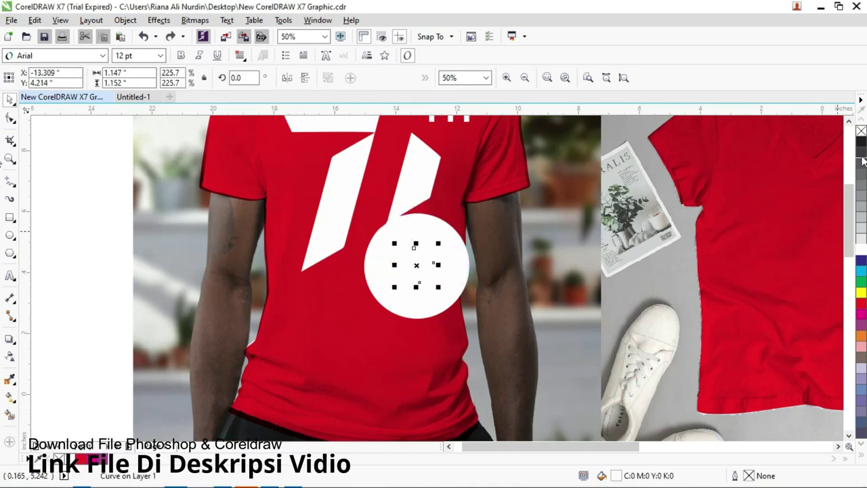
right_click(861, 141)
left_click(465, 271, "shift")
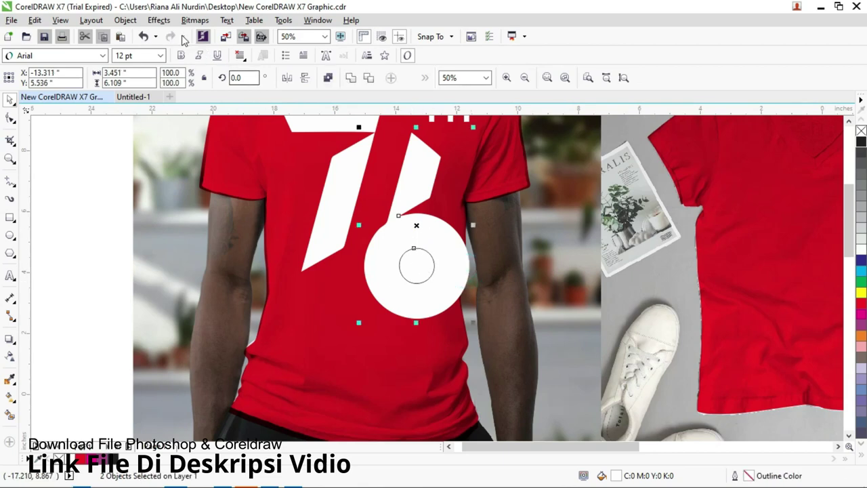
left_click(124, 20)
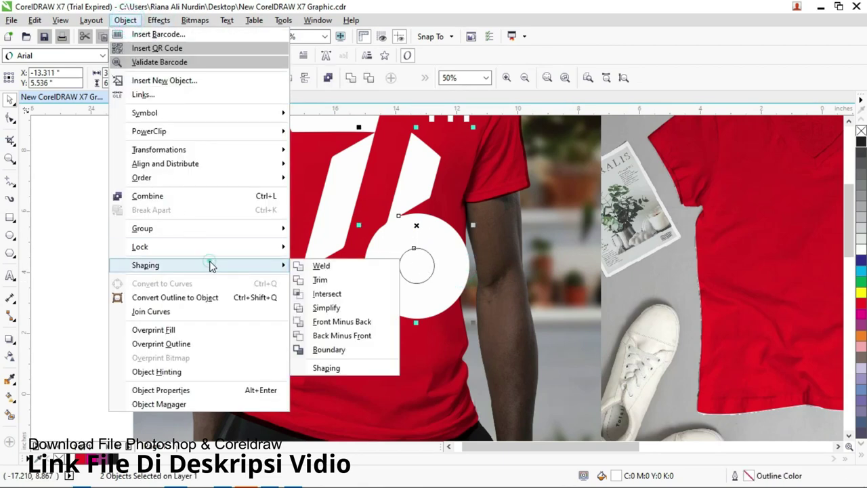
left_click(340, 324)
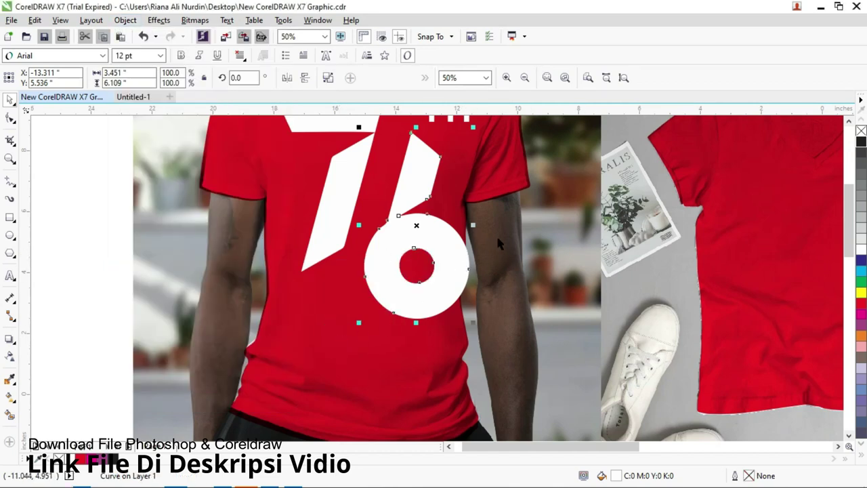
scroll(499, 244, "down", 1)
Step: Select the 76 artwork on the worn shirt, scale it down and move it up the chest
left_click(591, 170)
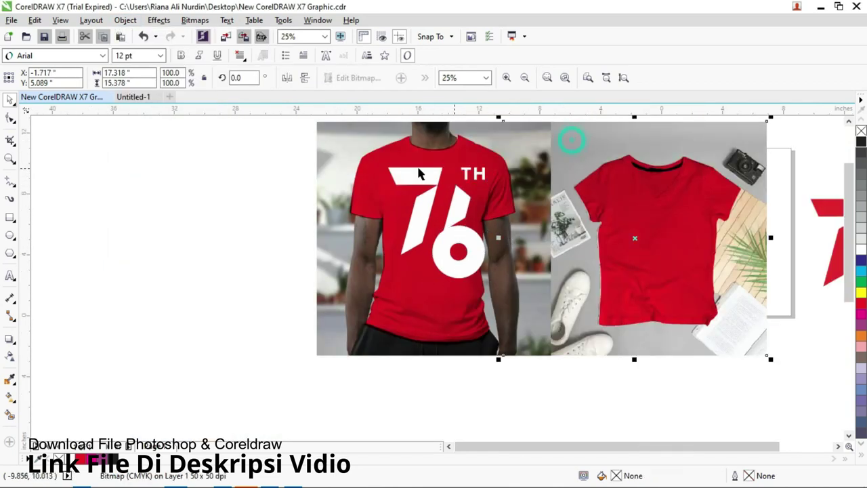
left_click_drag(283, 143, 531, 298)
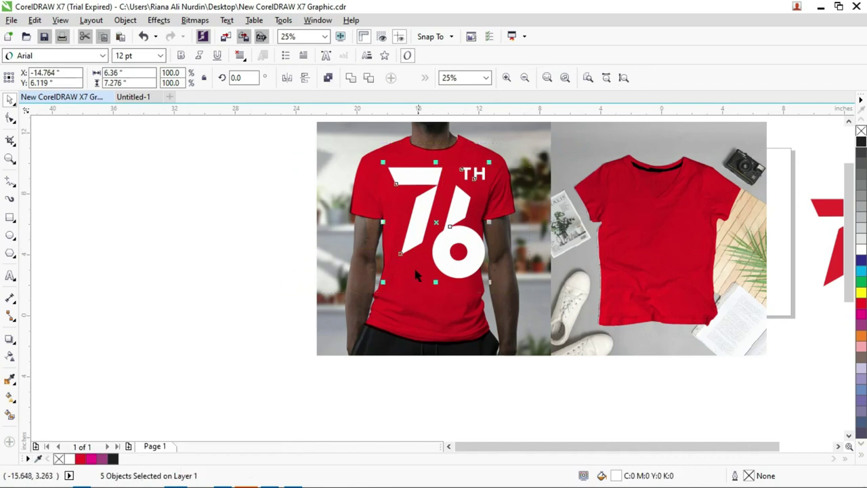
left_click_drag(382, 287, 418, 250)
scroll(444, 209, "up", 1)
left_click_drag(430, 203, 448, 169)
scroll(437, 227, "down", 1)
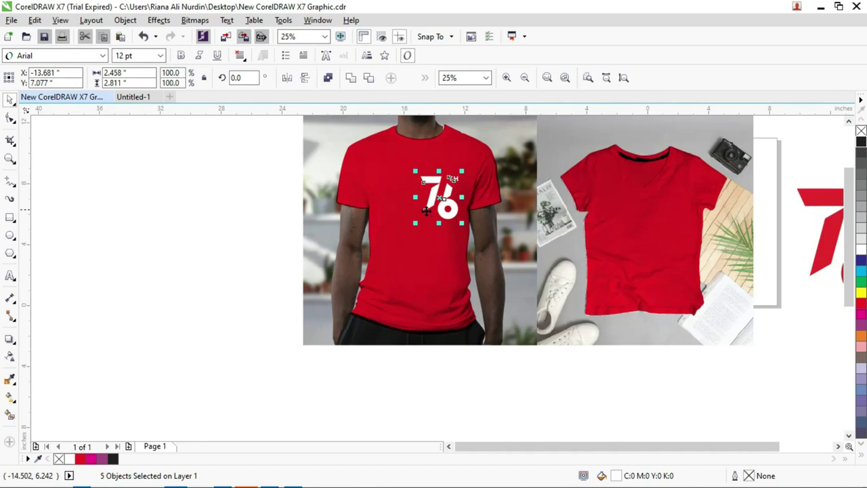
left_click_drag(415, 224, 459, 166)
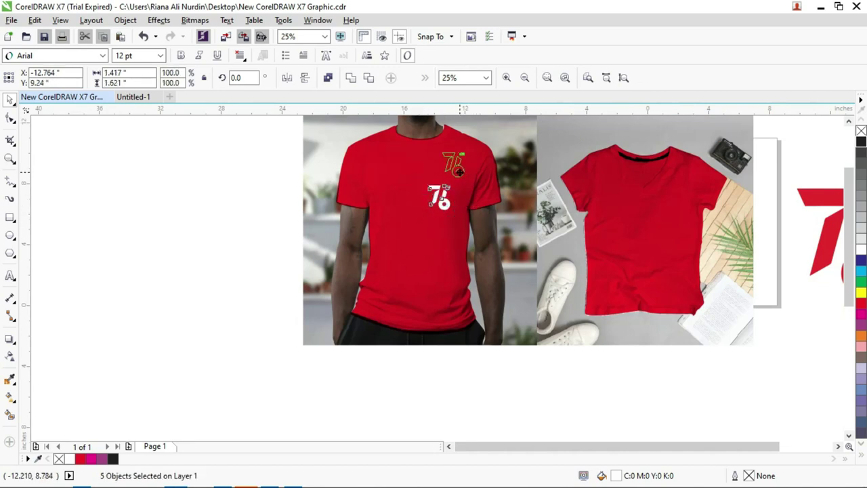
Step: Reselect the whole 76 logo, shrink it to about 0.86 × 0.98 inches, and zoom into the shirt
scroll(242, 169, "up", 1)
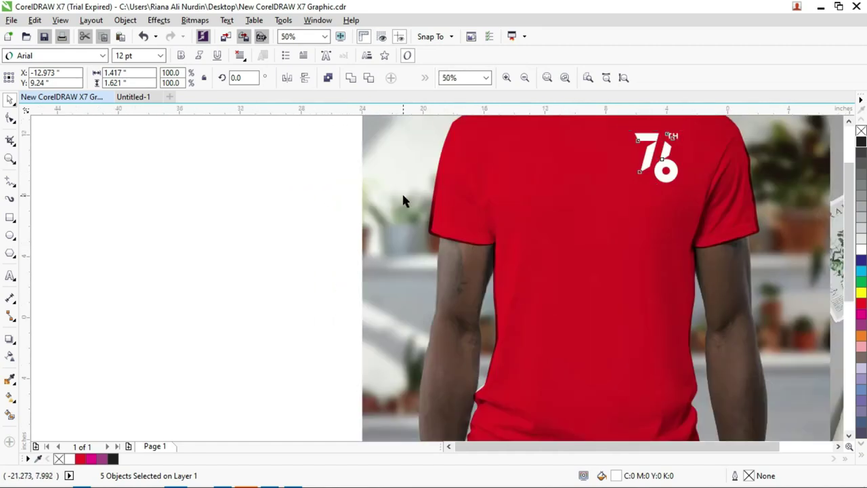
scroll(401, 192, "down", 1)
scroll(850, 279, "up", 2)
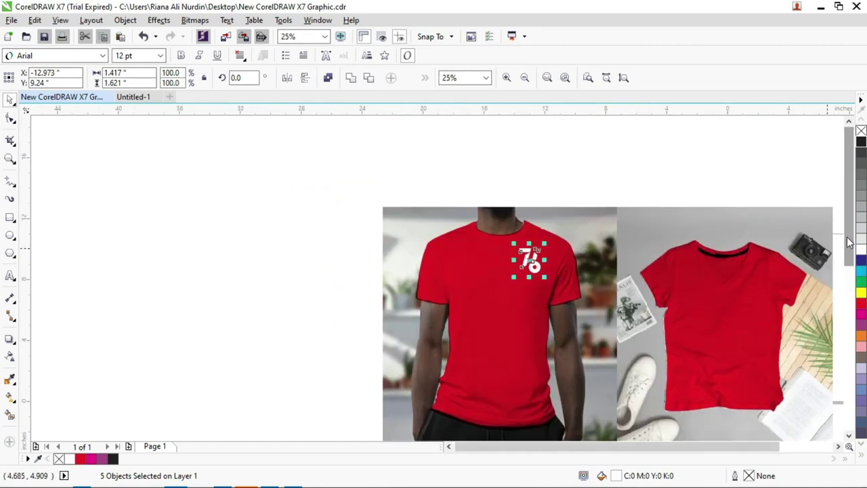
left_click(547, 162)
scroll(495, 227, "up", 1)
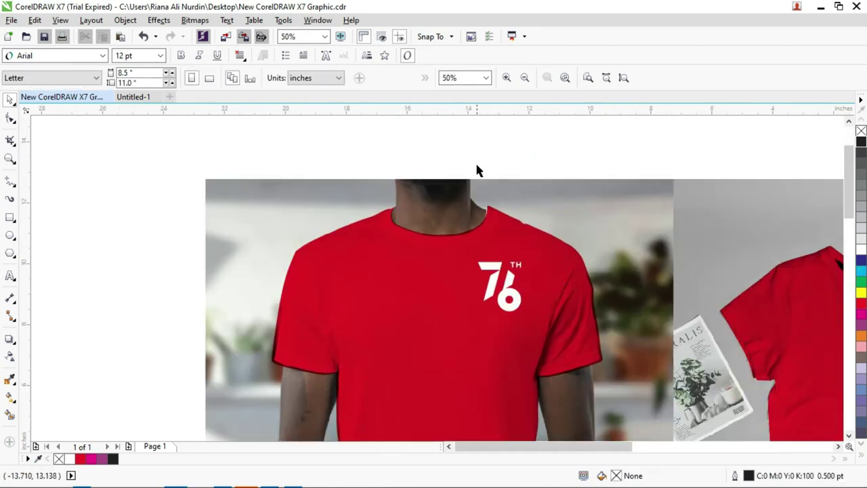
left_click_drag(477, 170, 528, 315)
scroll(527, 312, "down", 1)
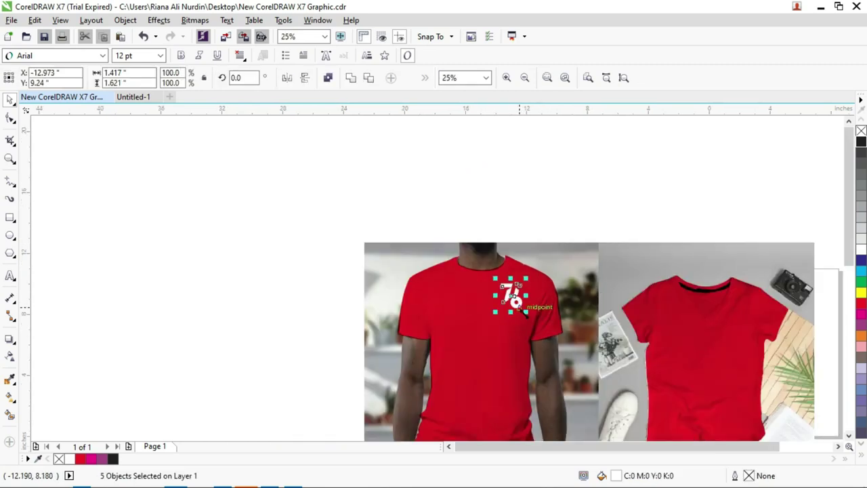
left_click_drag(527, 313, 520, 305)
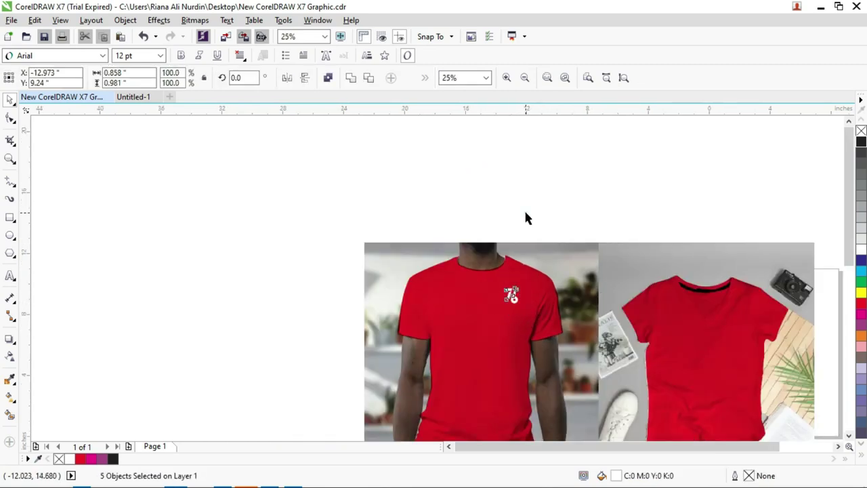
key("z")
left_click_drag(351, 242, 579, 354)
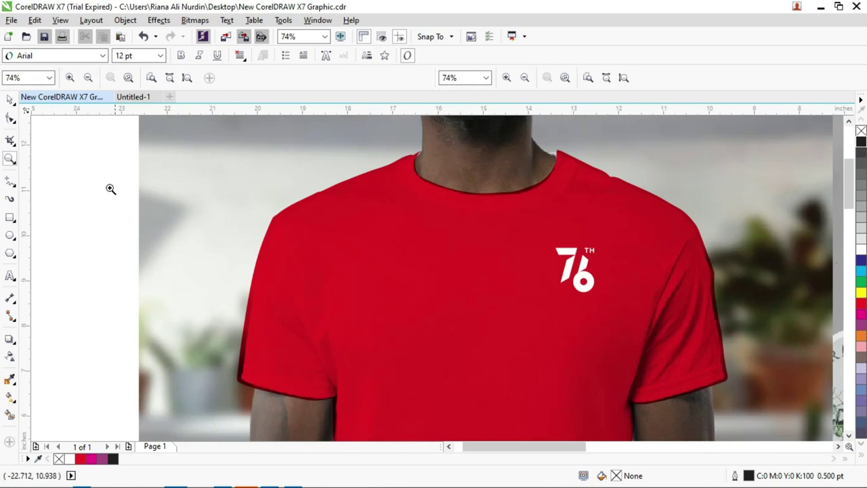
Step: Type 'Indonesia Tangguh' on the shirt's left chest in white Roboto Bold
left_click(10, 276)
left_click(323, 278)
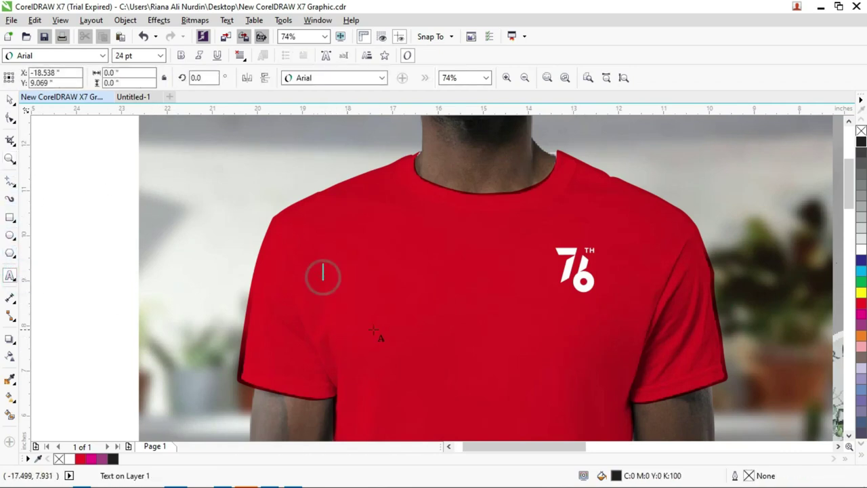
type("Into")
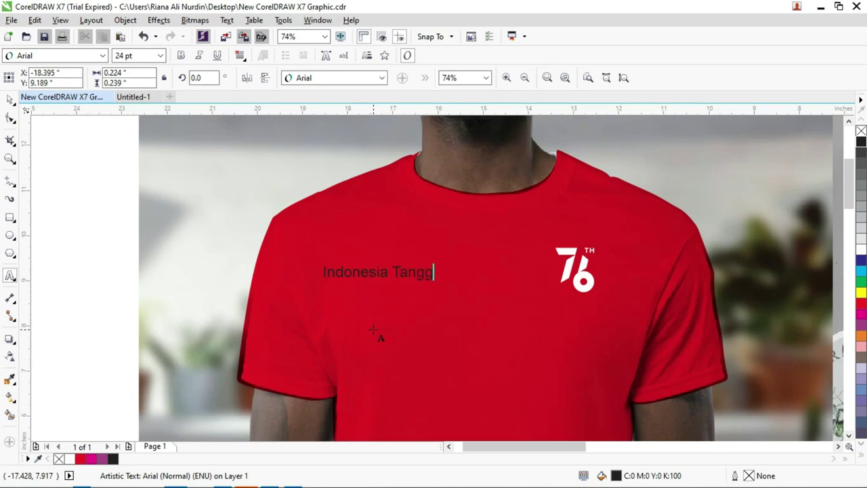
key("ctrl+a")
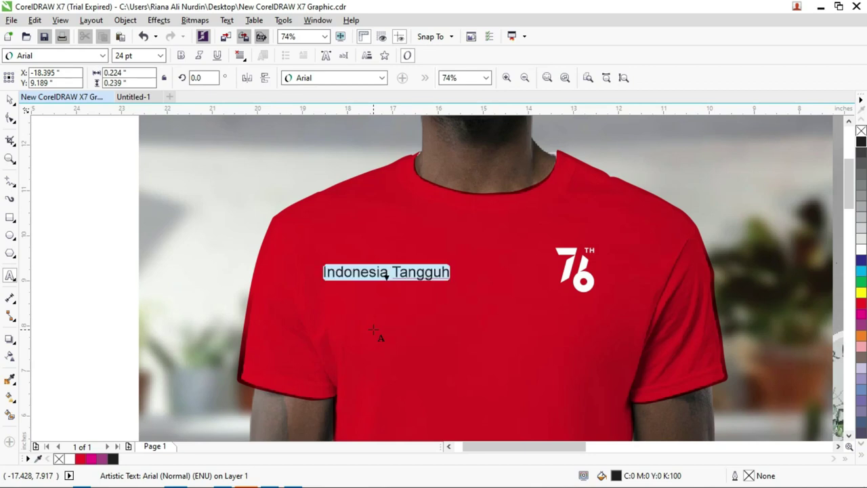
left_click(861, 250)
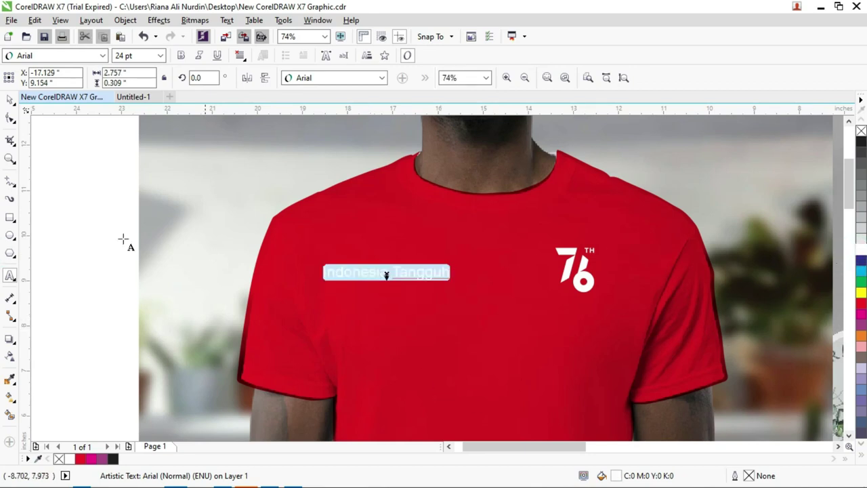
left_click(324, 78)
mouse_move(312, 109)
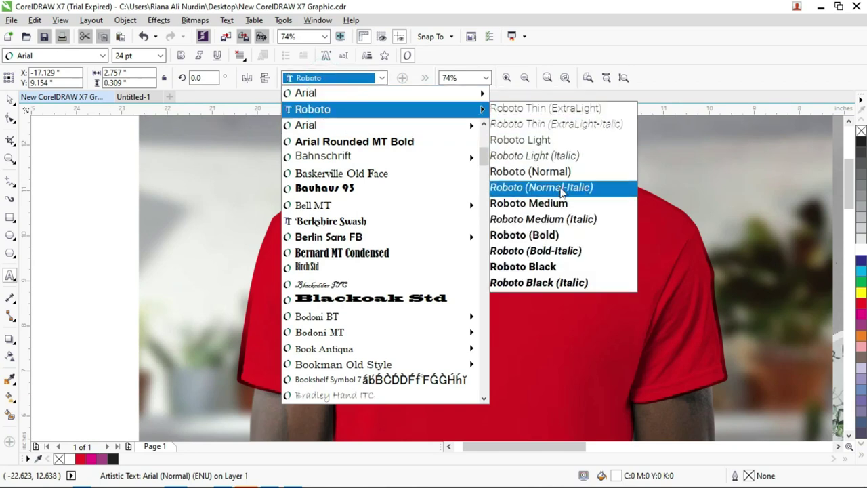
left_click(524, 236)
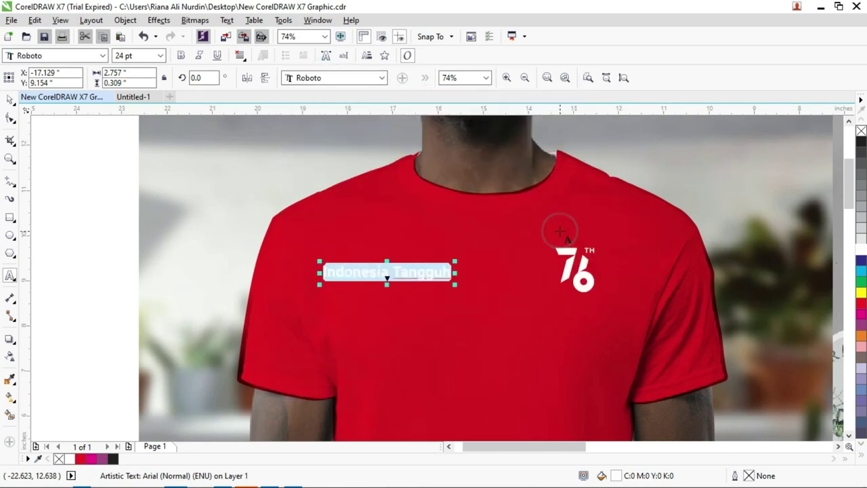
left_click(73, 190)
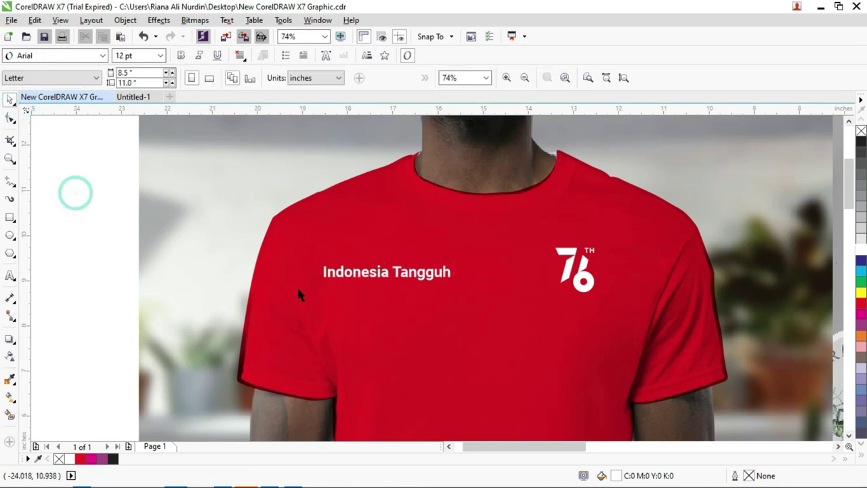
Step: Shrink the text, duplicate it just below, and retype the copy as 'Indonesia Tumbuh'
left_click(437, 280)
left_click_drag(455, 262, 421, 261)
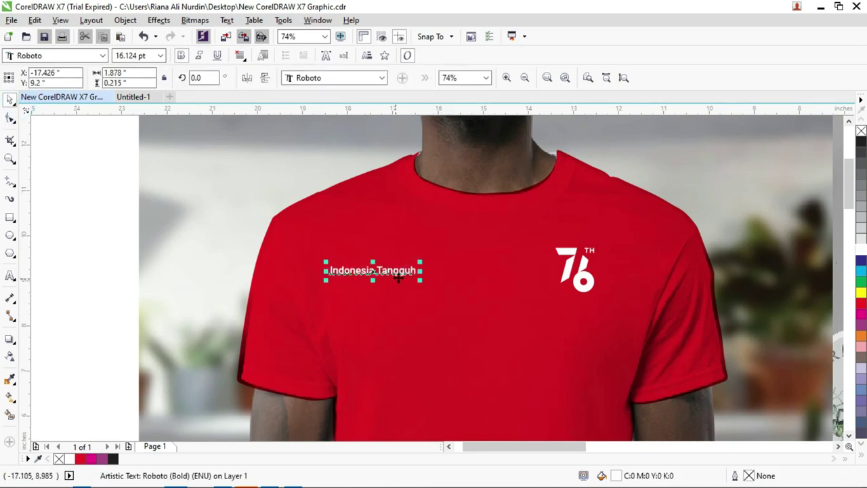
left_click_drag(396, 273, 393, 284)
double_click(393, 285)
double_click(392, 284)
type("Tumbuh")
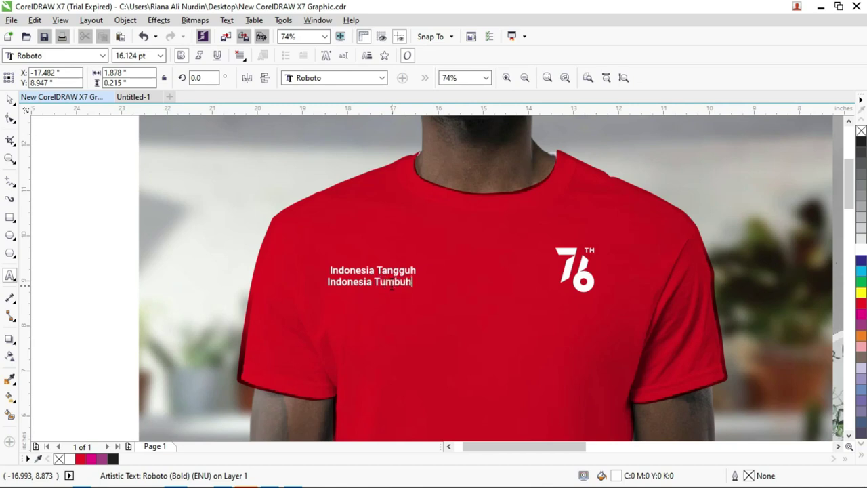
left_click(9, 99)
Step: Offset the 'Indonesia Tumbuh' line to the right and nudge both lines slightly up-left
mouse_move(368, 286)
left_mouse_down()
mouse_move(390, 284)
mouse_move(388, 273)
left_mouse_up()
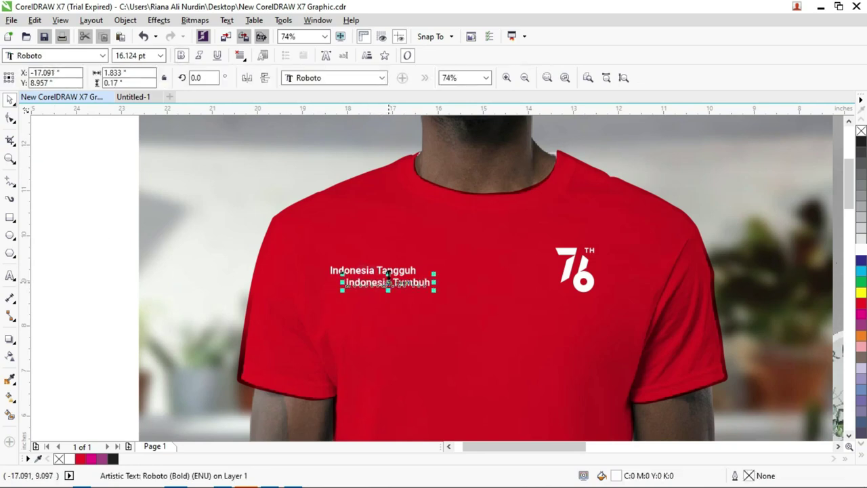
left_click(383, 275, "shift")
left_click(94, 242)
left_click(393, 271)
left_click(406, 283, "shift")
left_click_drag(406, 284, 398, 280)
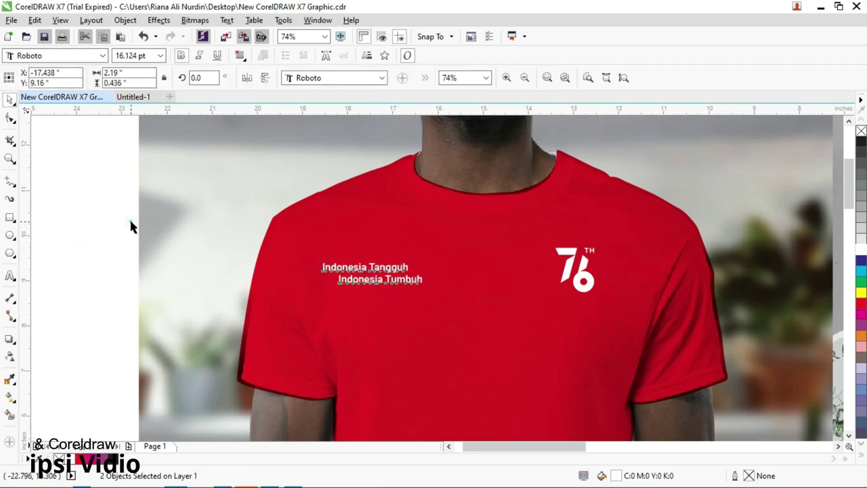
left_click(131, 227)
scroll(136, 234, "down", 2)
scroll(149, 248, "down", 2)
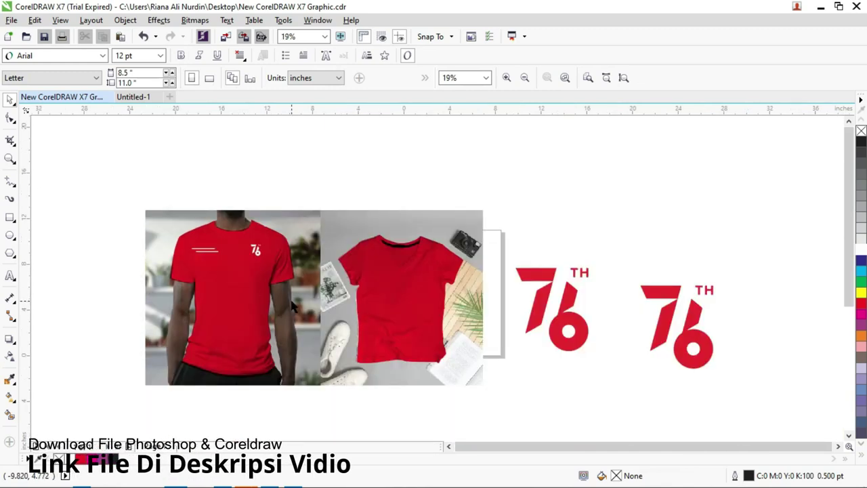
scroll(221, 252, "up", 2)
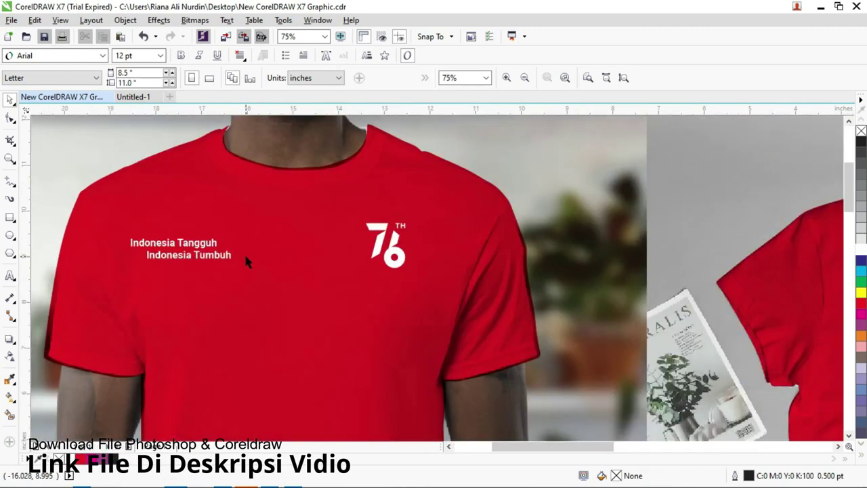
scroll(244, 252, "down", 1)
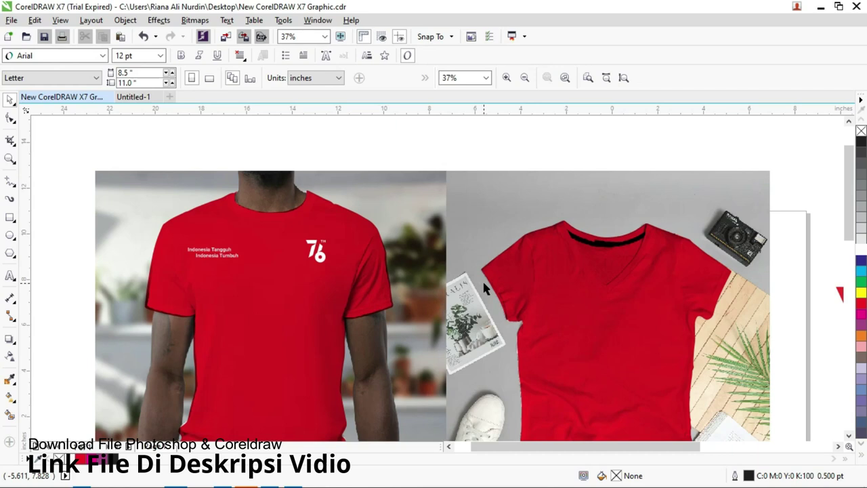
scroll(406, 252, "down", 1)
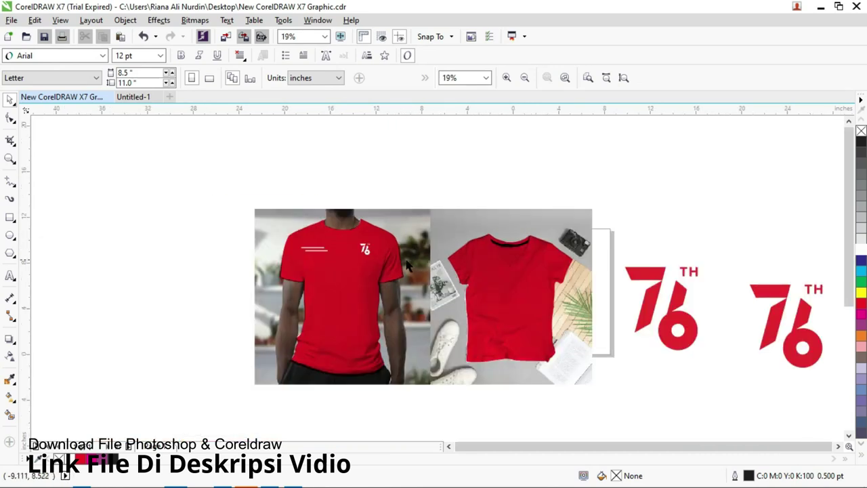
left_click(550, 275)
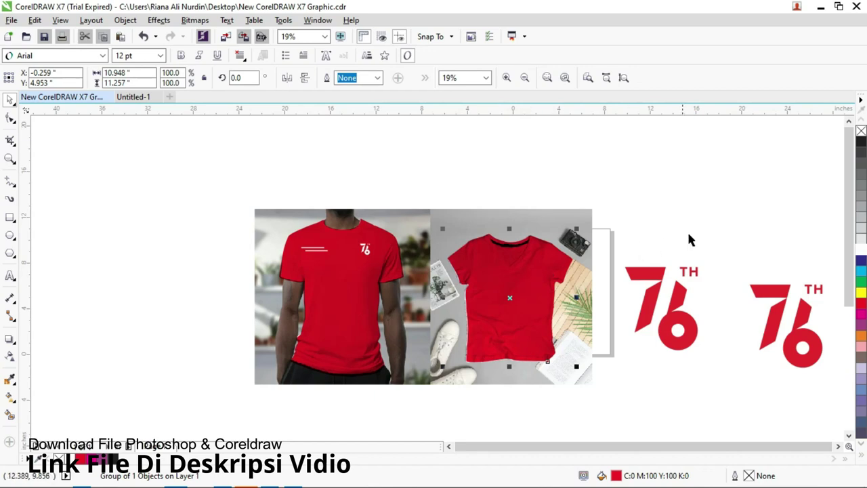
left_click(862, 238)
left_click(861, 197)
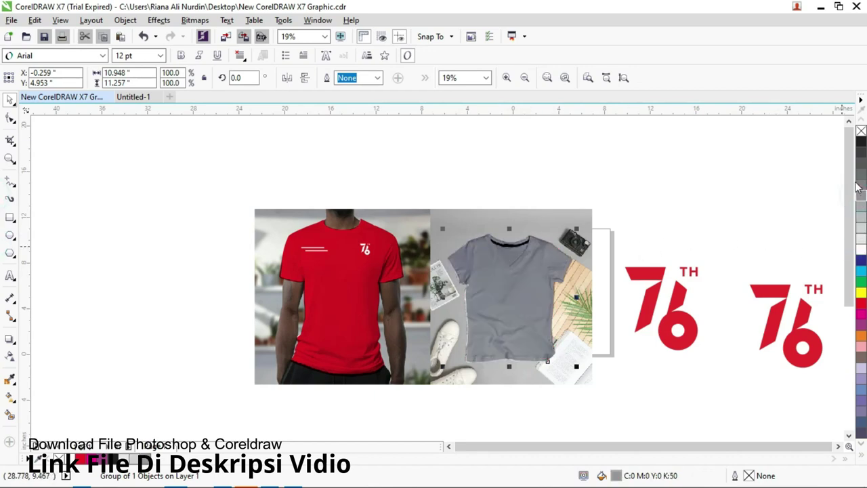
left_click(862, 249)
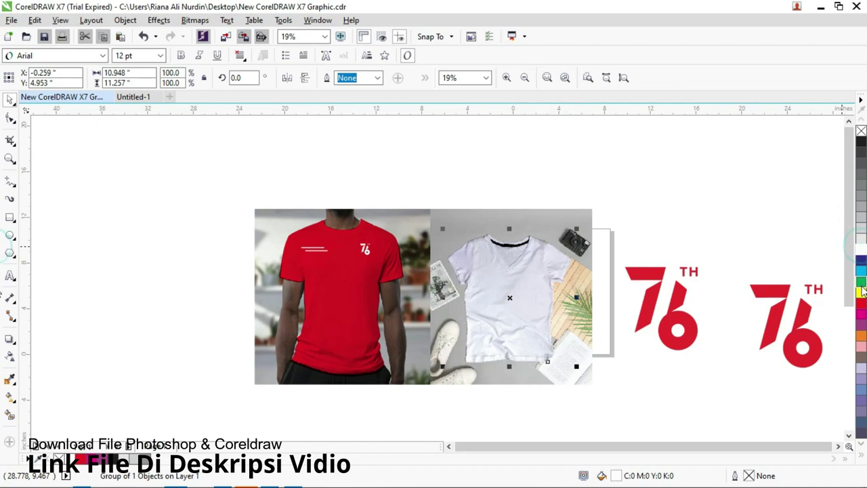
left_click(862, 303)
left_click(540, 165)
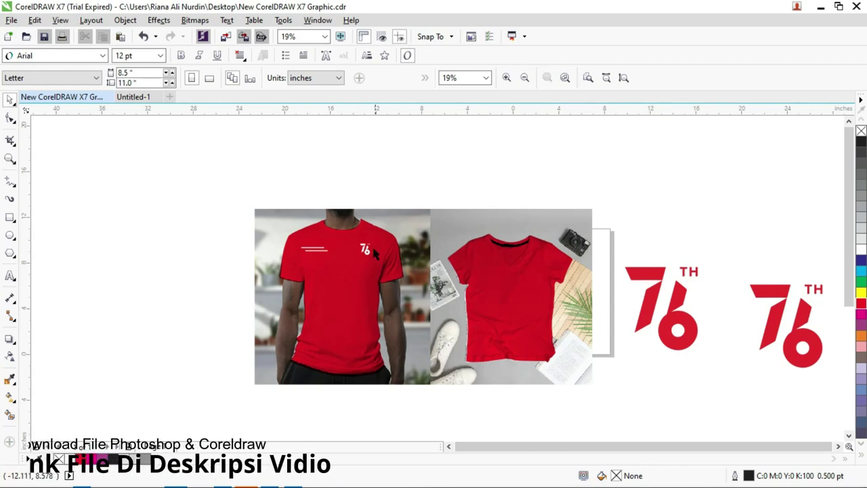
scroll(372, 244, "up", 2)
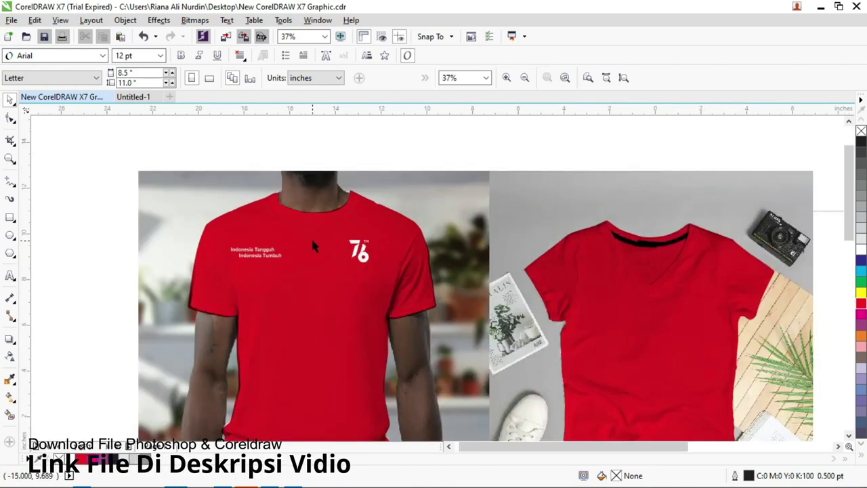
scroll(312, 246, "down", 2)
scroll(313, 246, "down", 2)
scroll(312, 246, "up", 2)
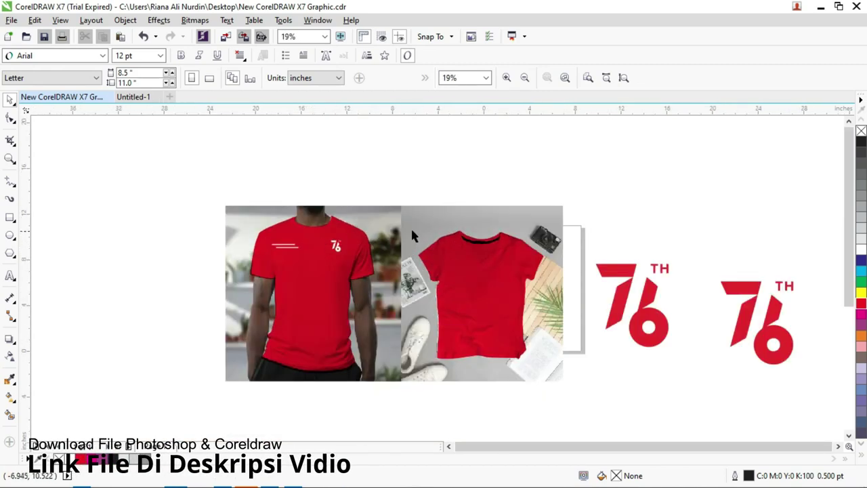
Step: Zoom in on the flat-lay shirt and group all parts of the first 76 logo
key("z")
left_click_drag(411, 180, 720, 388)
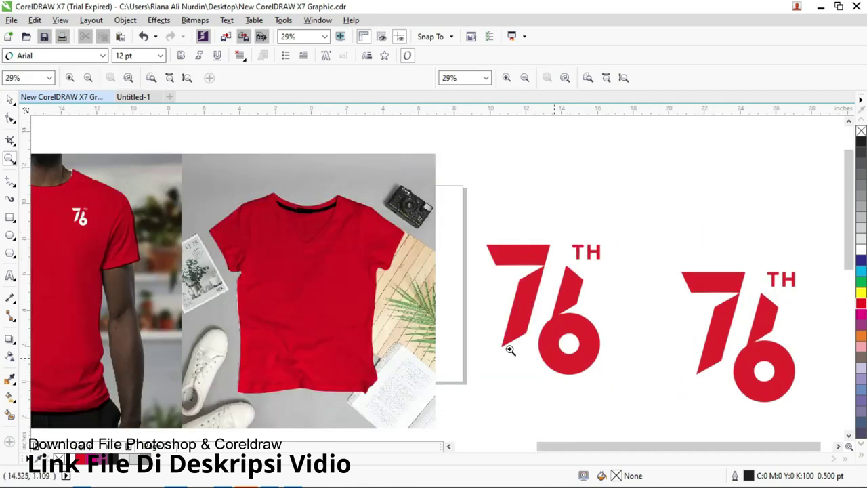
left_click(10, 99)
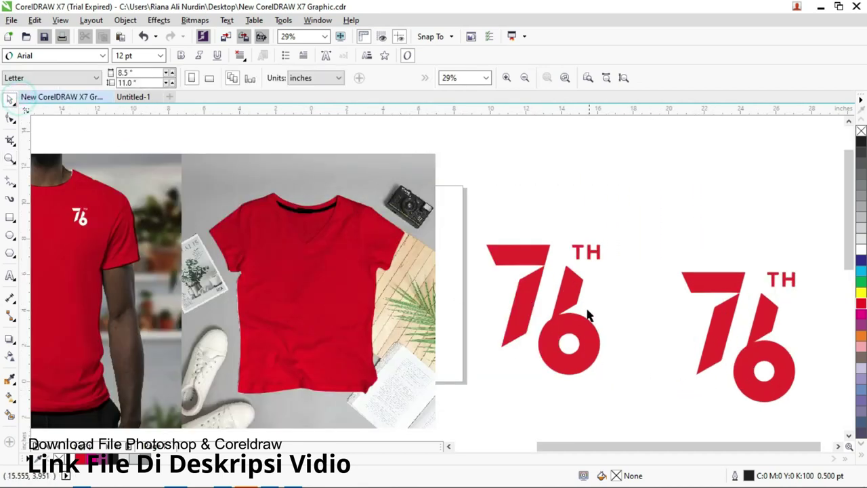
left_click(534, 286)
left_click(648, 322)
left_click_drag(632, 380, 472, 198)
key("ctrl+g")
Step: Move the logo onto the flat-lay shirt, make it white, and scale it to about 58%
mouse_move(562, 290)
left_mouse_down()
mouse_move(331, 309)
mouse_move(329, 317)
left_mouse_up()
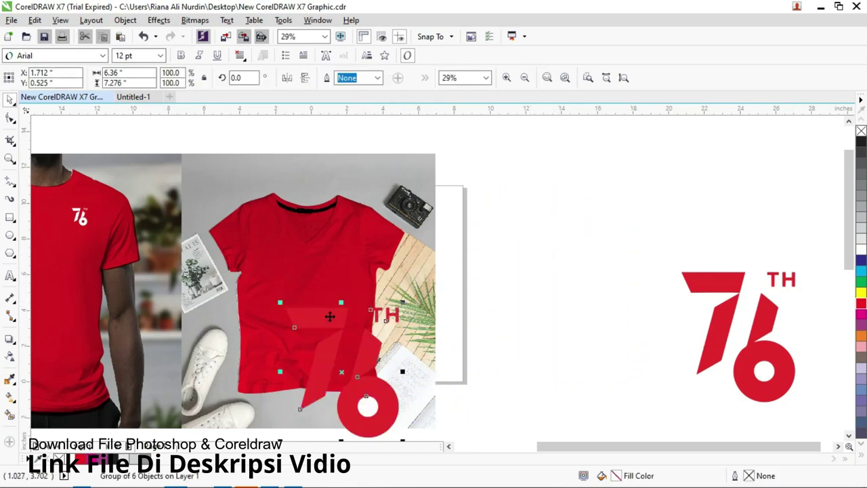
left_click(861, 249)
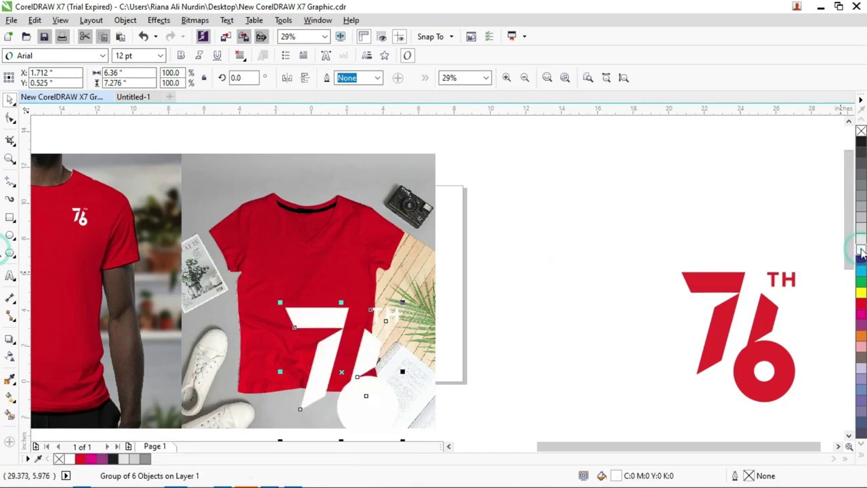
left_click_drag(408, 438, 379, 410)
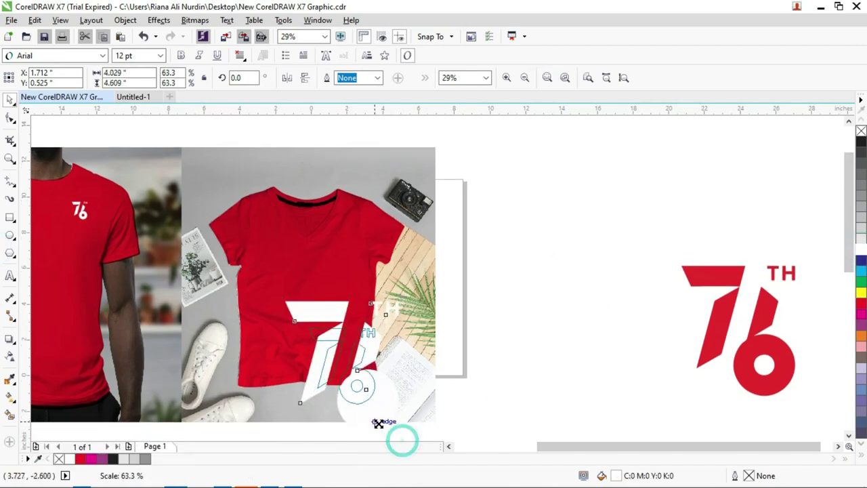
scroll(360, 369, "up", 2)
left_click_drag(361, 371, 342, 319)
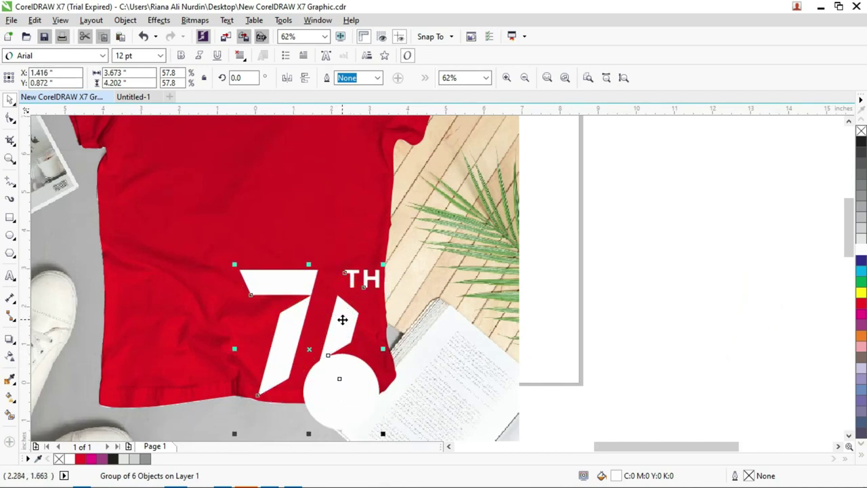
Step: Ungroup the white logo and cut the circle out of the 6 with Back Minus Front
right_click(339, 331)
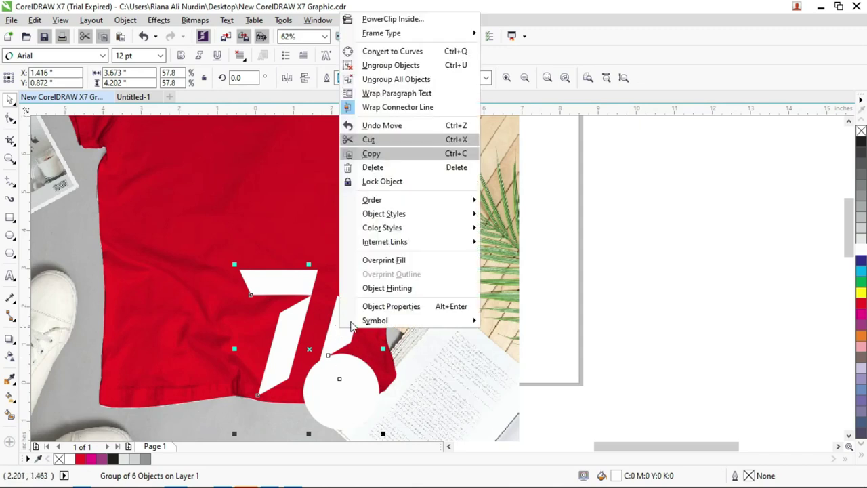
left_click(399, 66)
left_click(350, 387)
left_click(352, 386)
left_click(372, 389, "shift")
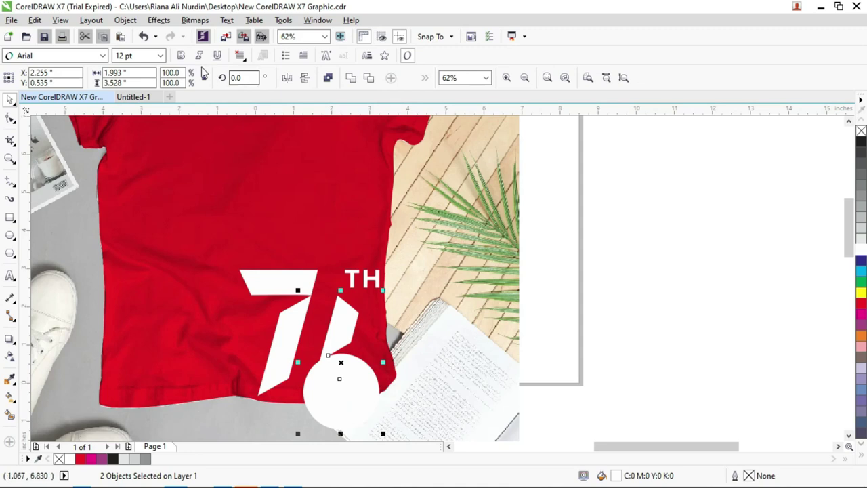
left_click(127, 20)
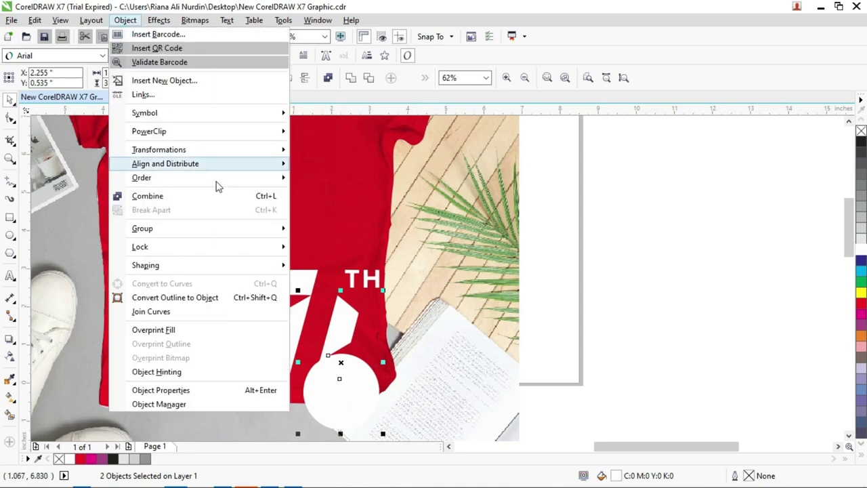
left_click(260, 267)
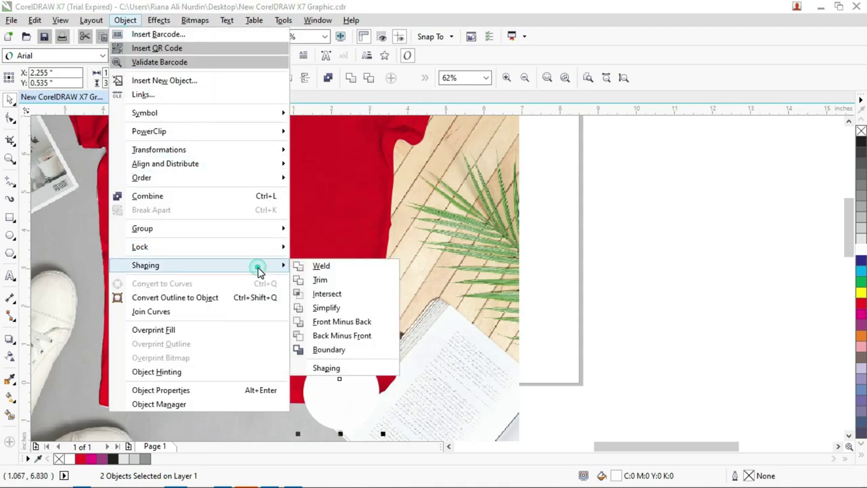
left_click(352, 337)
scroll(386, 290, "down", 1)
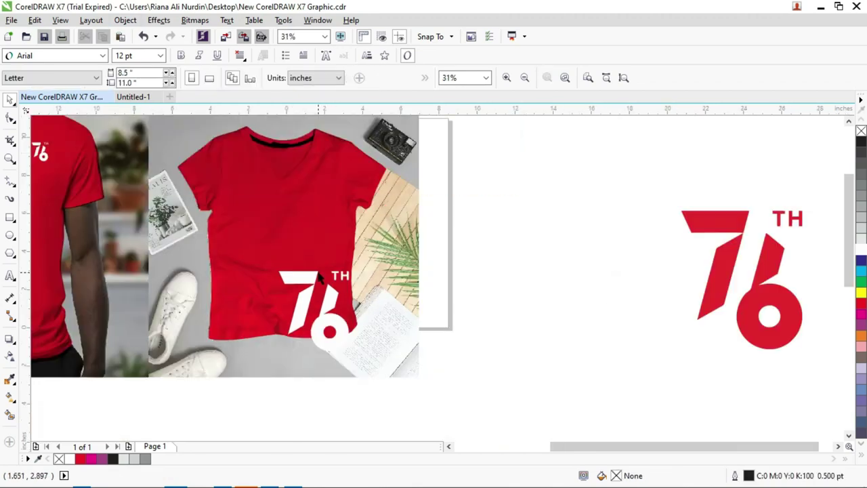
scroll(313, 274, "up", 1)
scroll(309, 274, "up", 1)
scroll(309, 273, "down", 1)
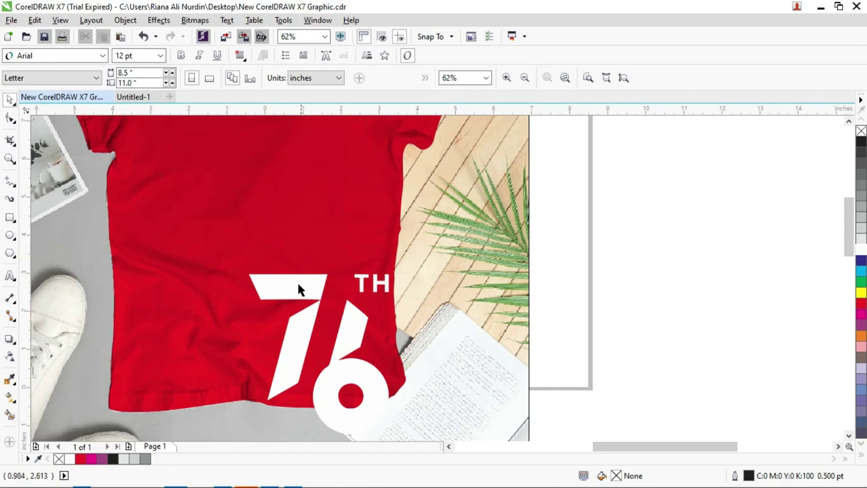
Step: Move the 6 up and right beside the 7, then nudge the red shirt photo right
left_click(304, 305)
left_click(306, 300, "ctrl")
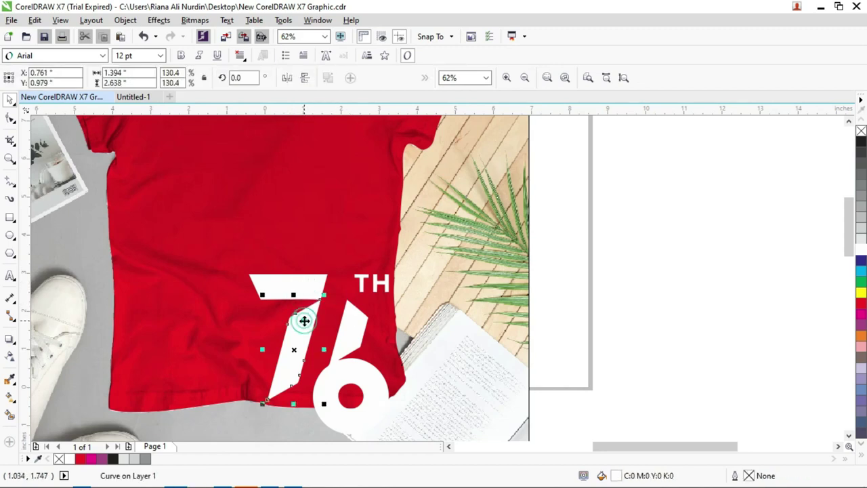
left_click(308, 293, "shift")
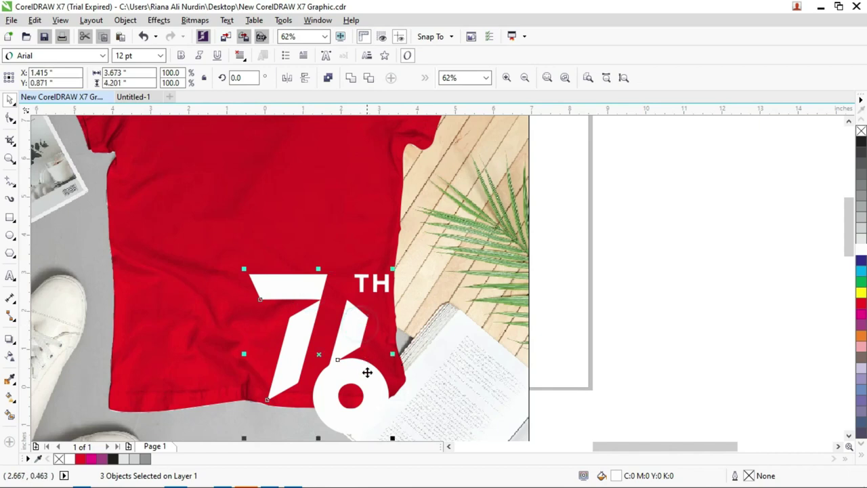
left_click(357, 381)
left_click_drag(356, 381, 380, 376)
left_click(314, 280, "shift")
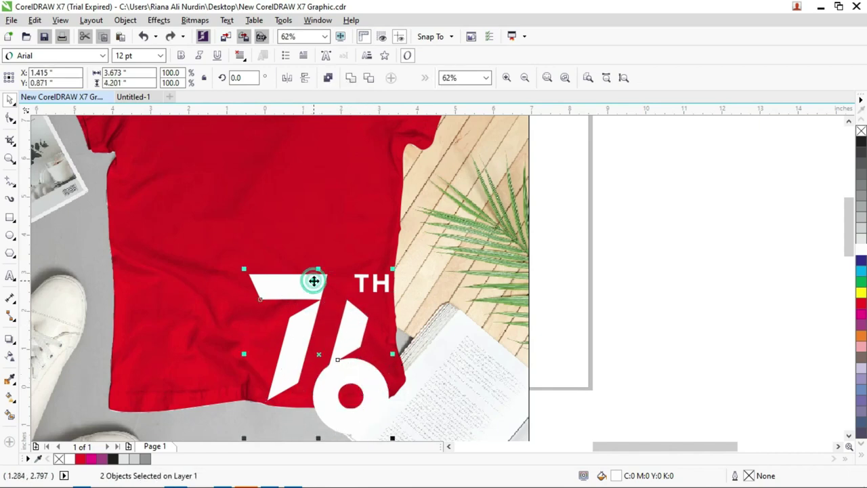
left_click(664, 271)
scroll(333, 252, "down", 2)
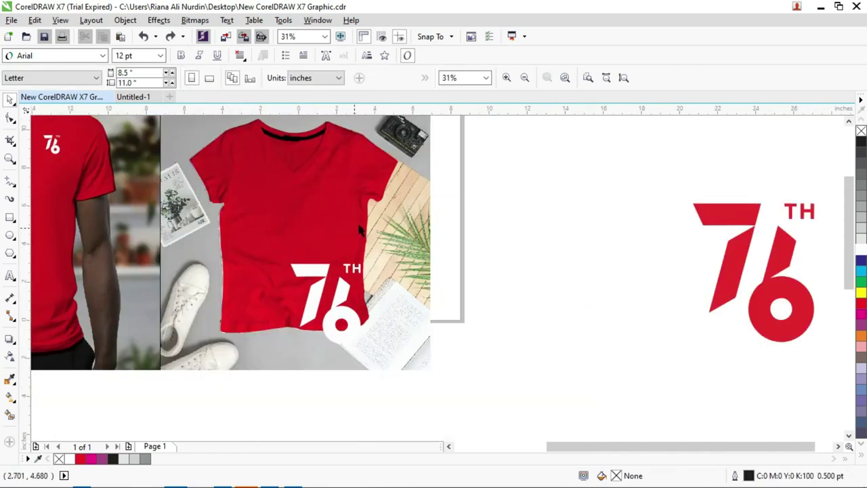
left_click_drag(368, 227, 388, 227)
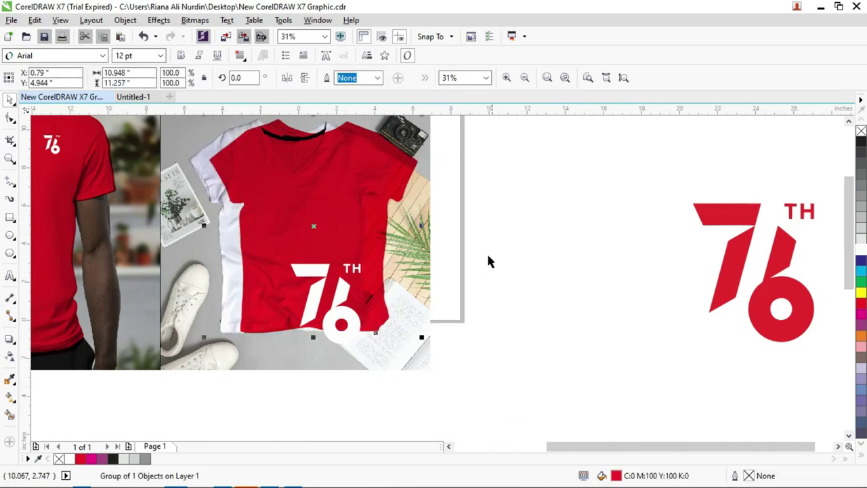
Step: Restore the shirt photo's position and draw a 5.2 × 5.233-inch rectangle framing the white logo
key("ctrl+z")
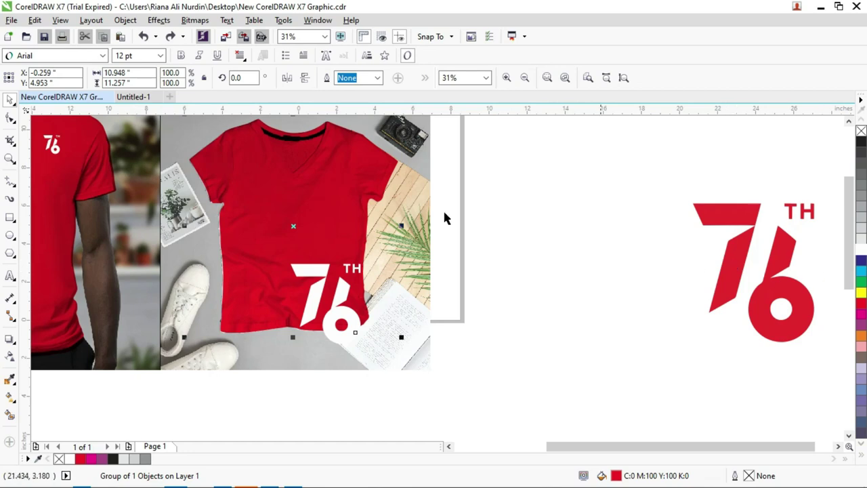
left_click(9, 218)
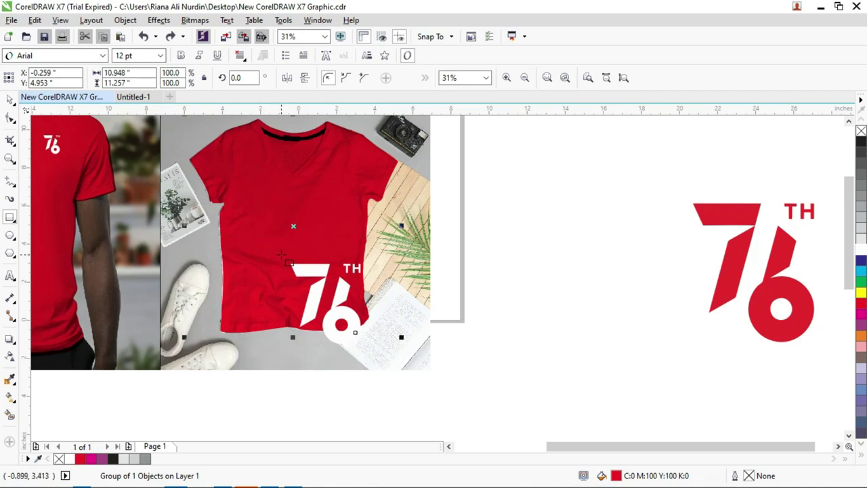
left_click_drag(279, 252, 379, 352)
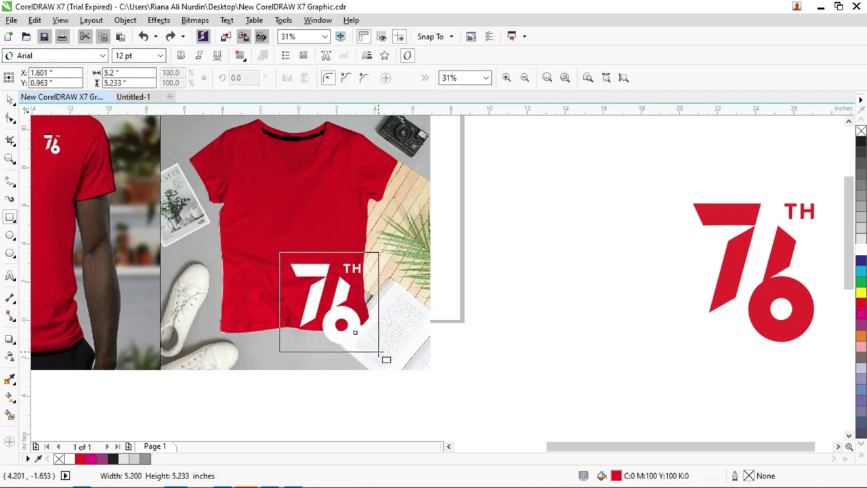
scroll(326, 246, "up", 1)
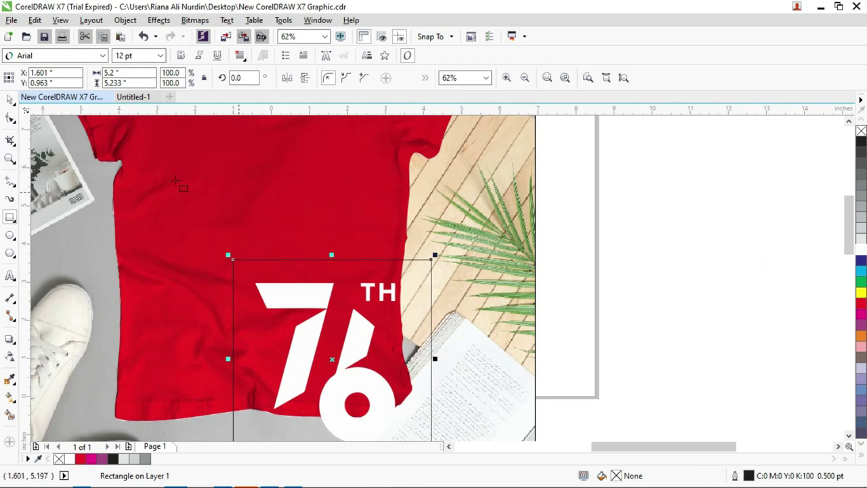
Step: Select the red shirt photo, undo a stray move, and bring up Duplicate Offset with Ctrl+D
left_click(9, 99)
left_click_drag(267, 188, 450, 187)
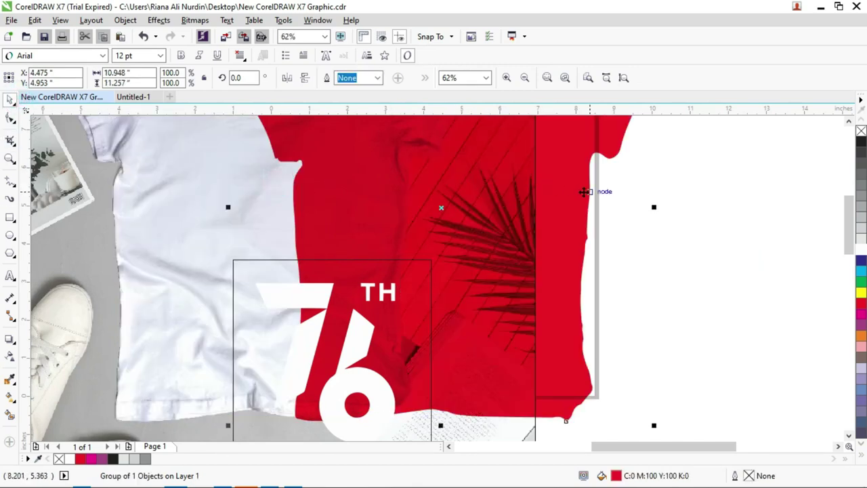
key("ctrl+z")
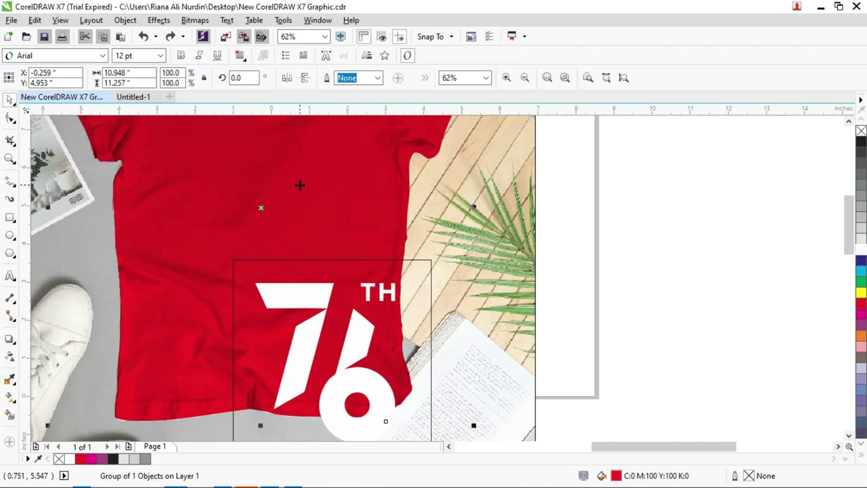
key("ctrl+d")
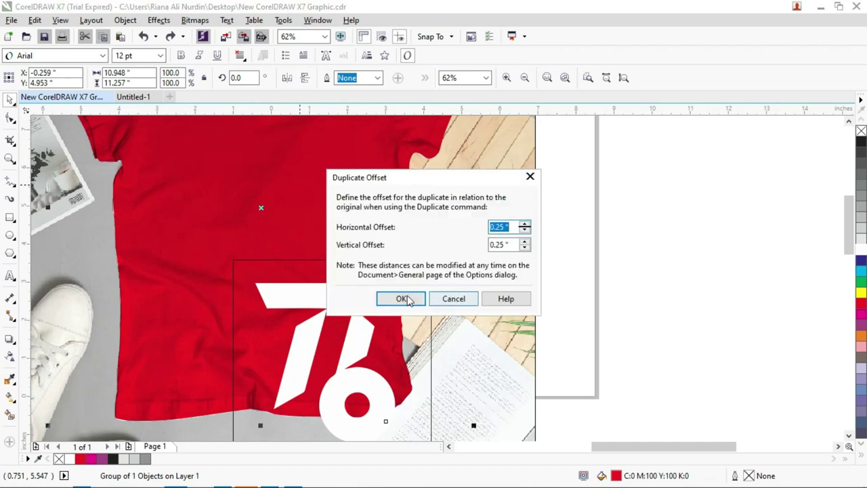
Step: Accept the 0.25-inch duplicate offsets, move the copy aside, then undo the move
left_click(402, 298)
scroll(407, 295, "up", 1)
scroll(420, 243, "up", 1)
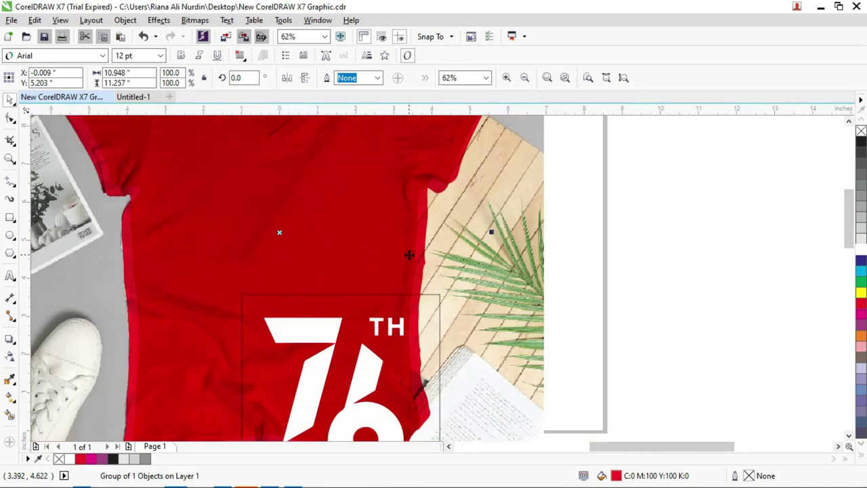
scroll(406, 251, "down", 1)
scroll(407, 252, "down", 1)
left_click_drag(370, 212, 459, 212)
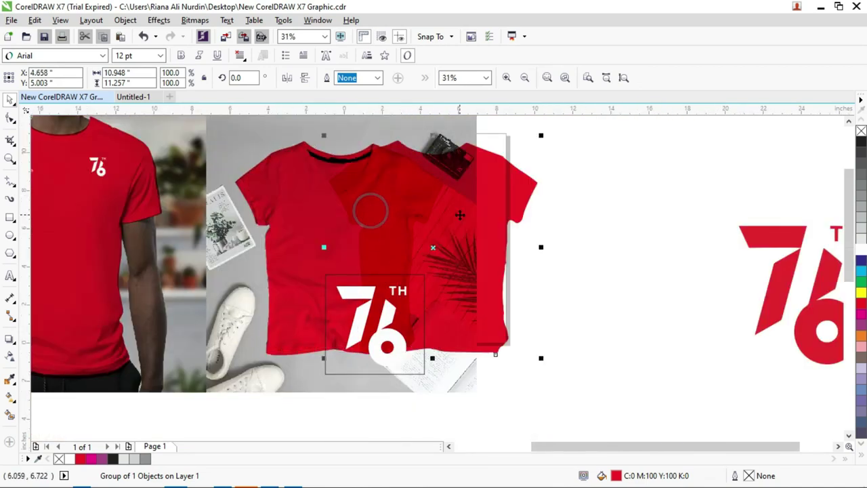
left_click(305, 199, "shift")
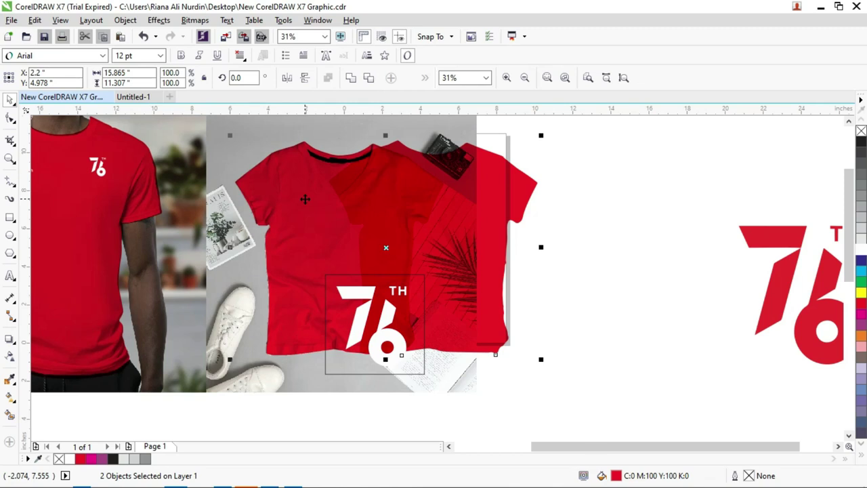
key("ctrl+z")
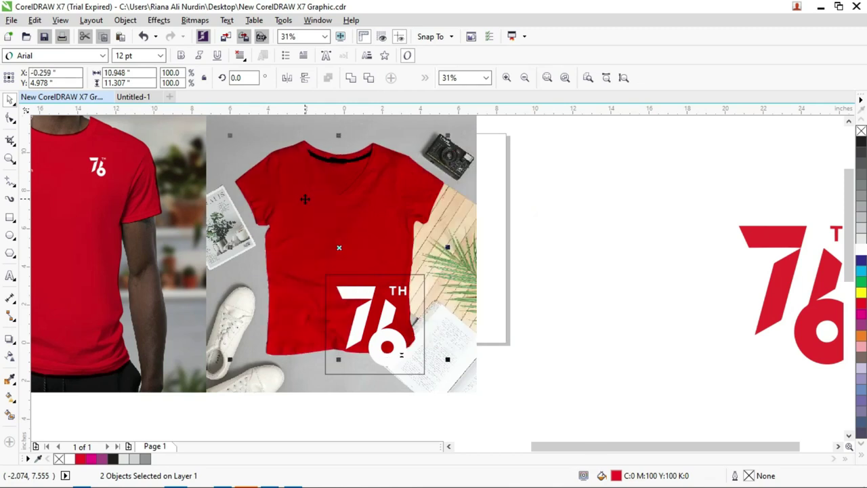
Step: Select the red shirt photo together with the white logo
left_click(578, 254)
left_click(395, 220)
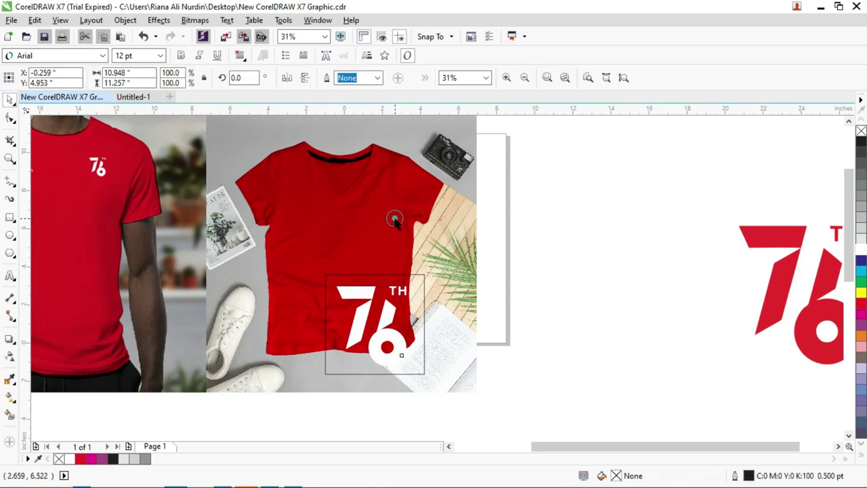
left_click(423, 291, "shift")
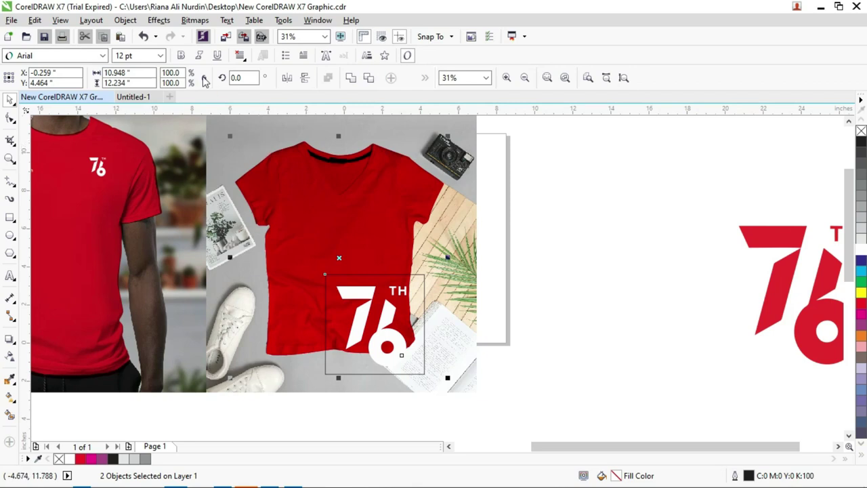
Step: Select the rectangle and shirt photo, try intersecting them, then undo the result
left_click(556, 234)
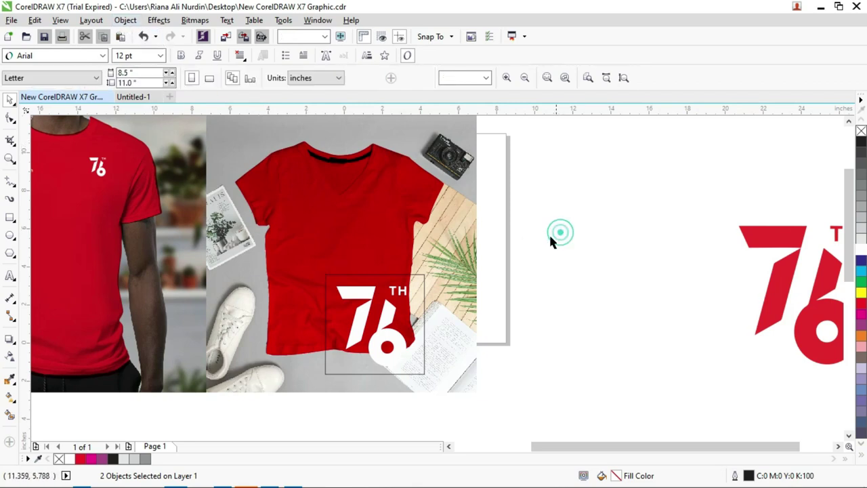
left_click(424, 286)
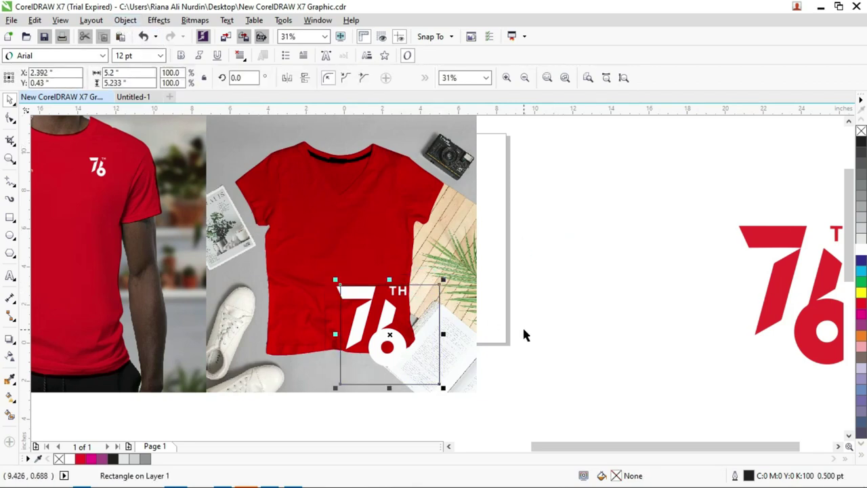
left_click(379, 214, "shift")
key("ctrl+z")
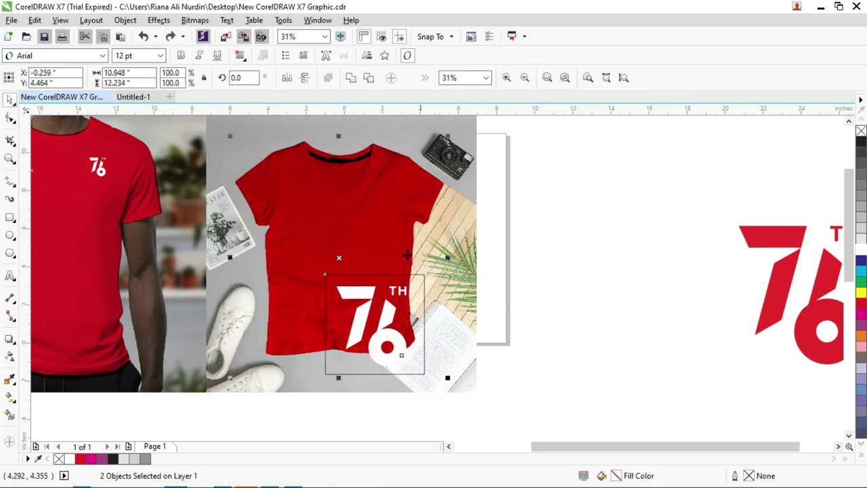
left_click(125, 20)
mouse_move(146, 265)
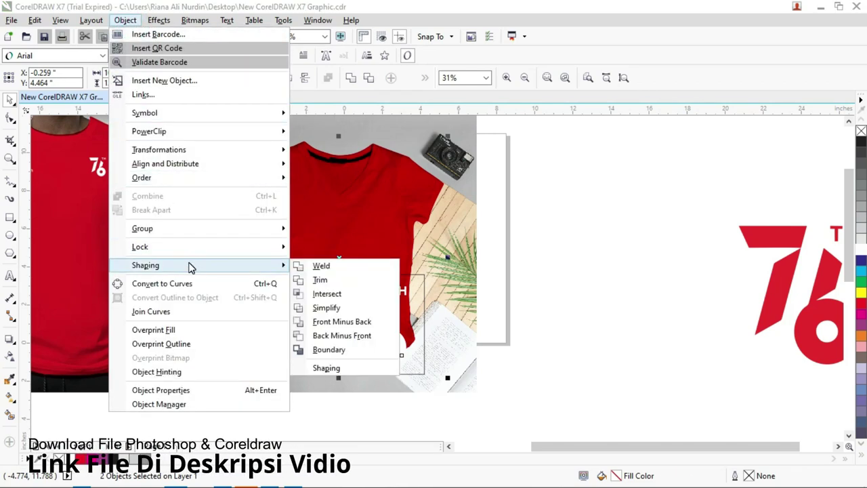
left_click(342, 298)
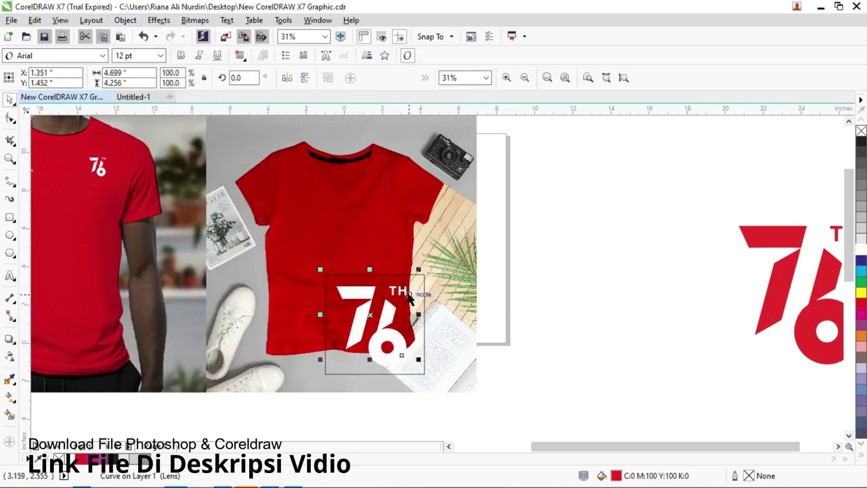
scroll(343, 272, "up", 3)
scroll(306, 271, "down", 3)
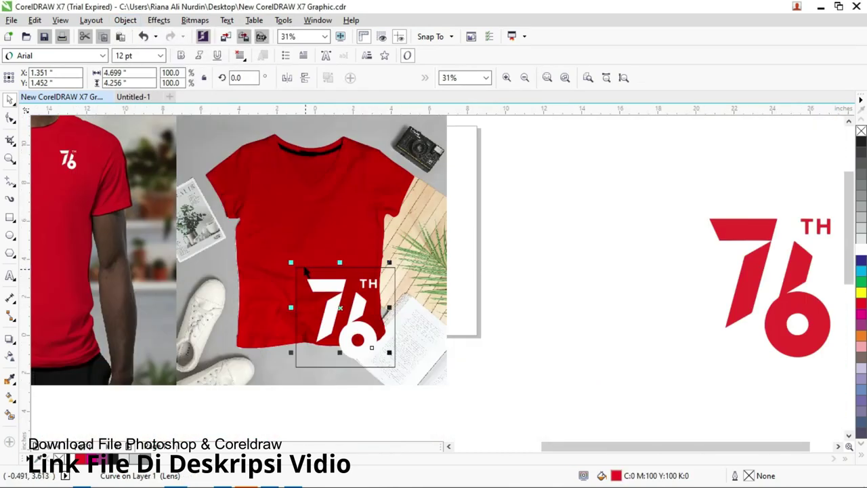
scroll(305, 271, "up", 1)
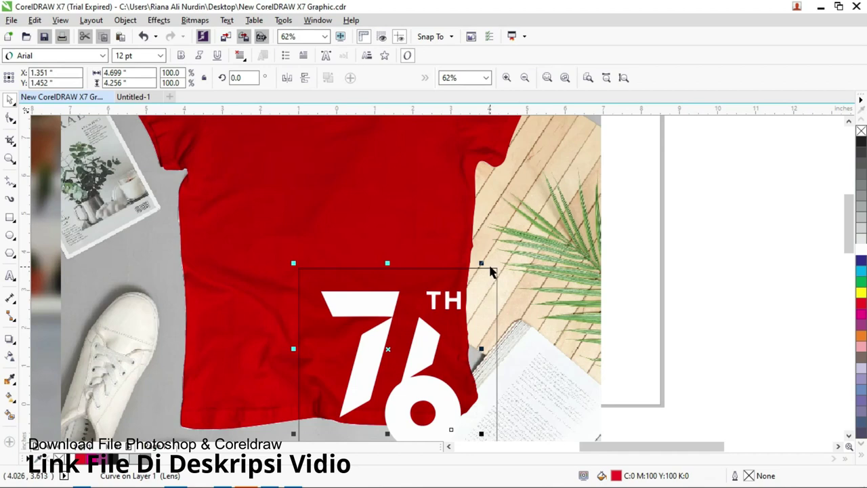
key("ctrl+z")
Step: Drag the outline rectangle away from the logo and remove it
left_click(725, 313)
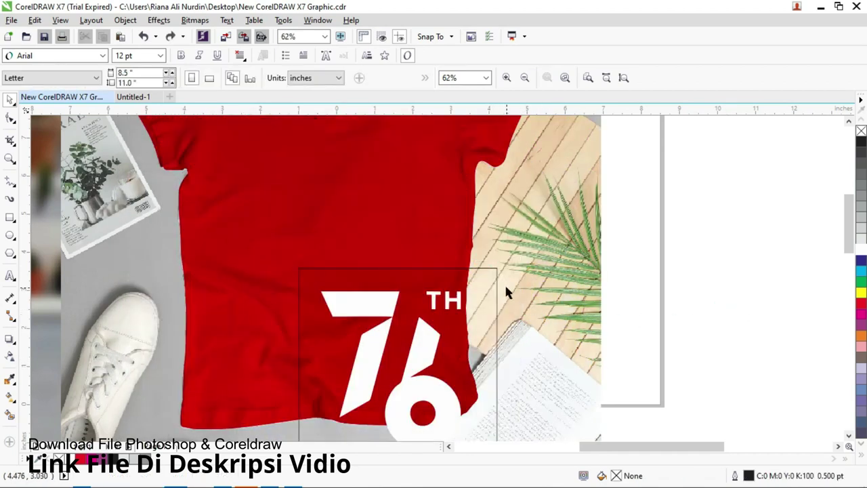
left_click_drag(496, 277, 533, 382)
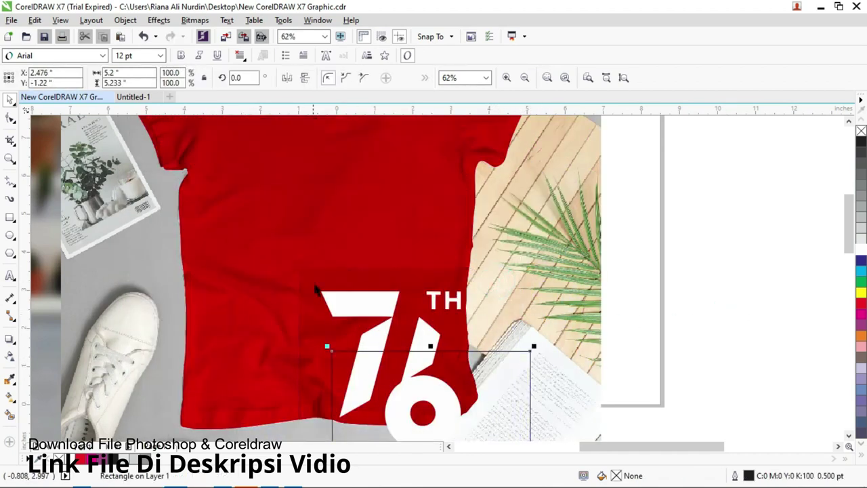
scroll(289, 254, "up", 2)
scroll(288, 247, "down", 2)
scroll(287, 247, "down", 2)
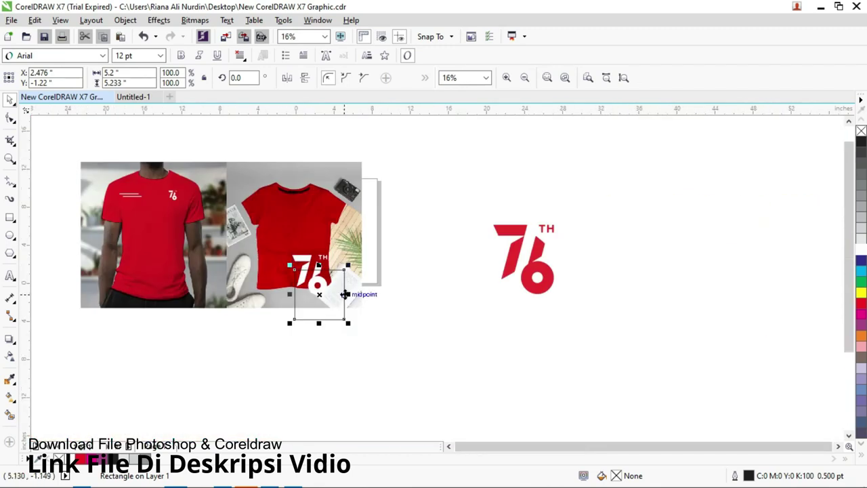
key("Escape")
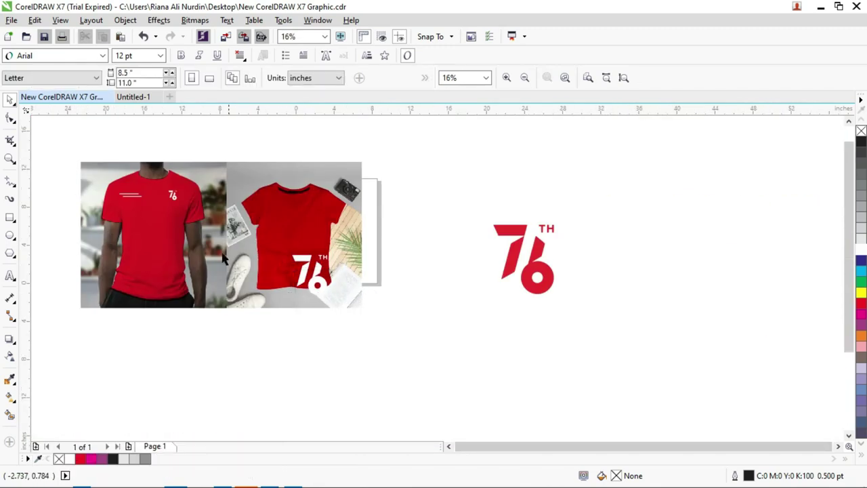
scroll(274, 234, "up", 2)
scroll(274, 234, "down", 2)
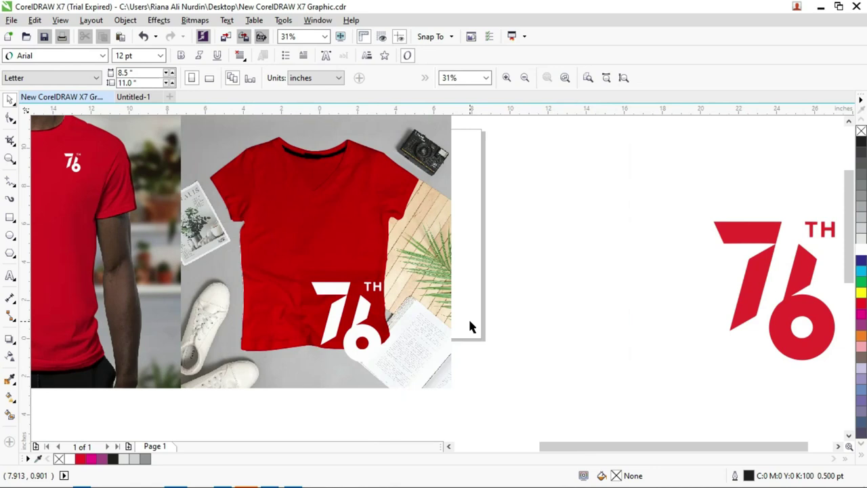
Step: Enlarge the white 76 TH logo to about 175% and nudge it down-right
scroll(470, 325, "up", 2)
scroll(399, 300, "down", 1)
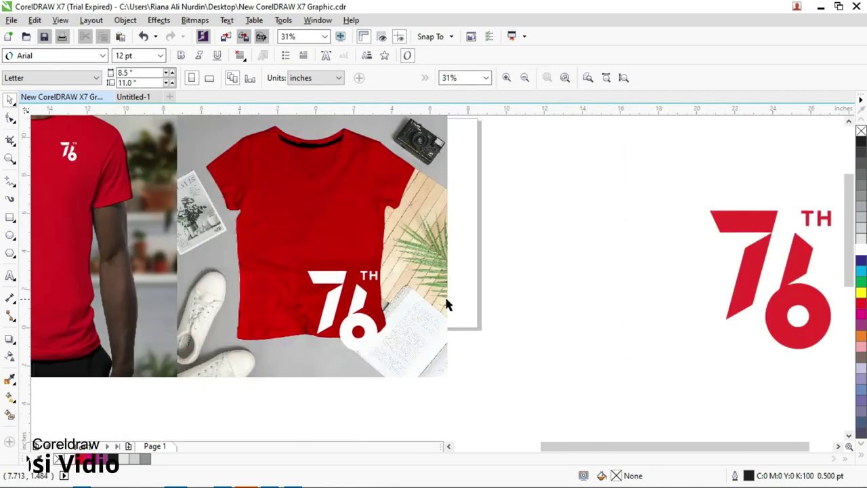
left_click(343, 303)
left_click(332, 281, "shift")
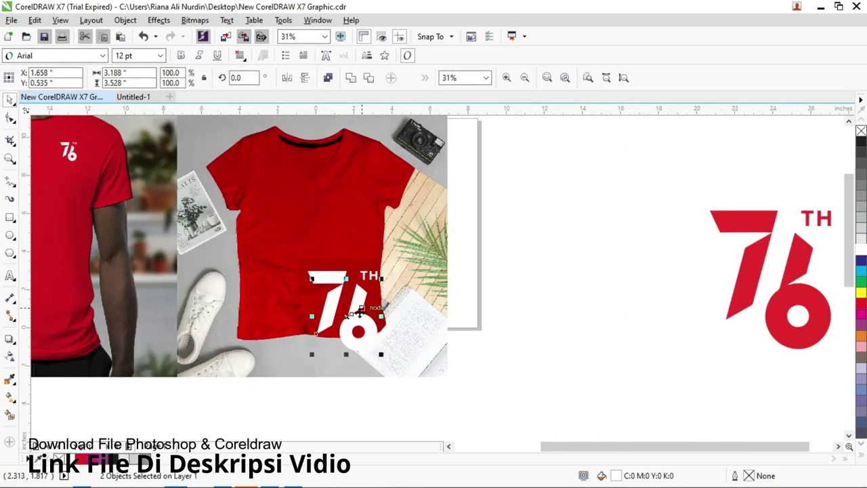
mouse_move(381, 353)
left_mouse_down()
mouse_move(412, 386)
mouse_move(389, 364)
left_mouse_up()
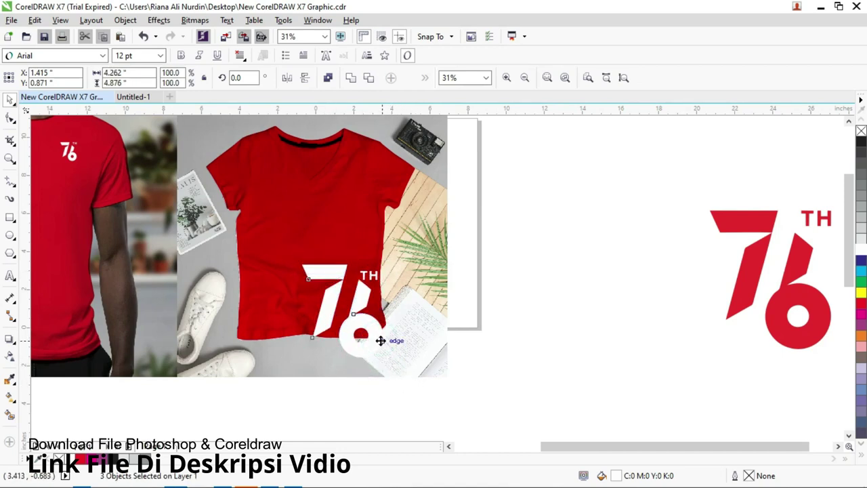
scroll(364, 304, "up", 2)
left_click(376, 254)
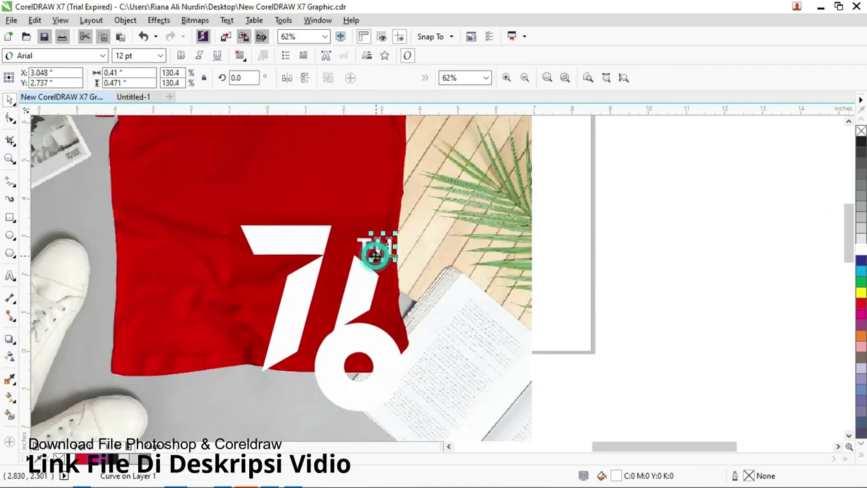
left_click(387, 364)
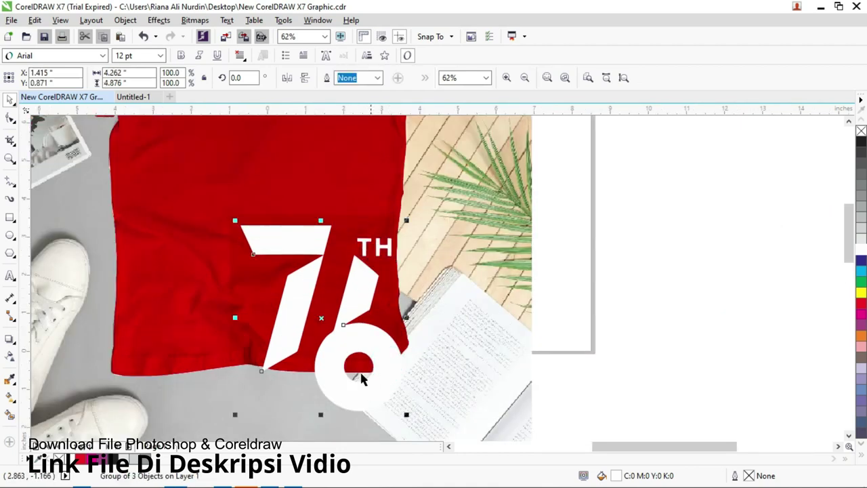
left_click_drag(389, 390, 391, 397)
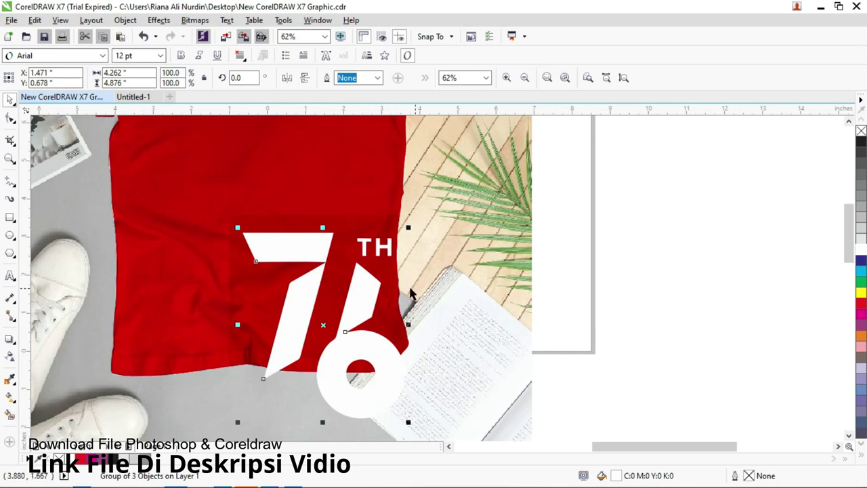
Step: PowerClip the logo inside the red shirt, inspect the result, then undo the clip
right_click(309, 302)
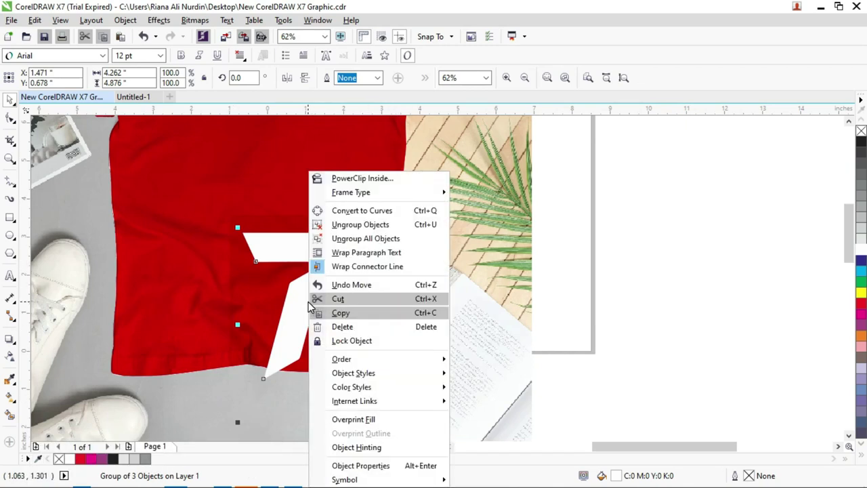
left_click(347, 178)
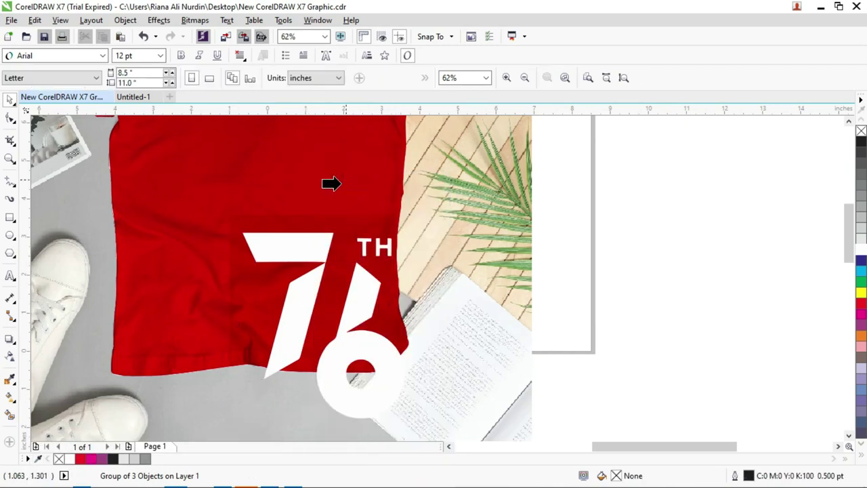
left_click(288, 224)
left_click(548, 299)
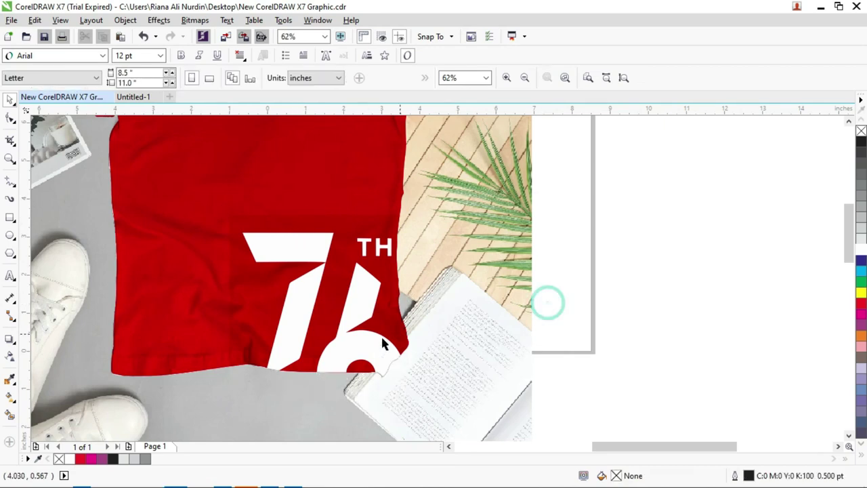
scroll(316, 316, "up", 3)
scroll(316, 314, "down", 6)
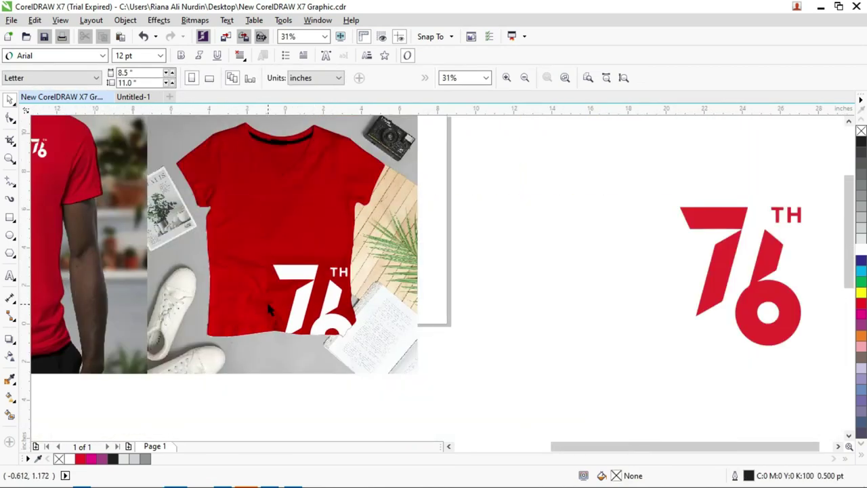
scroll(315, 316, "up", 3)
scroll(245, 273, "up", 6)
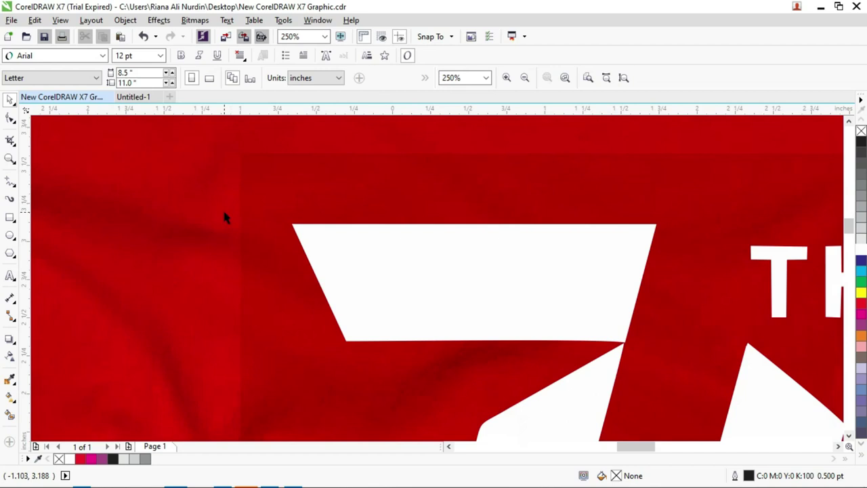
left_click(249, 165)
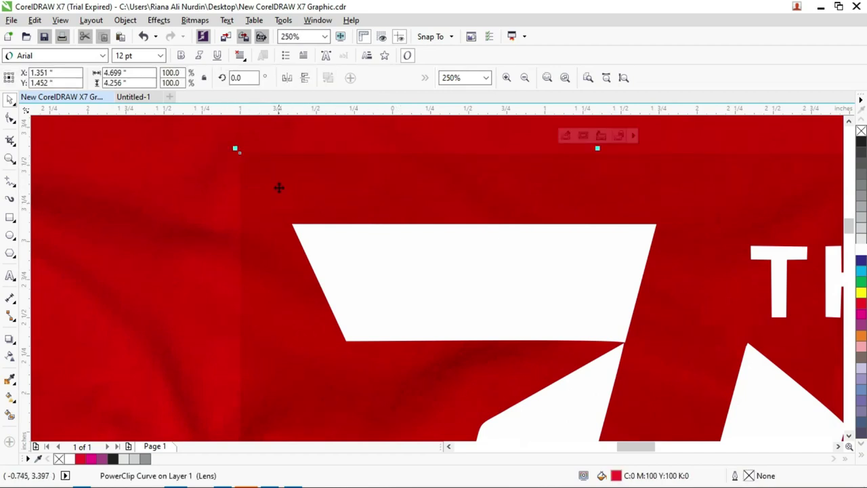
scroll(279, 188, "down", 5)
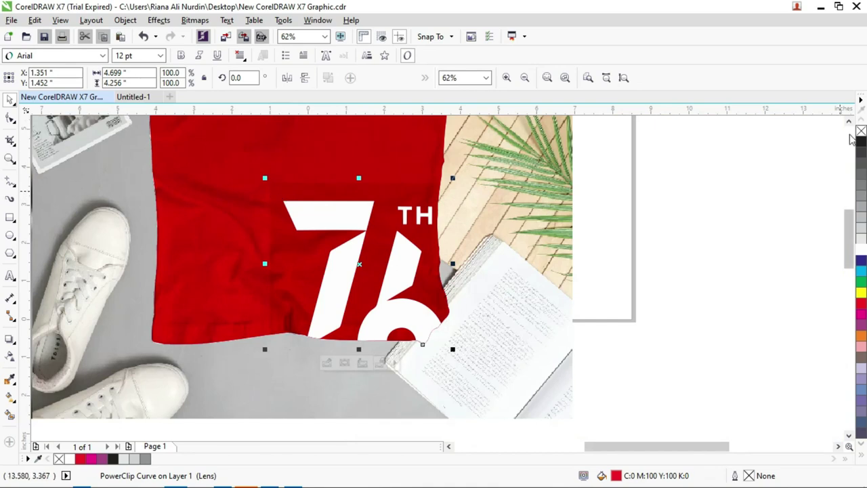
scroll(333, 198, "up", 5)
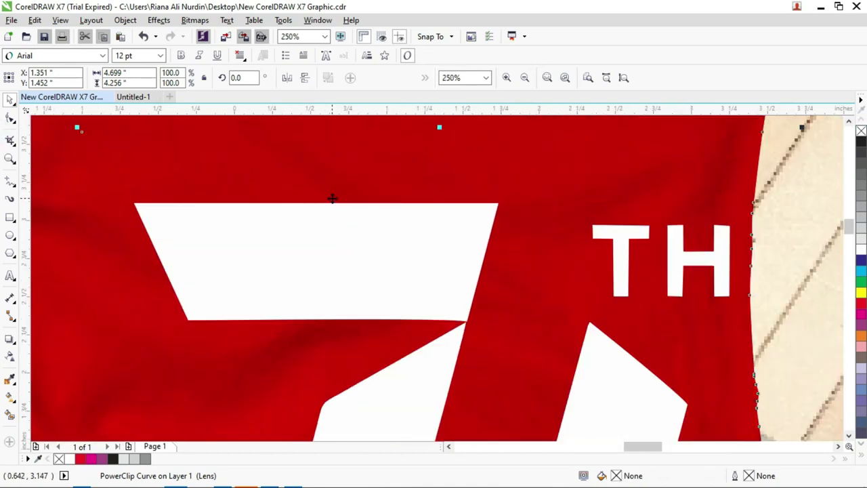
scroll(333, 198, "down", 5)
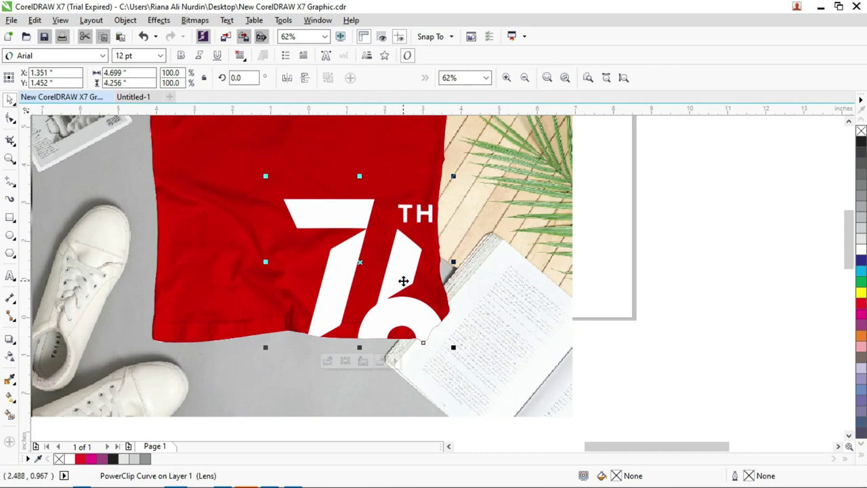
key("ctrl+z")
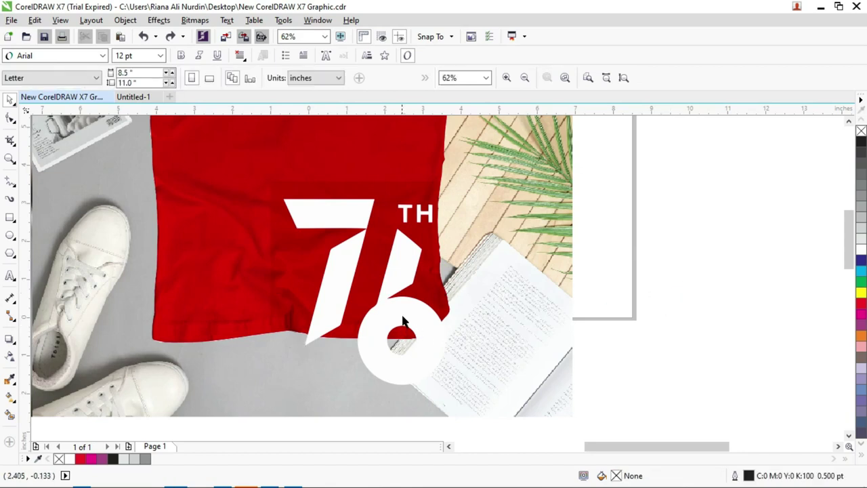
Step: Try nudging the logo group down-right, undo it, and select the red shirt shape
left_click_drag(401, 317, 444, 347)
key("ctrl+z")
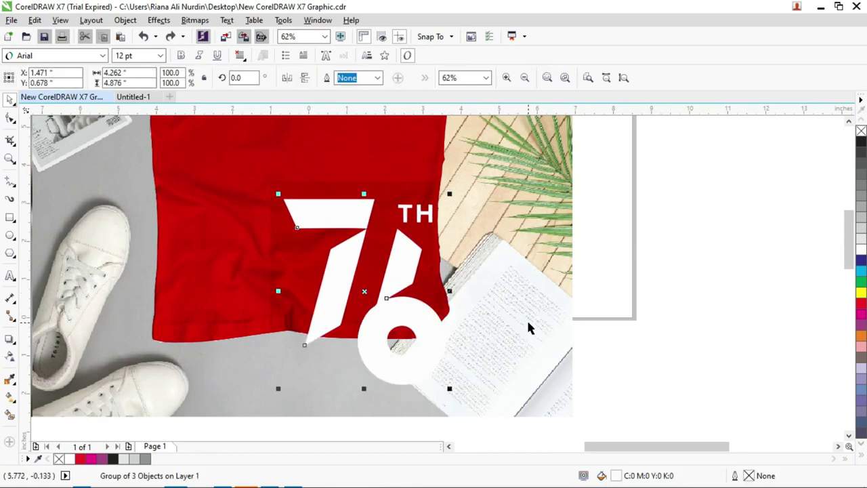
left_click(302, 188)
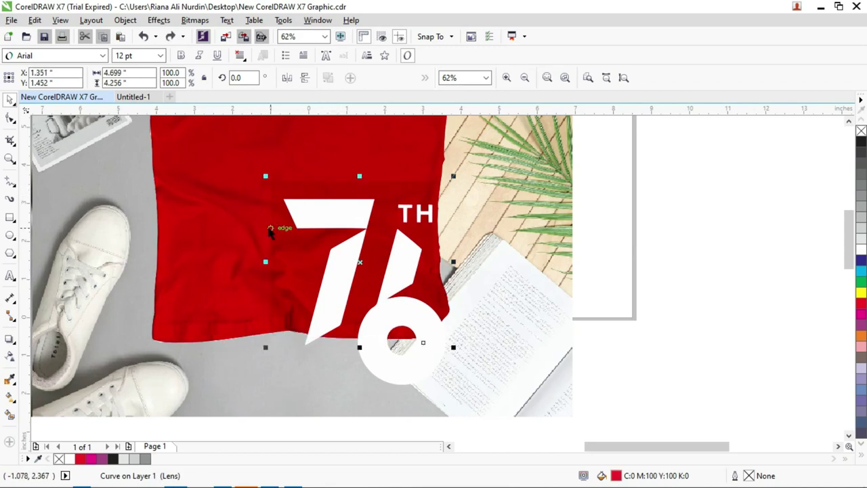
scroll(269, 231, "down", 1)
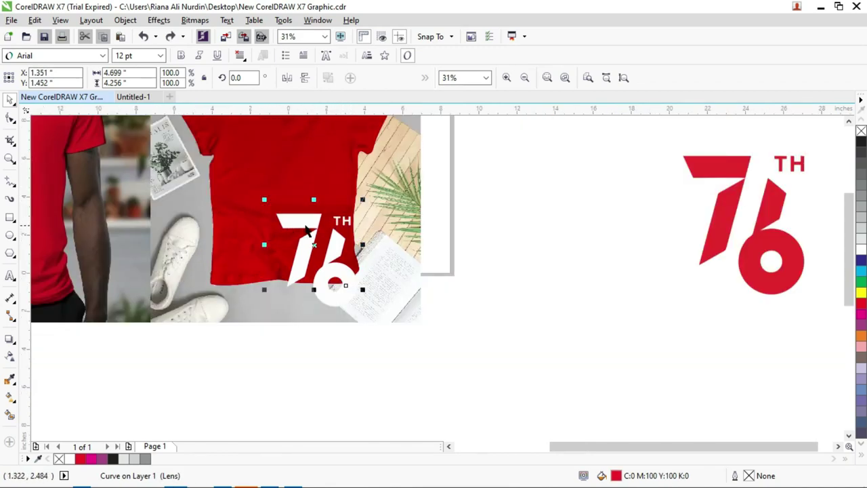
scroll(307, 231, "up", 1)
scroll(291, 234, "up", 1)
scroll(214, 195, "down", 1)
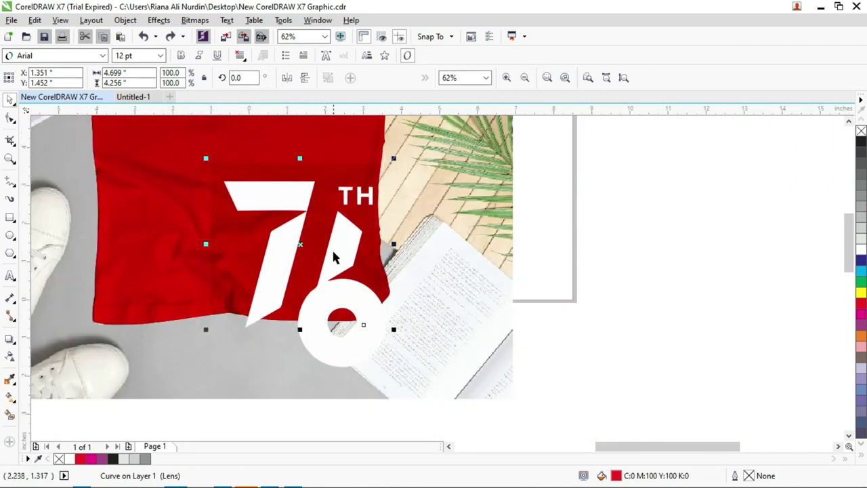
Step: PowerClip the white 76 TH logo group inside the red flat-lay shirt
left_click_drag(319, 255, 346, 236)
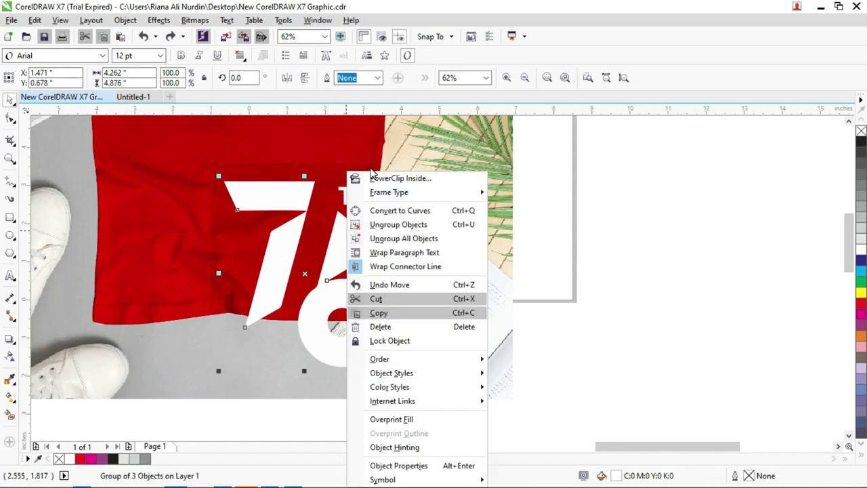
left_click(380, 178)
left_click(319, 173)
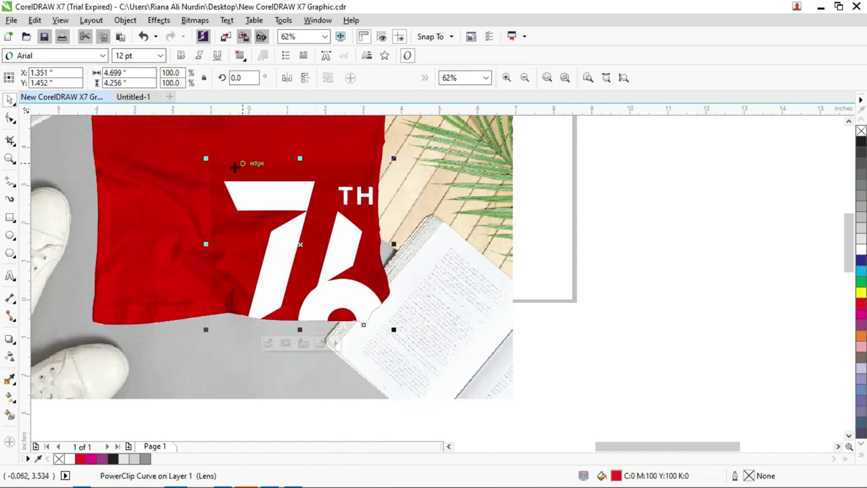
Step: Give the shirt clipping shape no fill using the X swatch
scroll(234, 166, "up", 2)
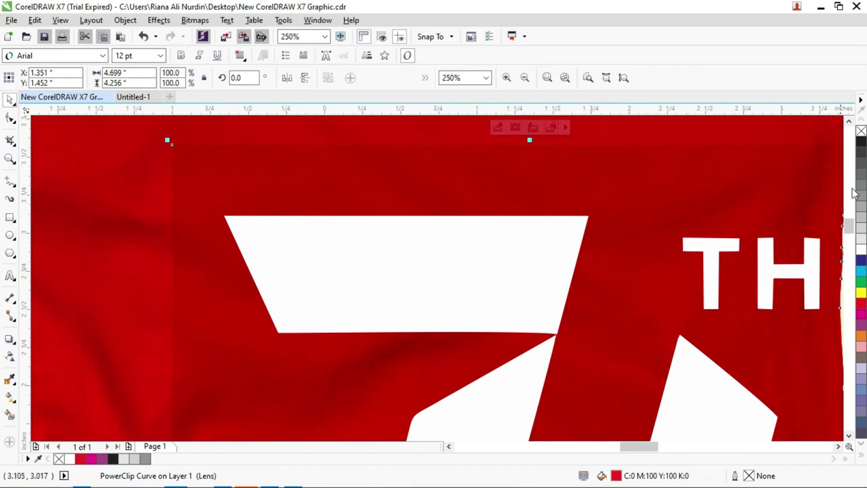
left_click(861, 132)
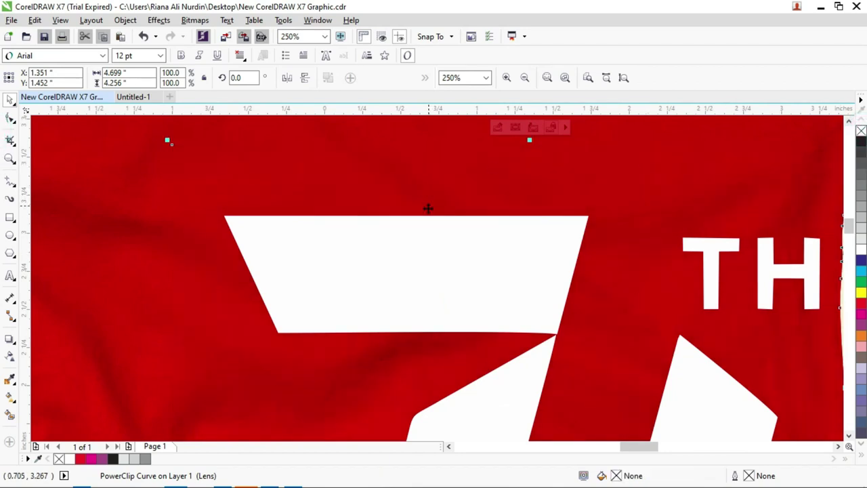
scroll(519, 215, "down", 1)
scroll(519, 215, "down", 1)
scroll(519, 215, "down", 2)
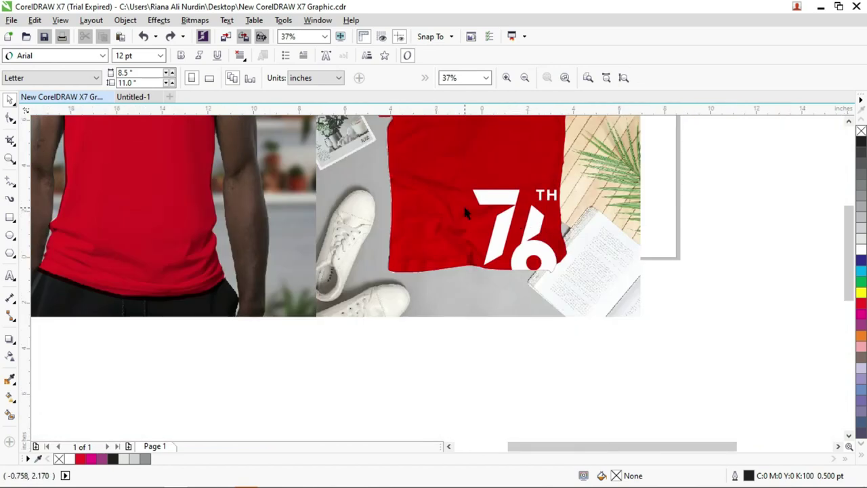
scroll(519, 182, "up", 3)
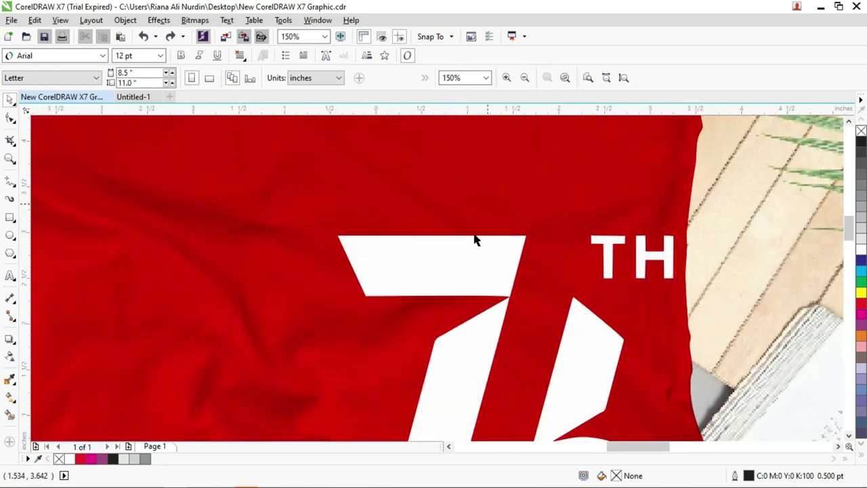
scroll(438, 268, "down", 1)
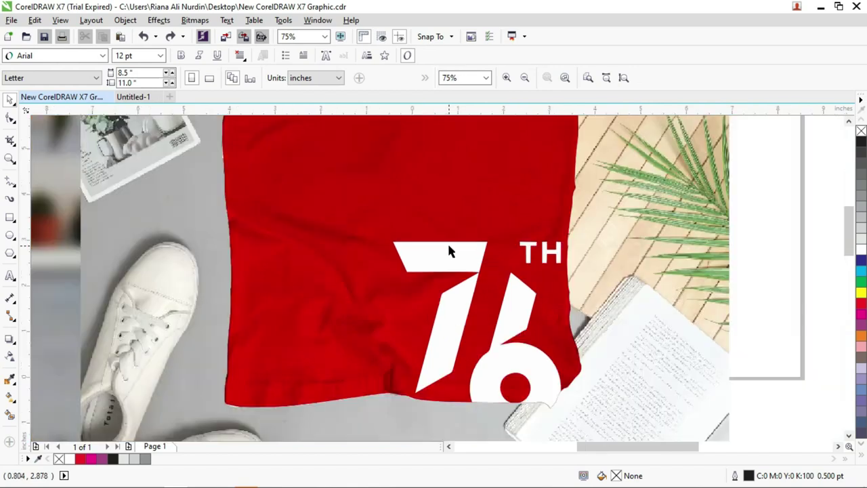
scroll(416, 271, "up", 1)
scroll(436, 258, "up", 1)
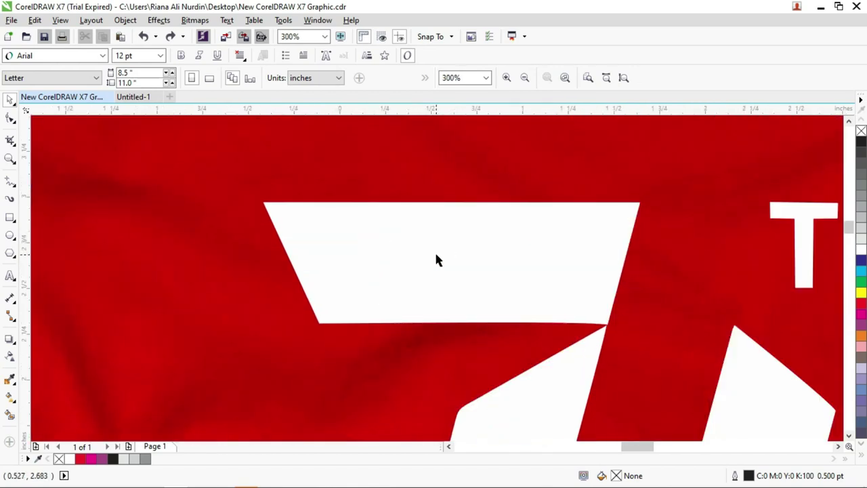
scroll(413, 243, "up", 1)
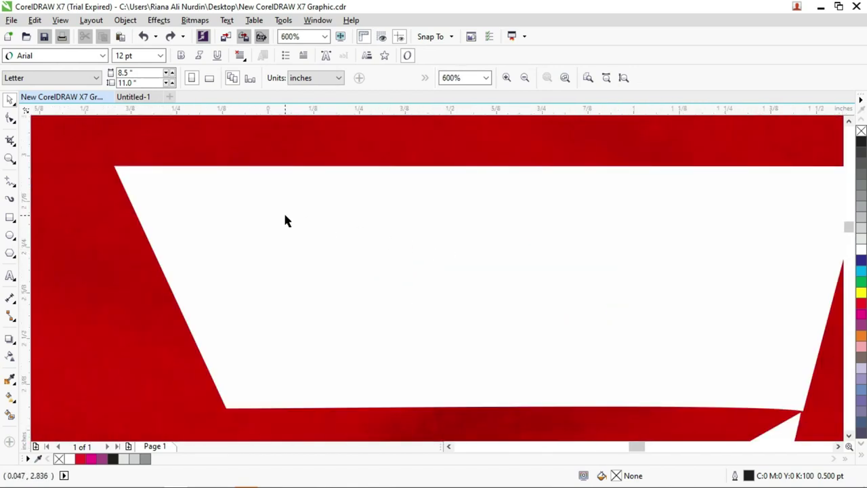
scroll(284, 220, "down", 2)
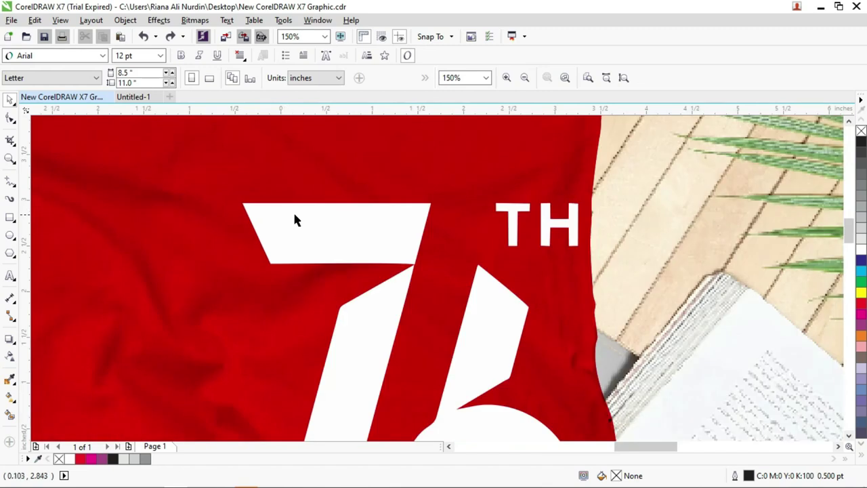
scroll(322, 217, "down", 1)
scroll(334, 216, "down", 2)
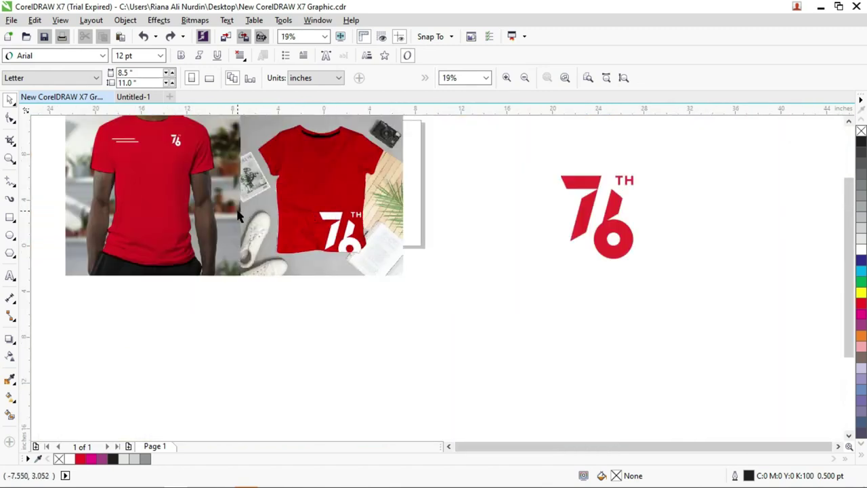
scroll(238, 215, "up", 2)
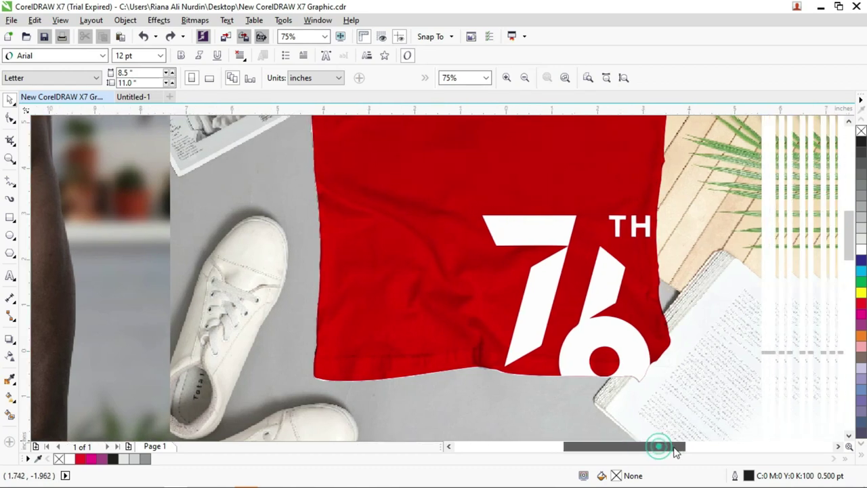
left_click_drag(666, 445, 692, 447)
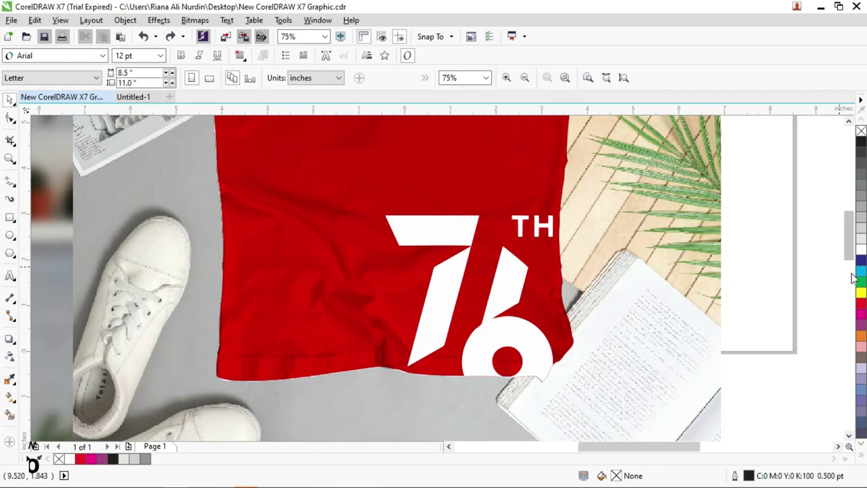
mouse_move(850, 256)
left_mouse_down()
mouse_move(850, 237)
mouse_move(851, 245)
left_mouse_up()
scroll(469, 215, "down", 1)
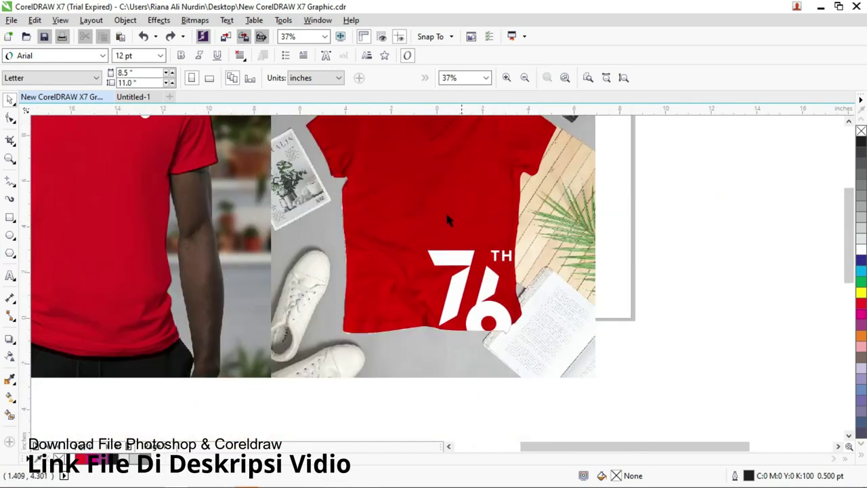
scroll(850, 252, "up", 1)
left_click_drag(850, 252, 850, 229)
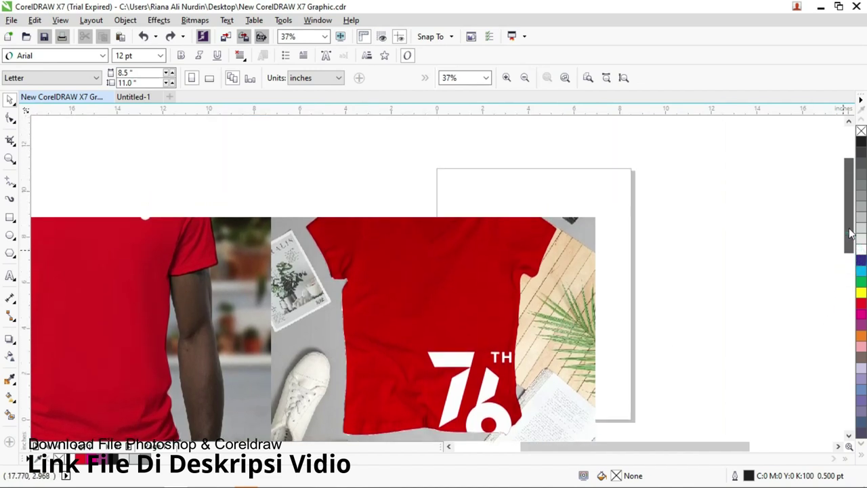
Step: Open the Object Manager docker at full size with Layer 1 expanded
left_click(316, 20)
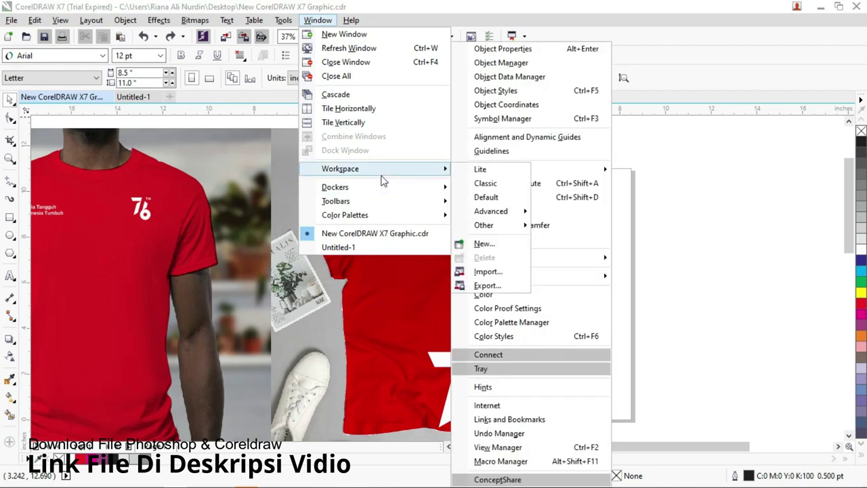
mouse_move(334, 187)
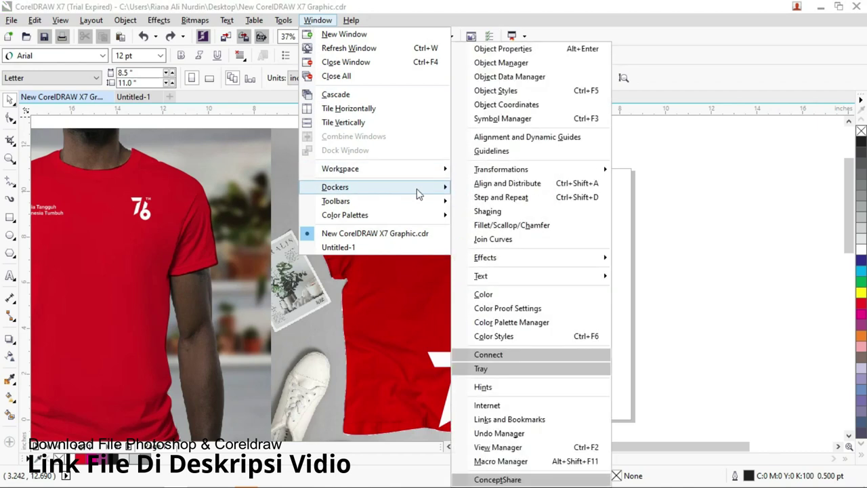
left_click(482, 62)
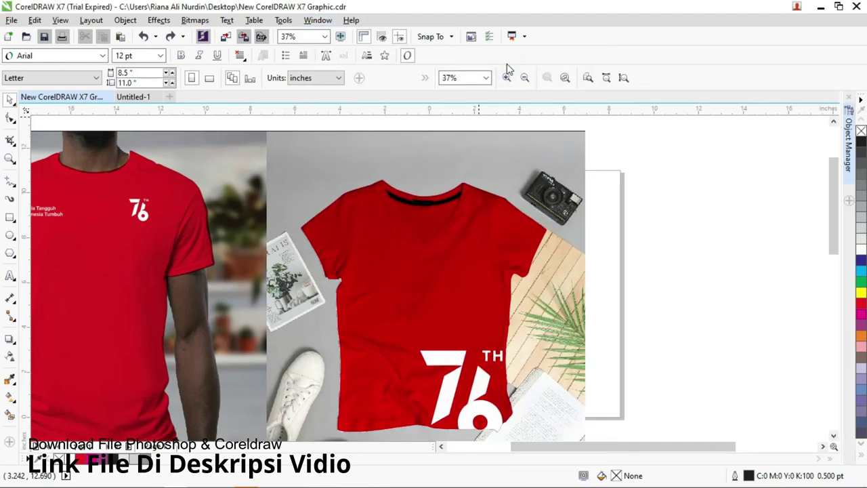
left_click(849, 145)
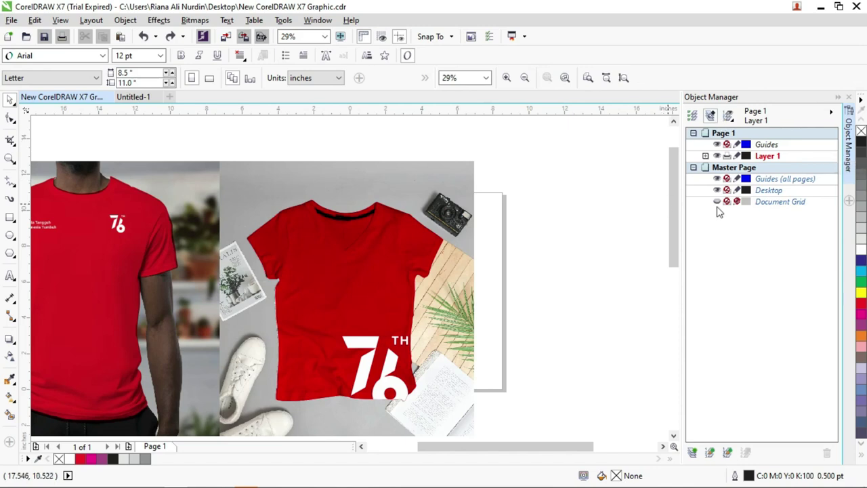
left_click(705, 156)
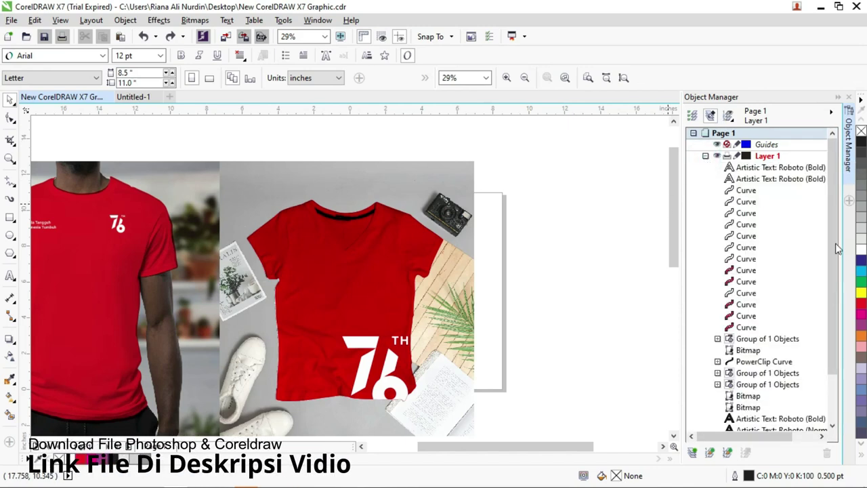
Step: Select the worn-shirt photo, flat-lay shirt cut-out and background bitmaps in the list
left_click_drag(835, 248, 830, 293)
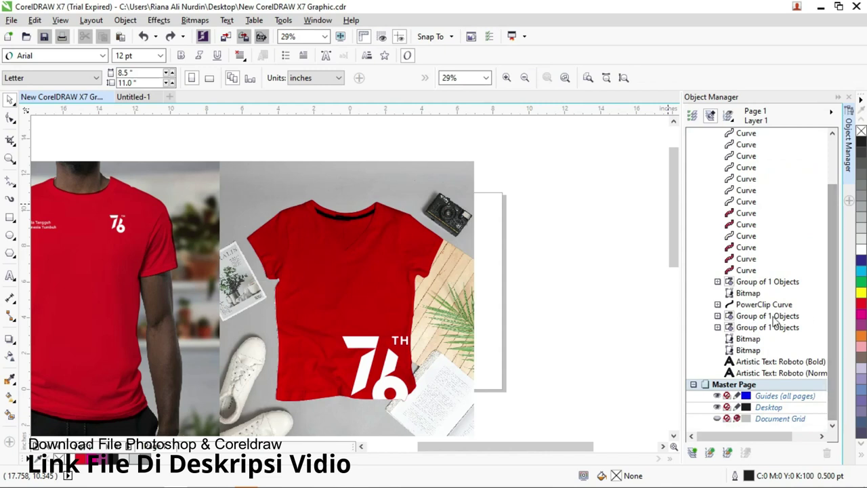
left_click(749, 293)
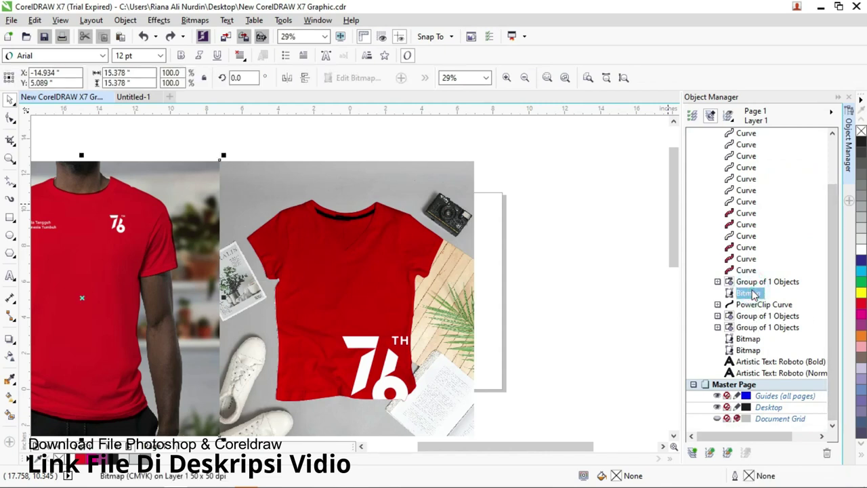
left_click(752, 338)
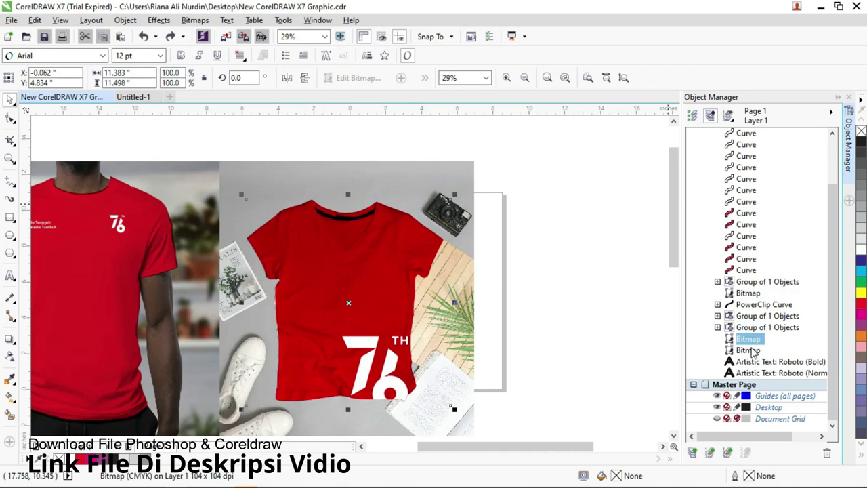
left_click(753, 350)
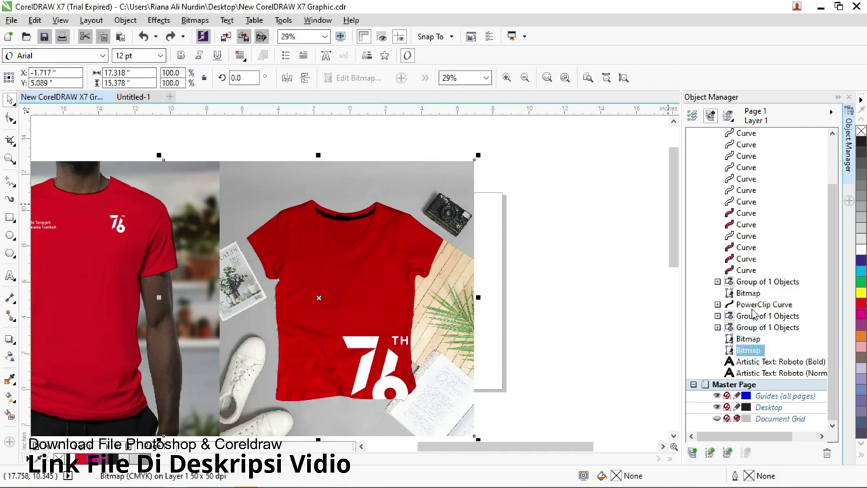
scroll(524, 284, "up", 2)
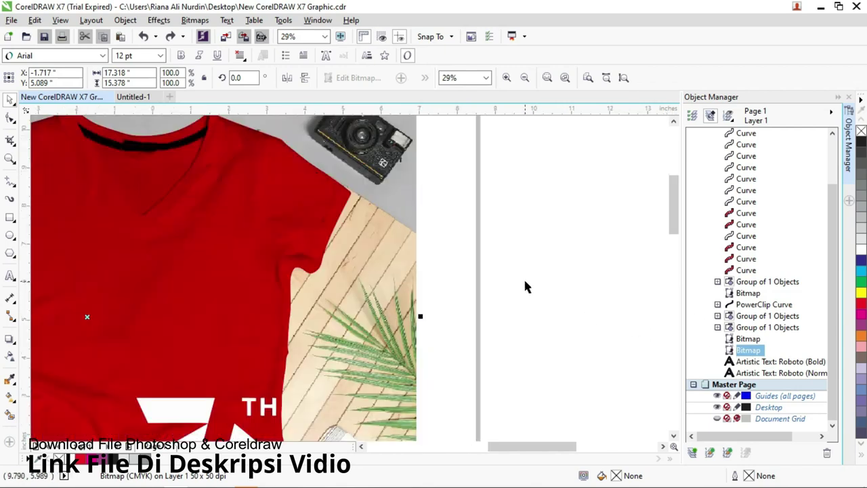
scroll(466, 277, "down", 2)
mouse_move(500, 447)
left_mouse_down()
mouse_move(504, 453)
mouse_move(480, 452)
left_mouse_up()
left_click(574, 355)
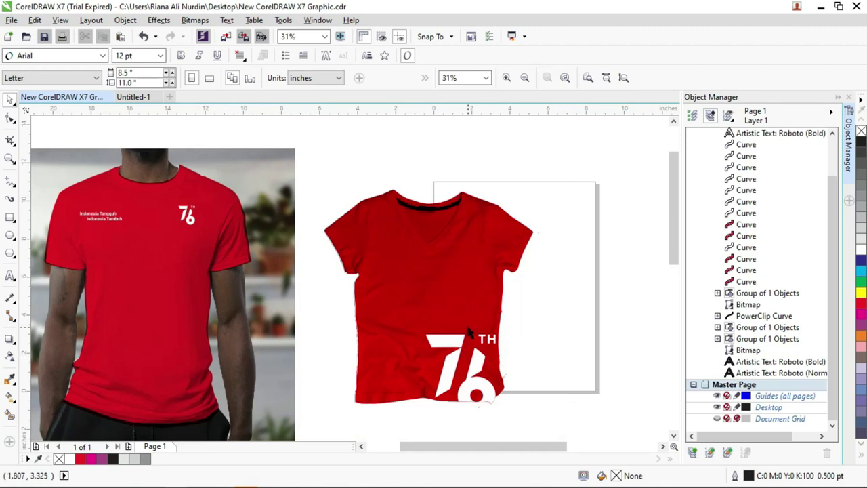
key("ctrl+v")
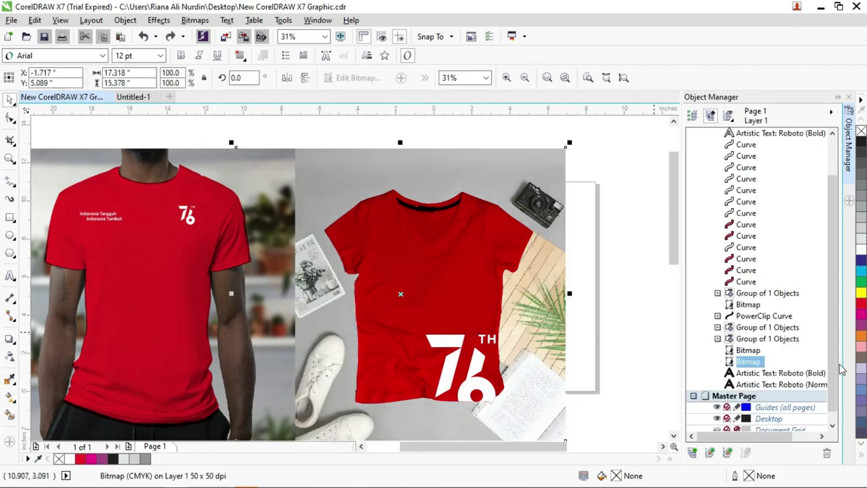
scroll(831, 386, "down", 1)
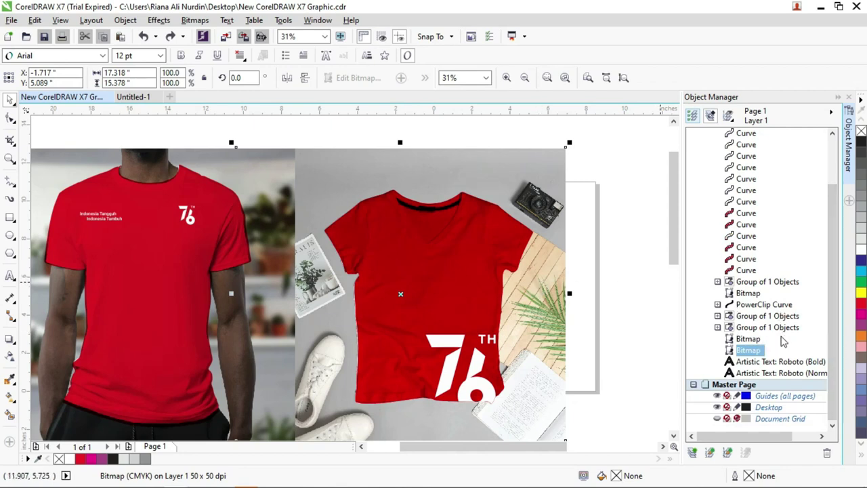
left_click(750, 339)
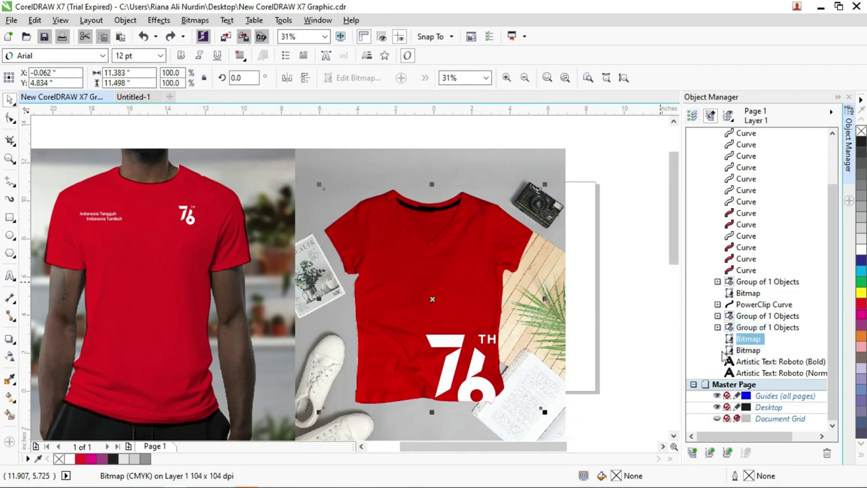
scroll(483, 283, "up", 1)
scroll(484, 285, "down", 1)
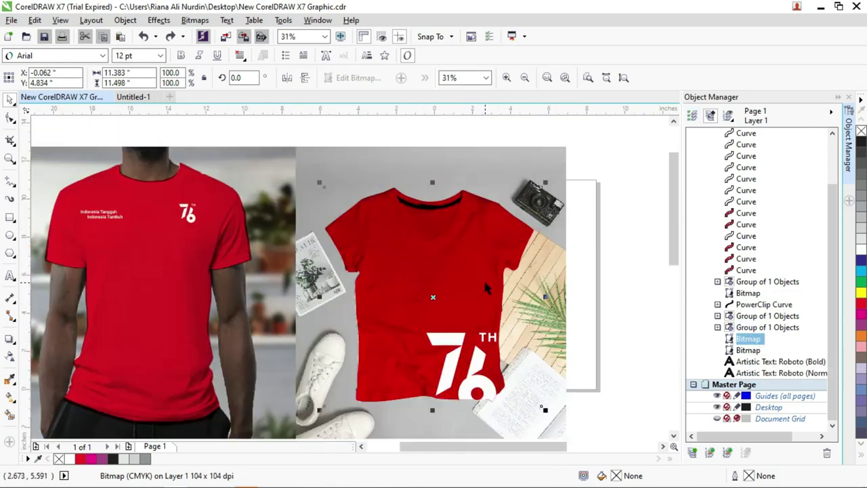
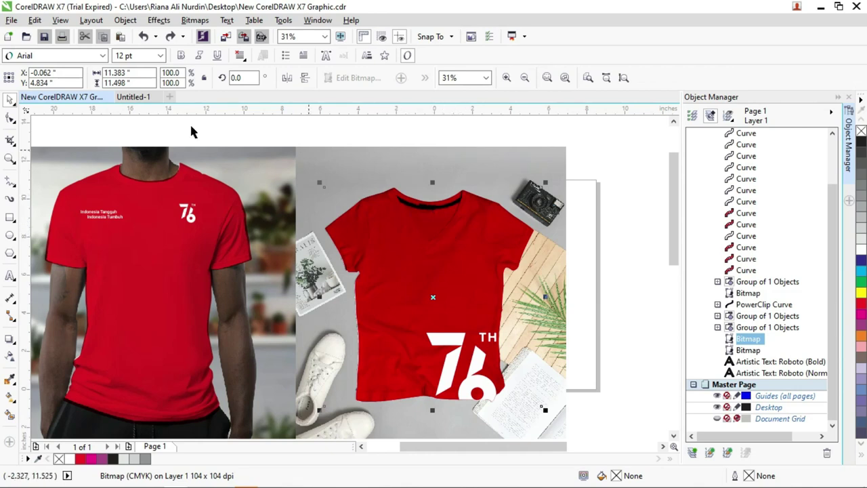
Step: Duplicate the selected flat-lay shirt bitmap with Edit > Duplicate
left_click(34, 20)
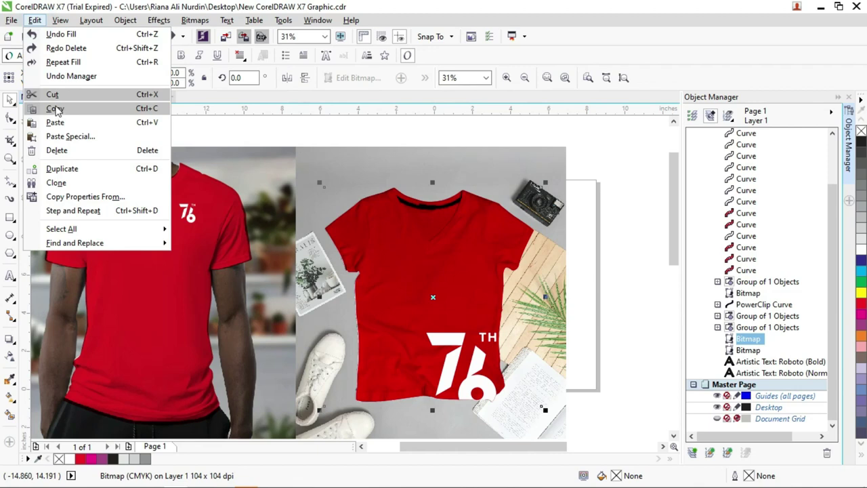
left_click(76, 172)
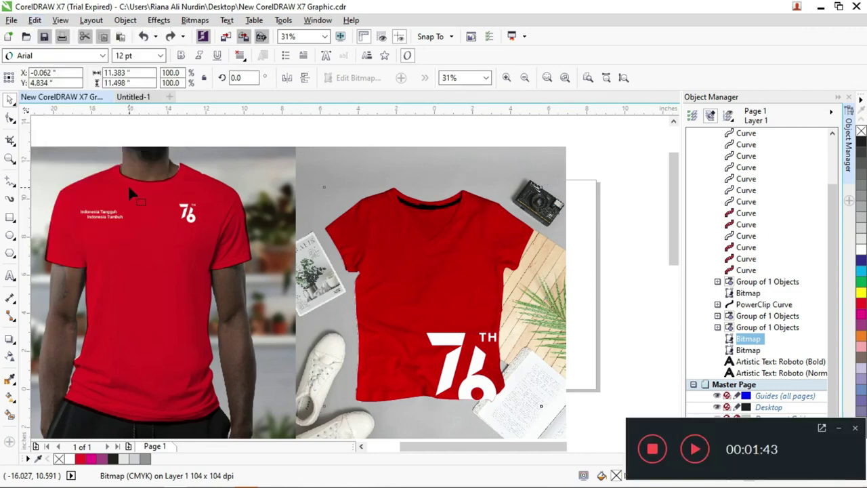
left_click(34, 20)
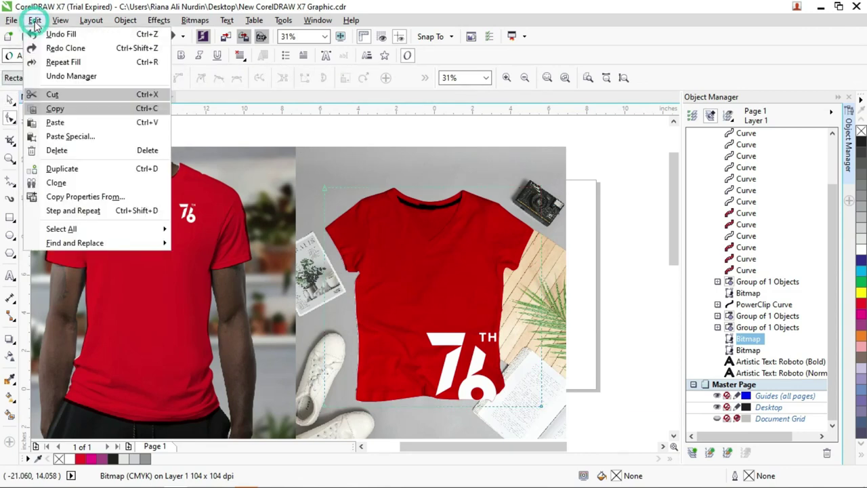
left_click(80, 169)
Step: Move the duplicate shirt bitmap to the top of Layer 1 in the Object Manager
left_click_drag(487, 246, 426, 200)
scroll(427, 201, "up", 2)
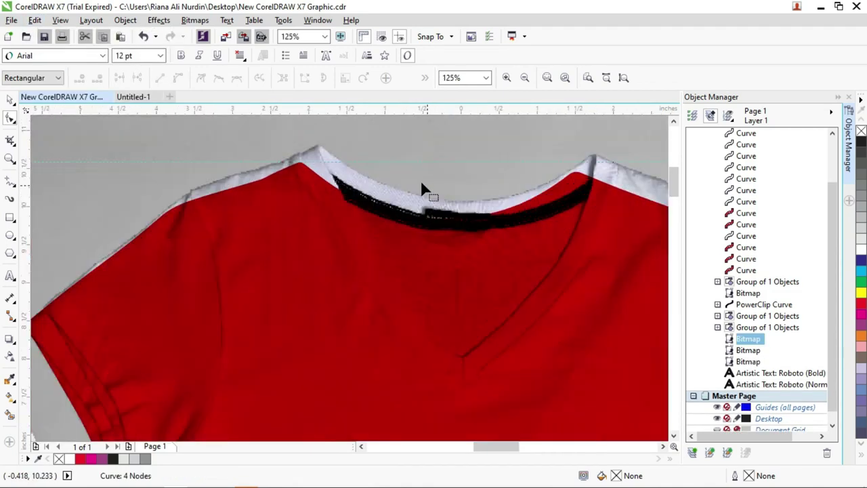
scroll(610, 189, "down", 1)
scroll(595, 180, "down", 1)
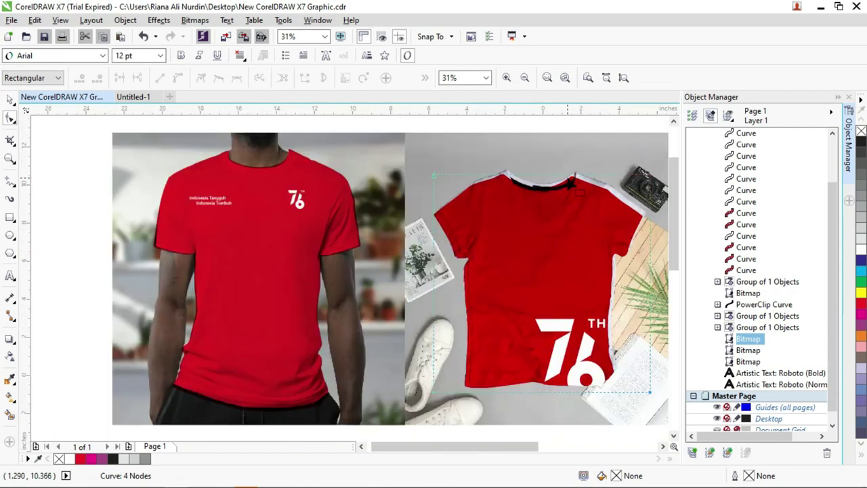
scroll(595, 181, "up", 1)
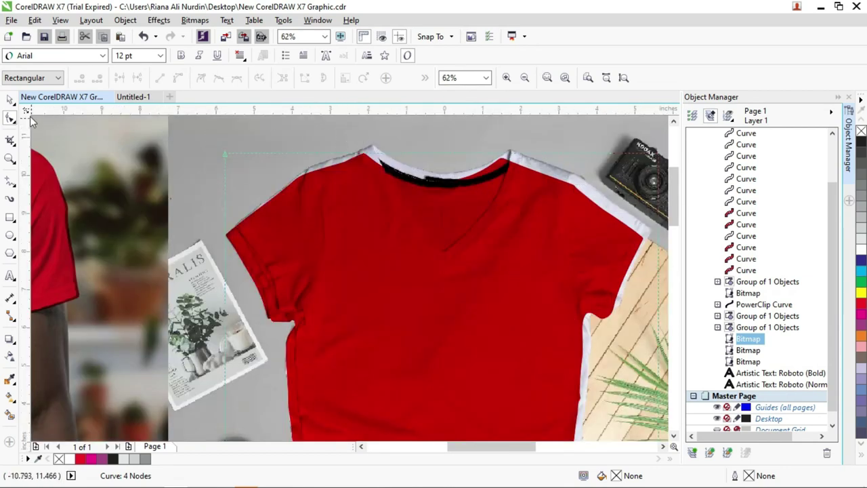
left_click(11, 100)
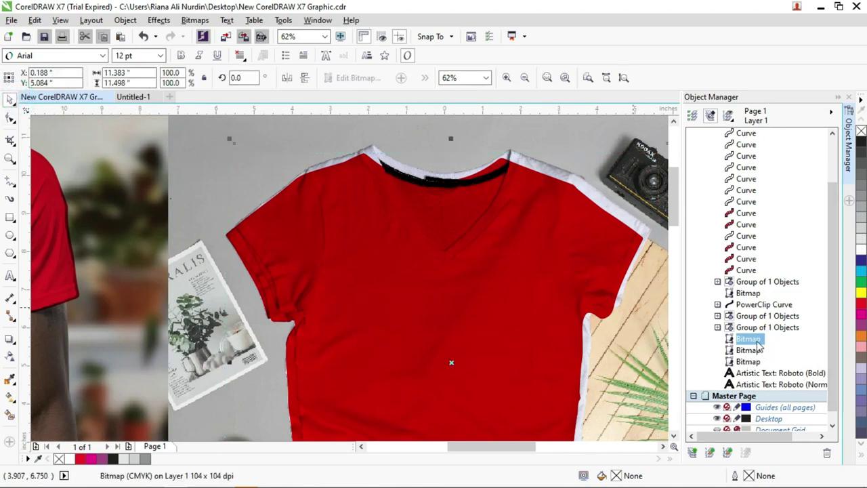
scroll(759, 346, "up", 2)
scroll(767, 346, "up", 1)
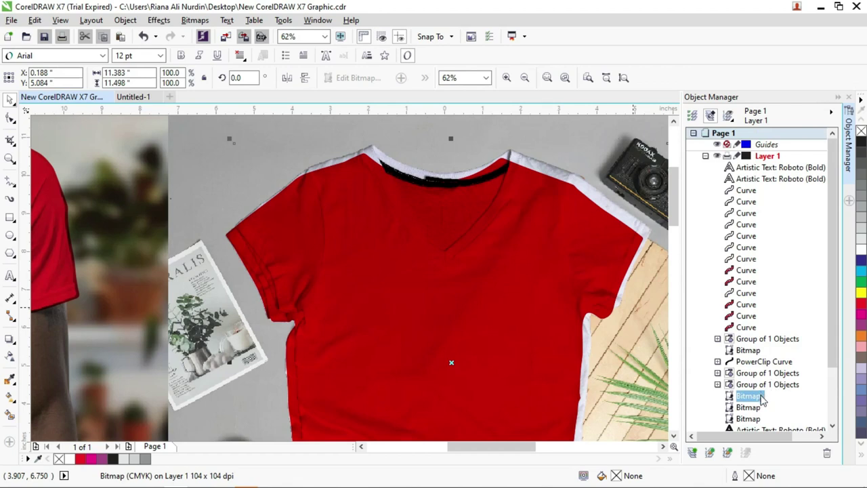
left_click_drag(762, 269, 761, 168)
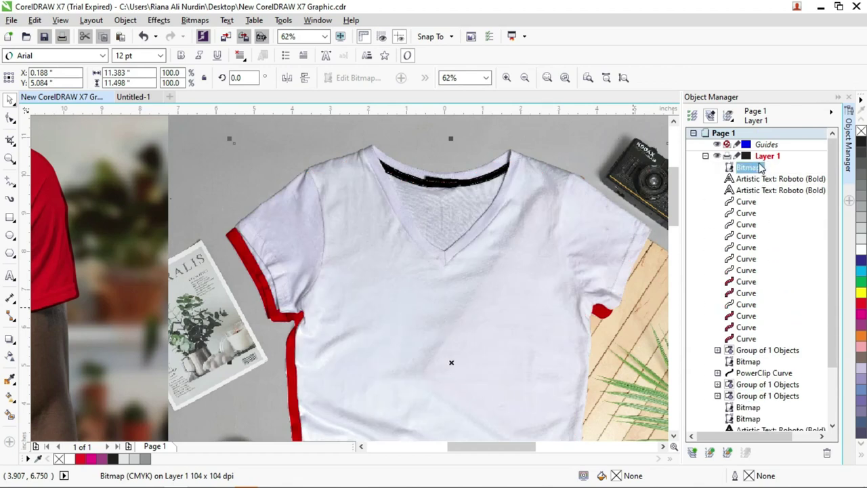
scroll(335, 196, "down", 1)
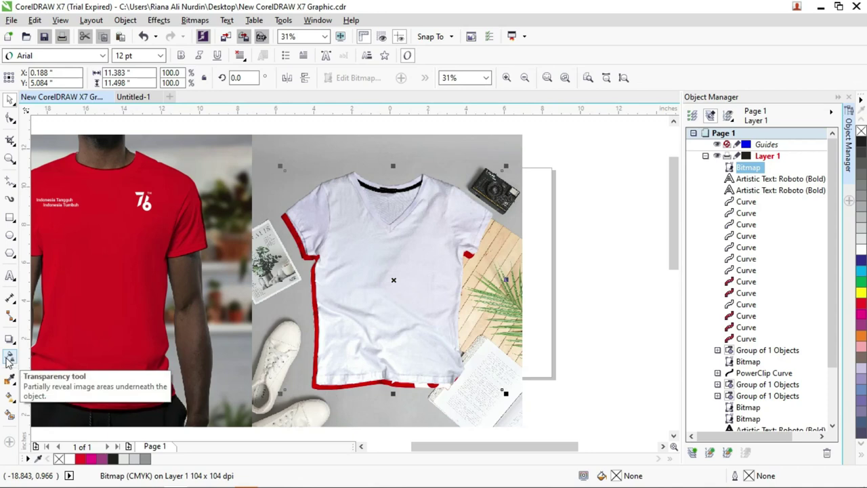
Step: Give the top white shirt bitmap Multiply merge-mode transparency and deselect it to check the blend
left_click(11, 357)
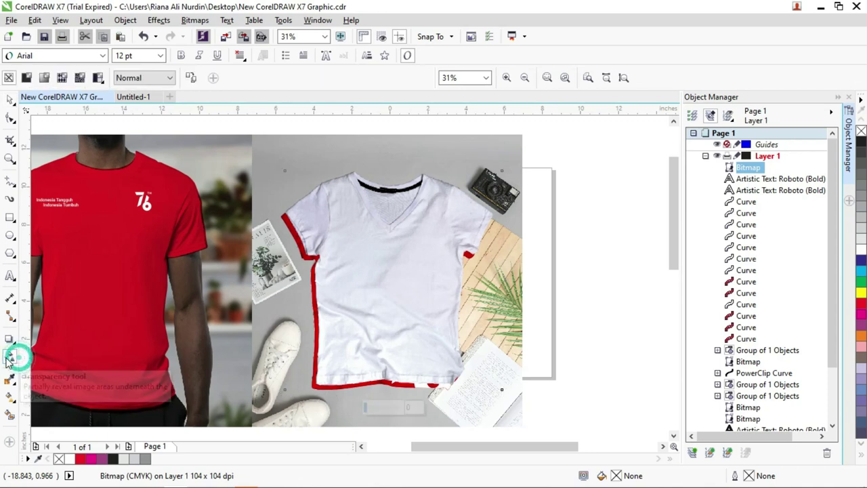
left_click(139, 79)
left_click(145, 141)
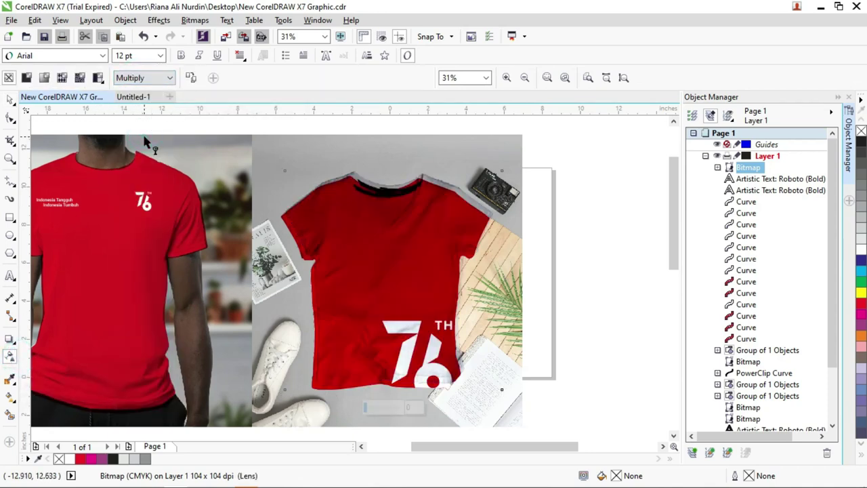
scroll(416, 213, "up", 1)
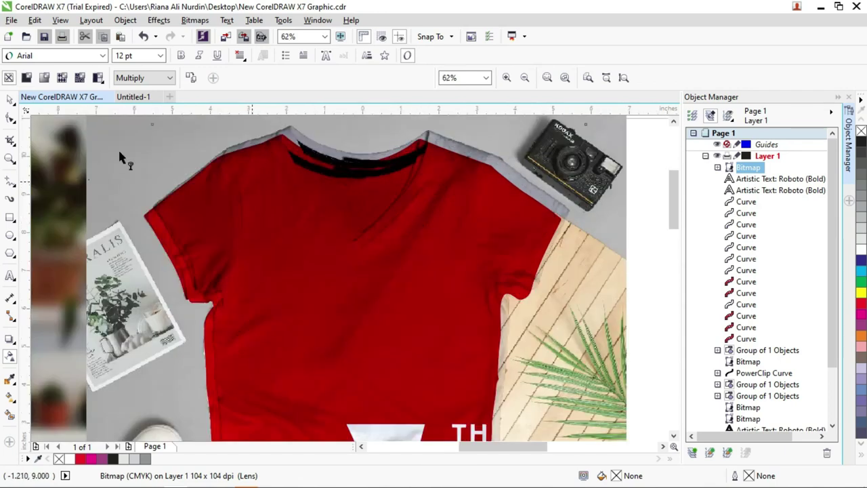
left_click(10, 99)
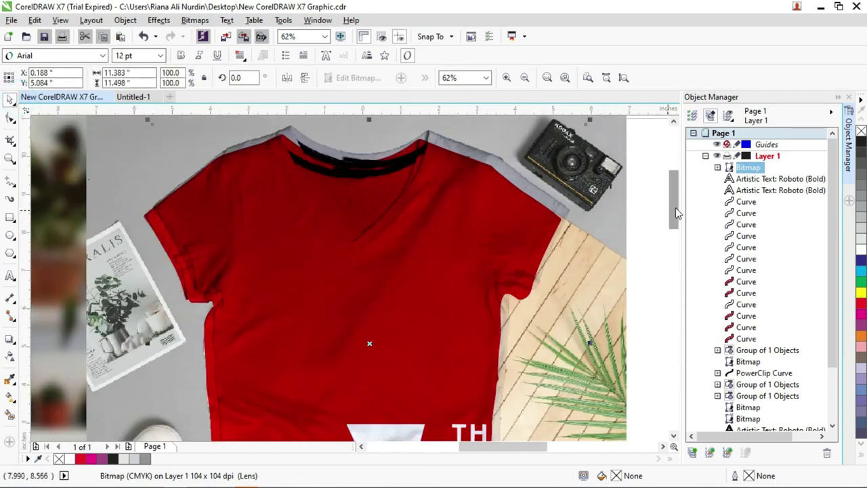
scroll(676, 208, "up", 1)
left_click(655, 186)
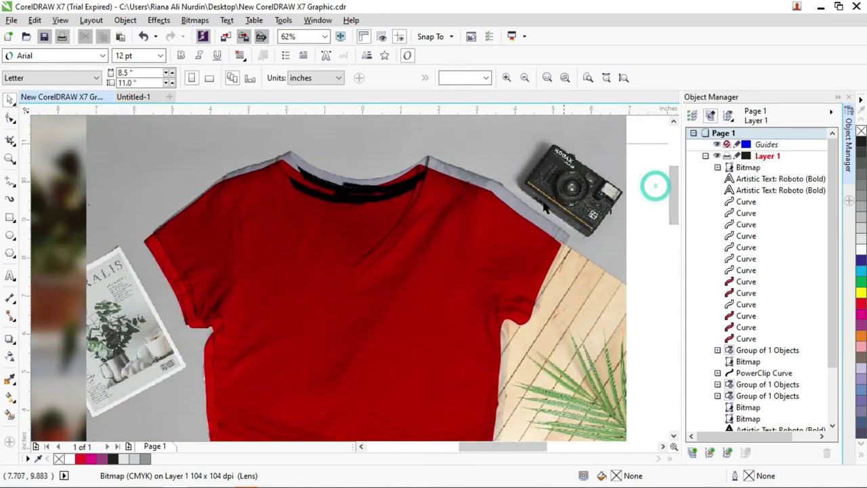
Step: Select the red shirt overlay and drag it slightly up and left over the shirt
left_click(487, 180)
scroll(340, 284, "down", 1)
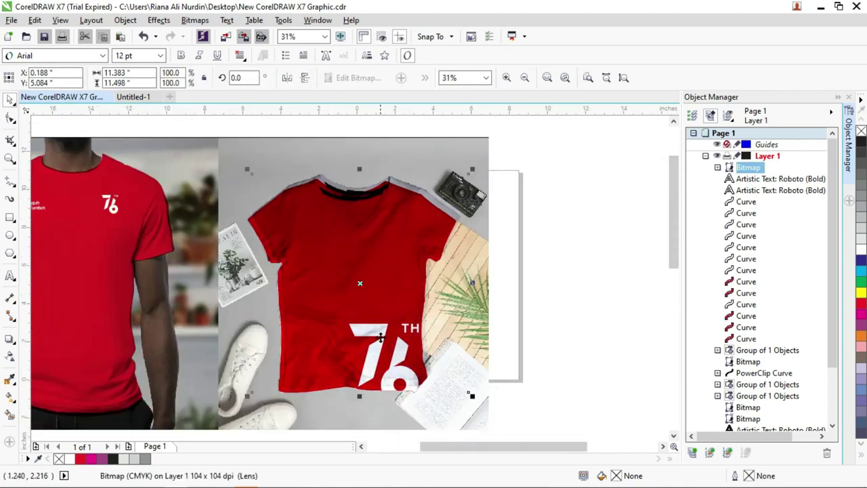
scroll(435, 286, "up", 1)
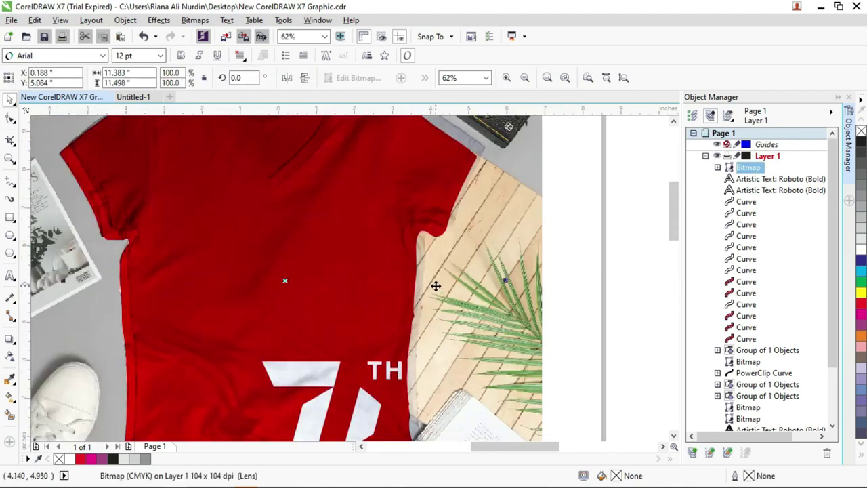
scroll(431, 286, "down", 1)
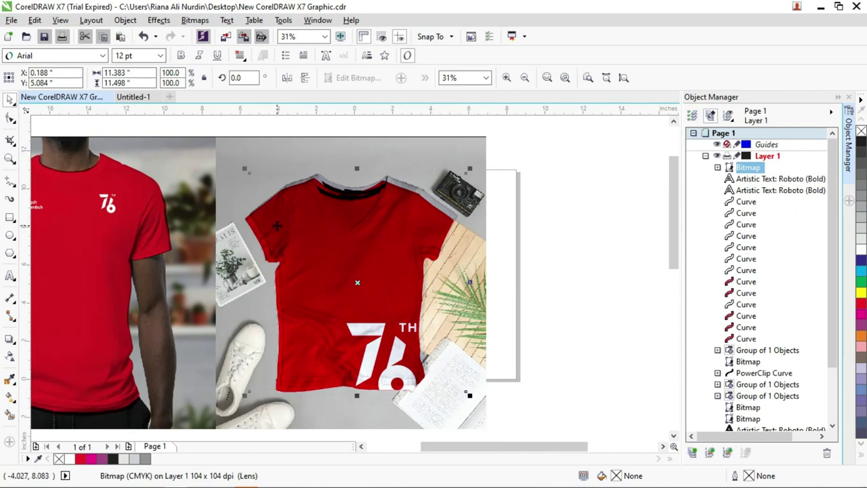
left_click(555, 226)
left_click(433, 202)
key("Escape")
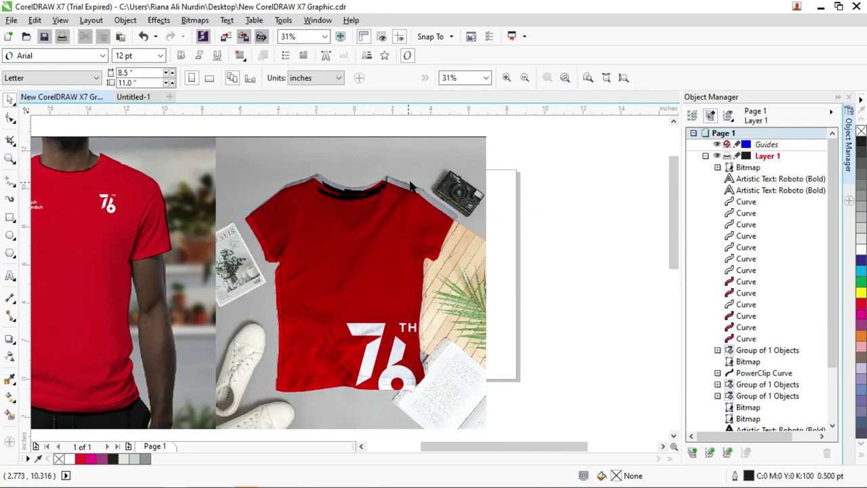
left_click(410, 186)
left_click_drag(411, 187, 407, 183)
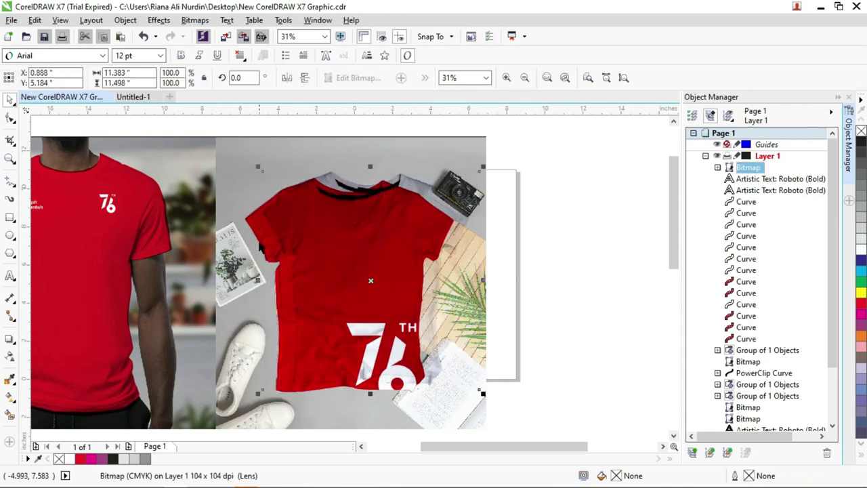
Step: Nudge the overlay until it matches the shirt outline, at about X -0.059", Y 4.863"
left_click(260, 248, "shift")
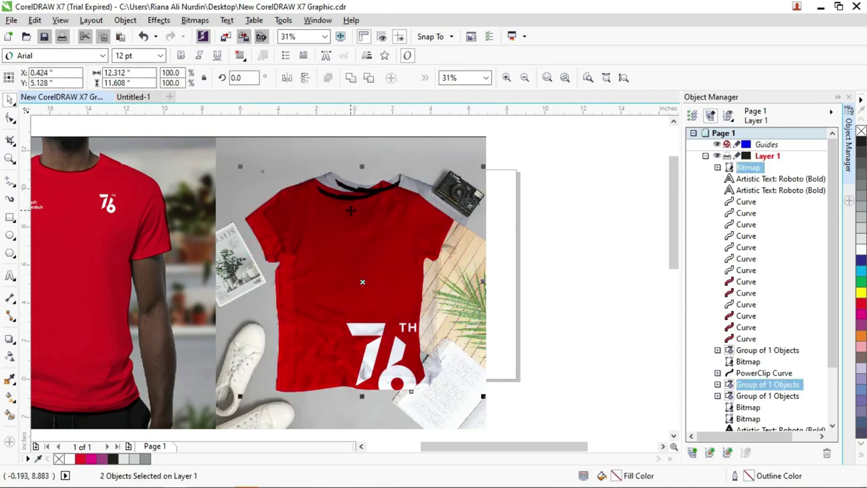
scroll(219, 250, "up", 2)
scroll(219, 250, "down", 2)
key("e")
key("c")
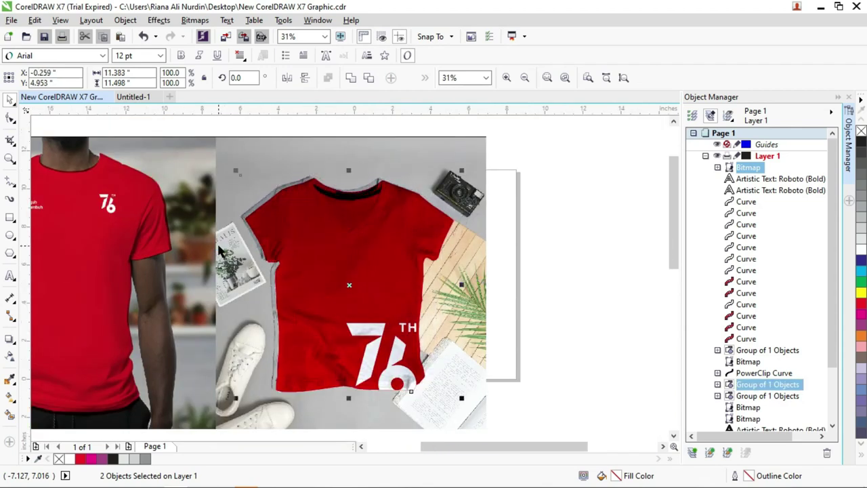
left_click(562, 219)
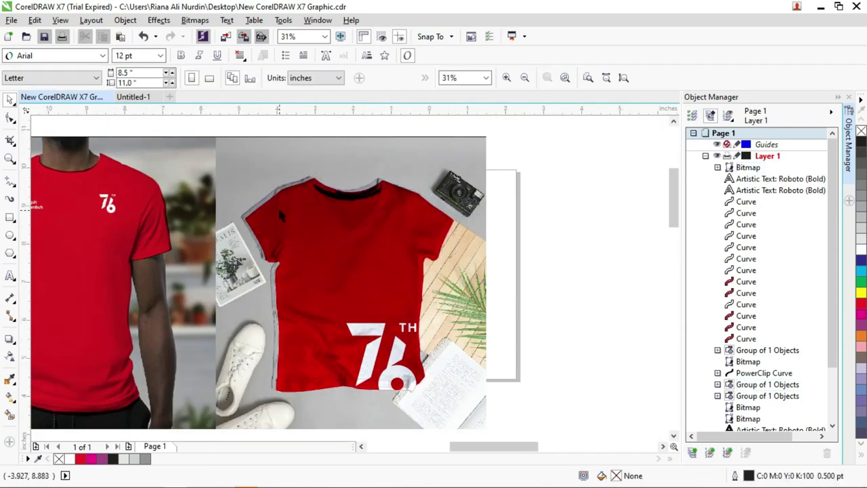
scroll(278, 206, "up", 2)
left_click(238, 196)
scroll(238, 197, "up", 2)
scroll(237, 201, "down", 4)
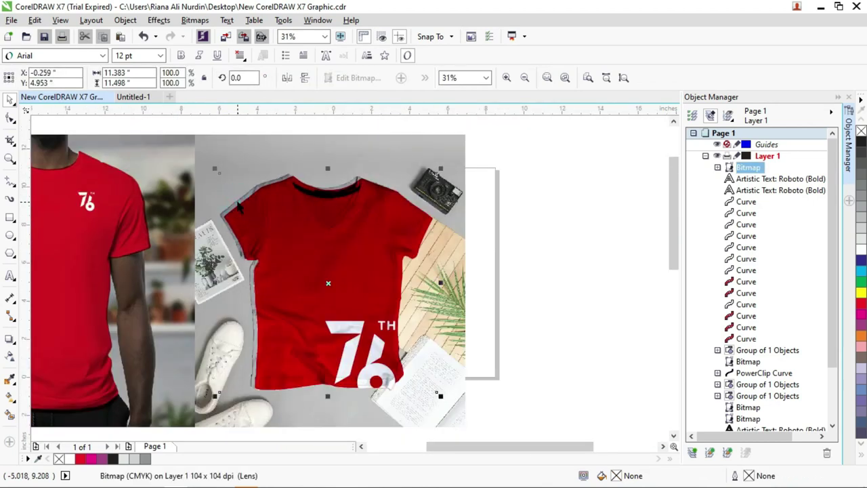
key("Right")
key("Right")
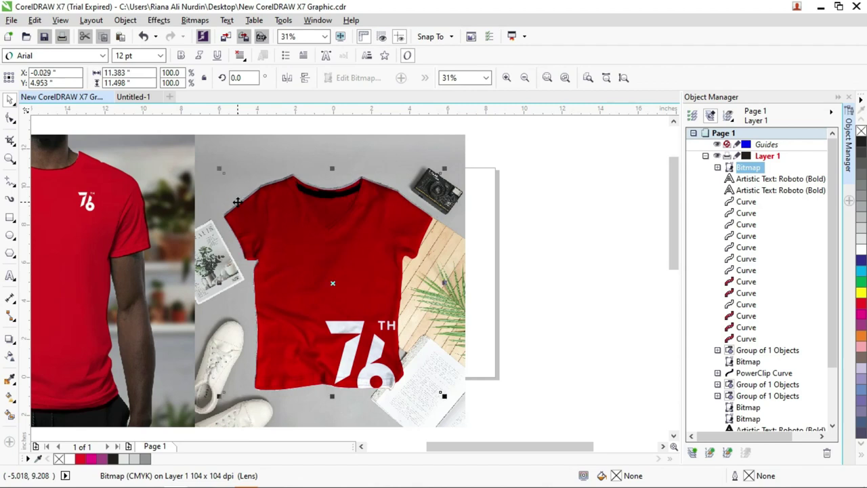
left_click_drag(237, 201, 238, 202)
Step: Fine-tune the red overlay's position over the flat-lay shirt
scroll(203, 217, "up", 3)
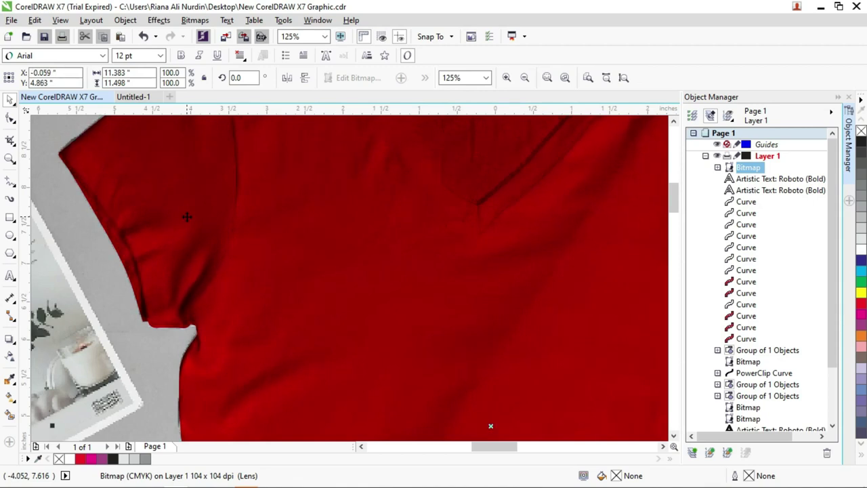
left_click(187, 217)
scroll(187, 217, "down", 3)
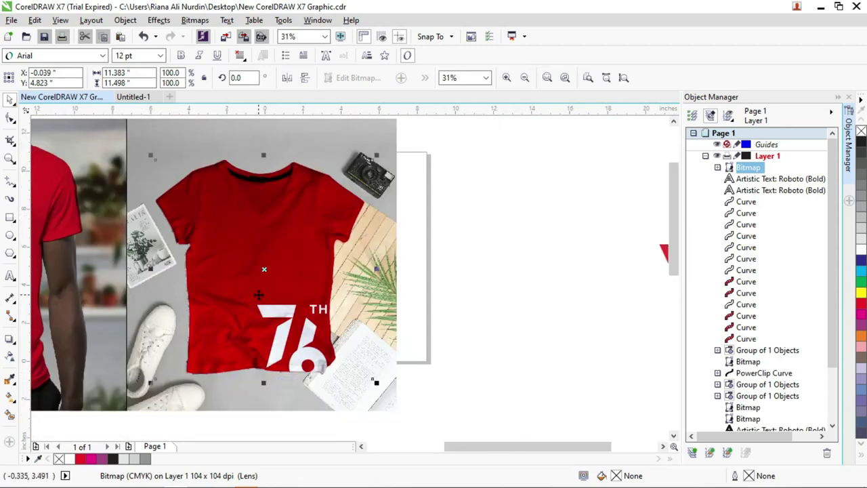
scroll(285, 269, "down", 1)
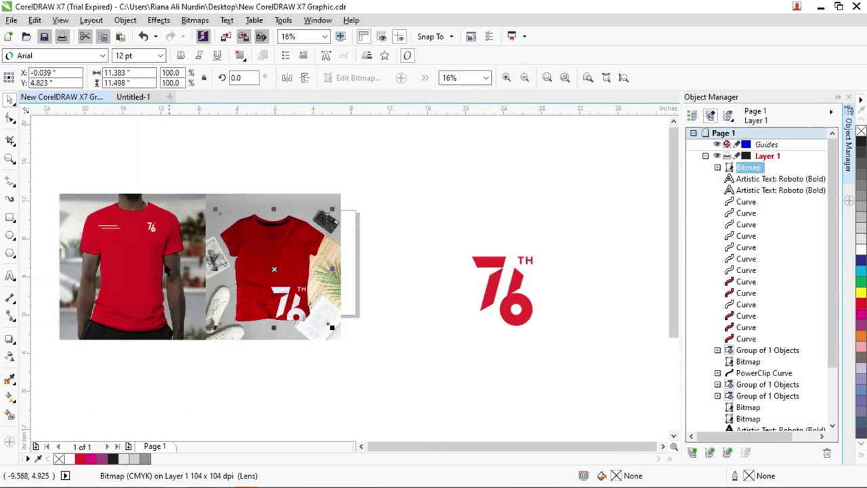
Step: Zoom in to frame both shirt mockups side by side
key("z")
left_click_drag(52, 176, 375, 372)
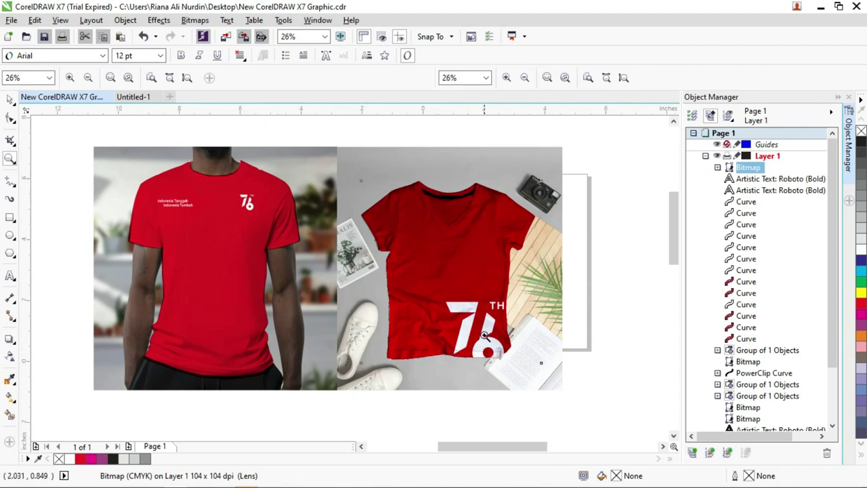
scroll(486, 332, "up", 5)
scroll(401, 262, "up", 3)
scroll(355, 244, "down", 2)
scroll(369, 228, "down", 1)
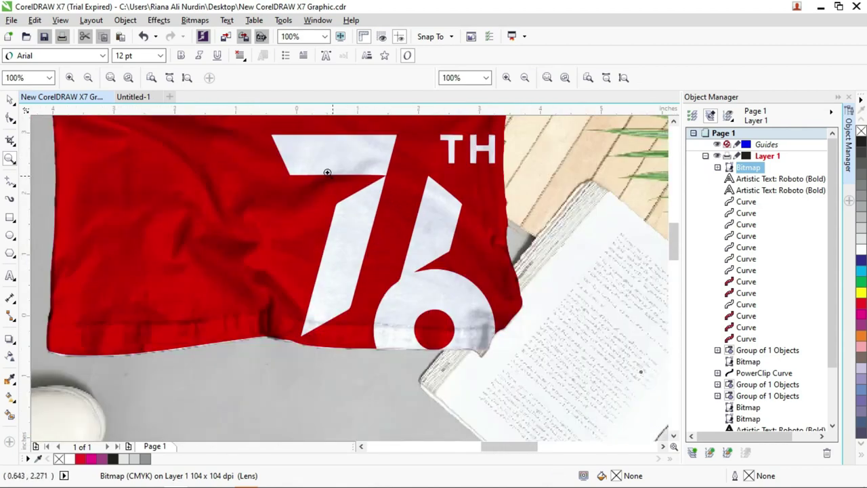
scroll(427, 305, "down", 2)
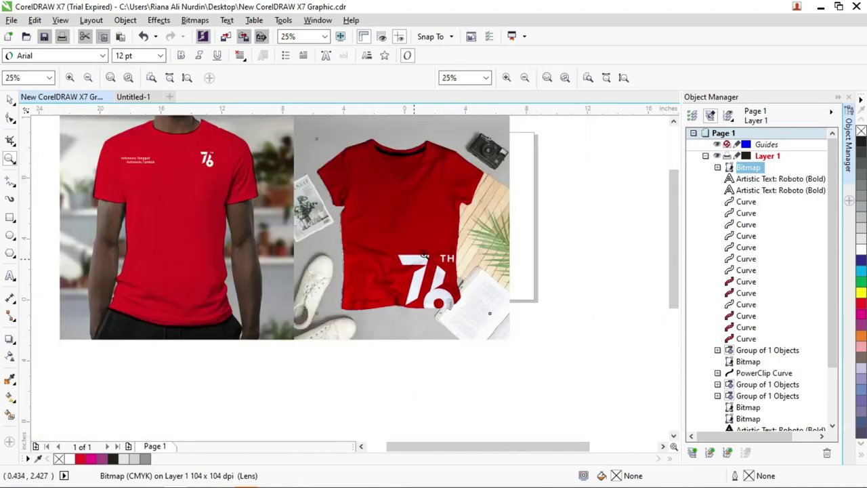
left_click_drag(674, 242, 674, 227)
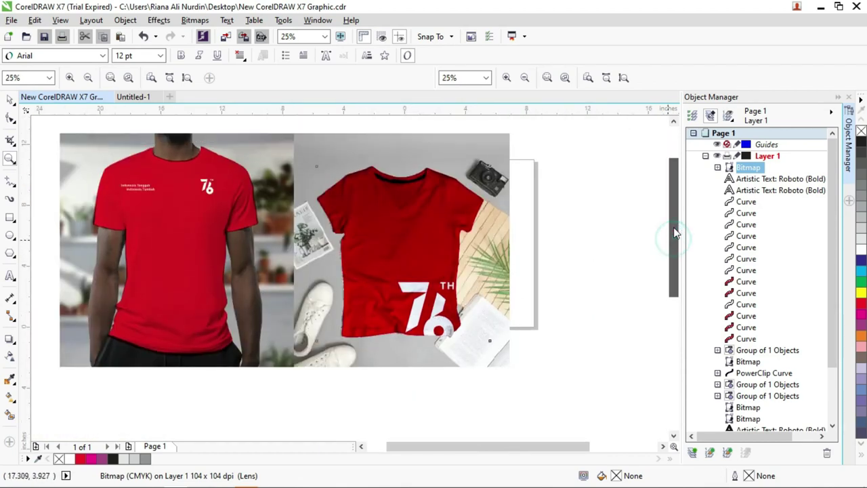